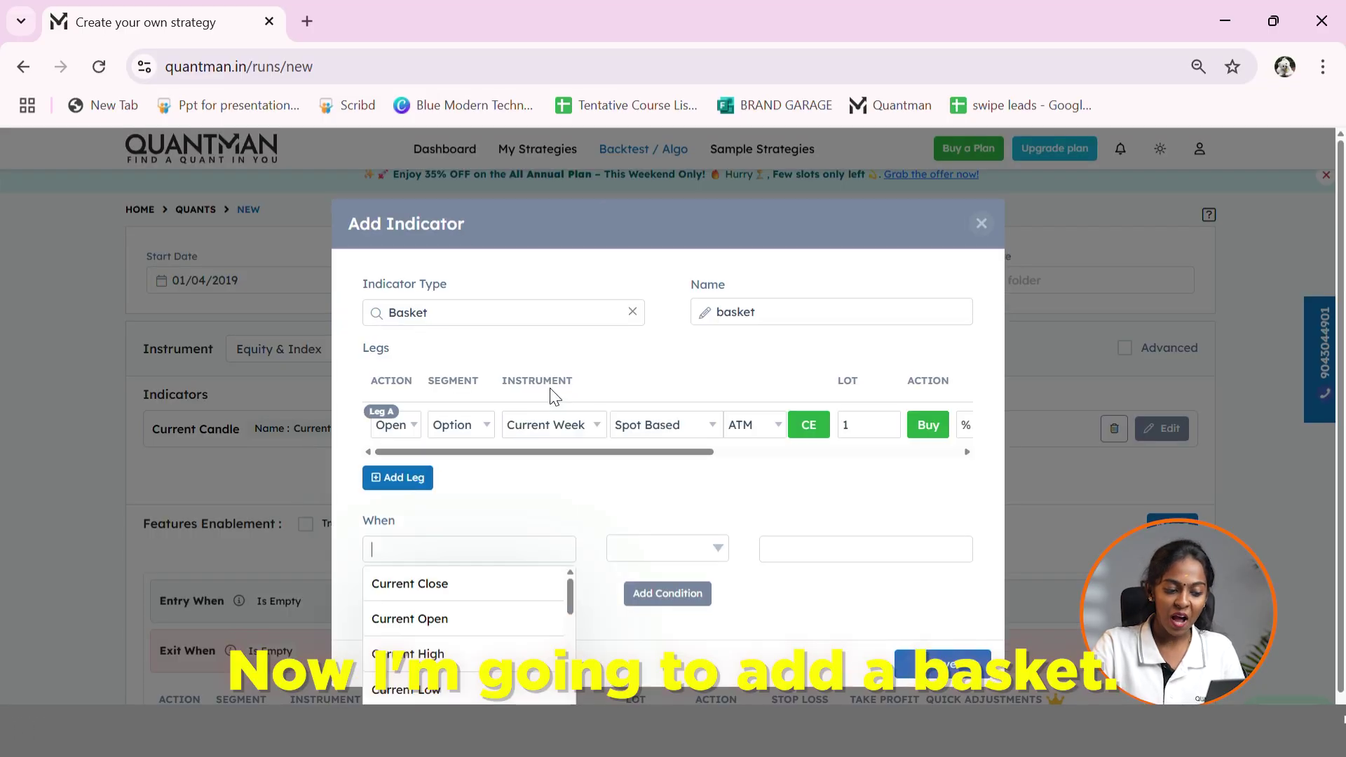
Name the basket indicator "Basket CE" and set its ATM call leg to Sell.
{"action": "left_click", "coordinate": [820, 323]}
{"action": "key", "text": "BackSpace"}
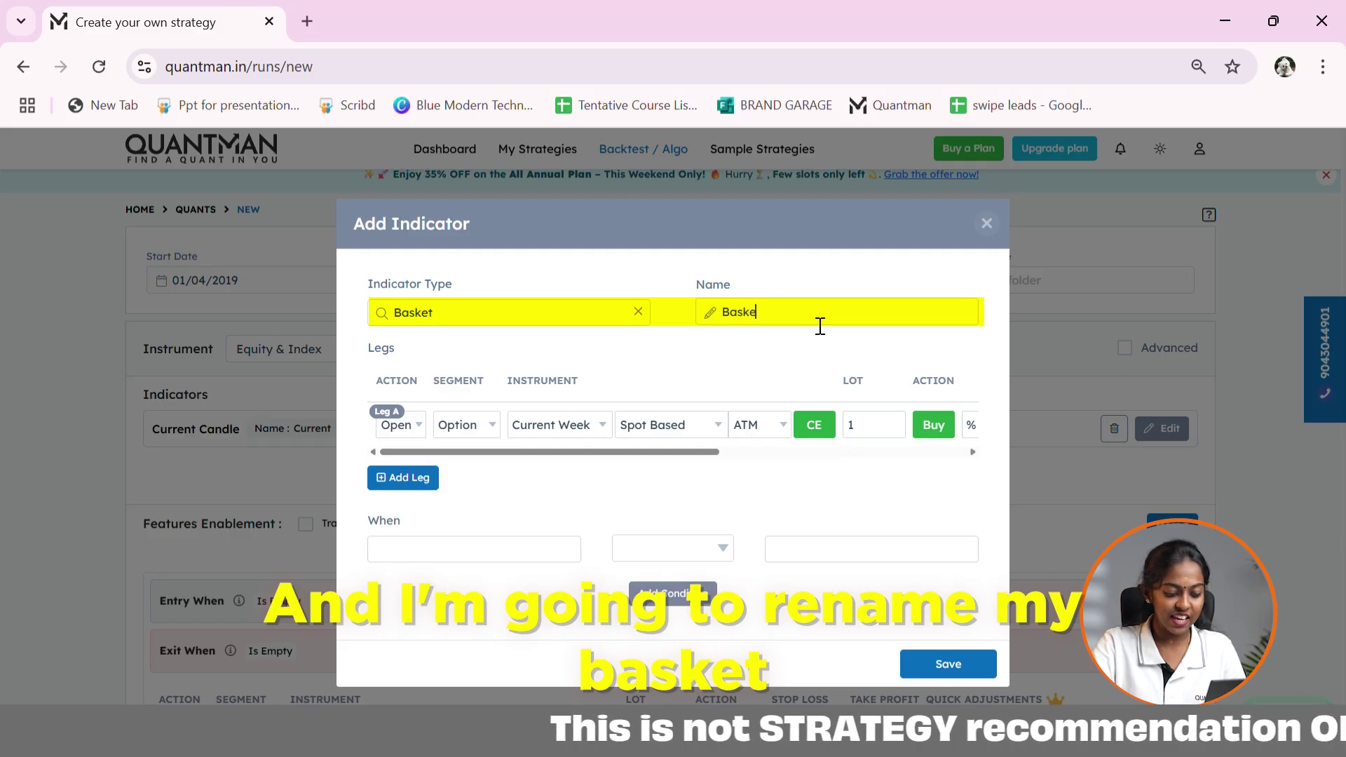
{"action": "type", "text": "t CE"}
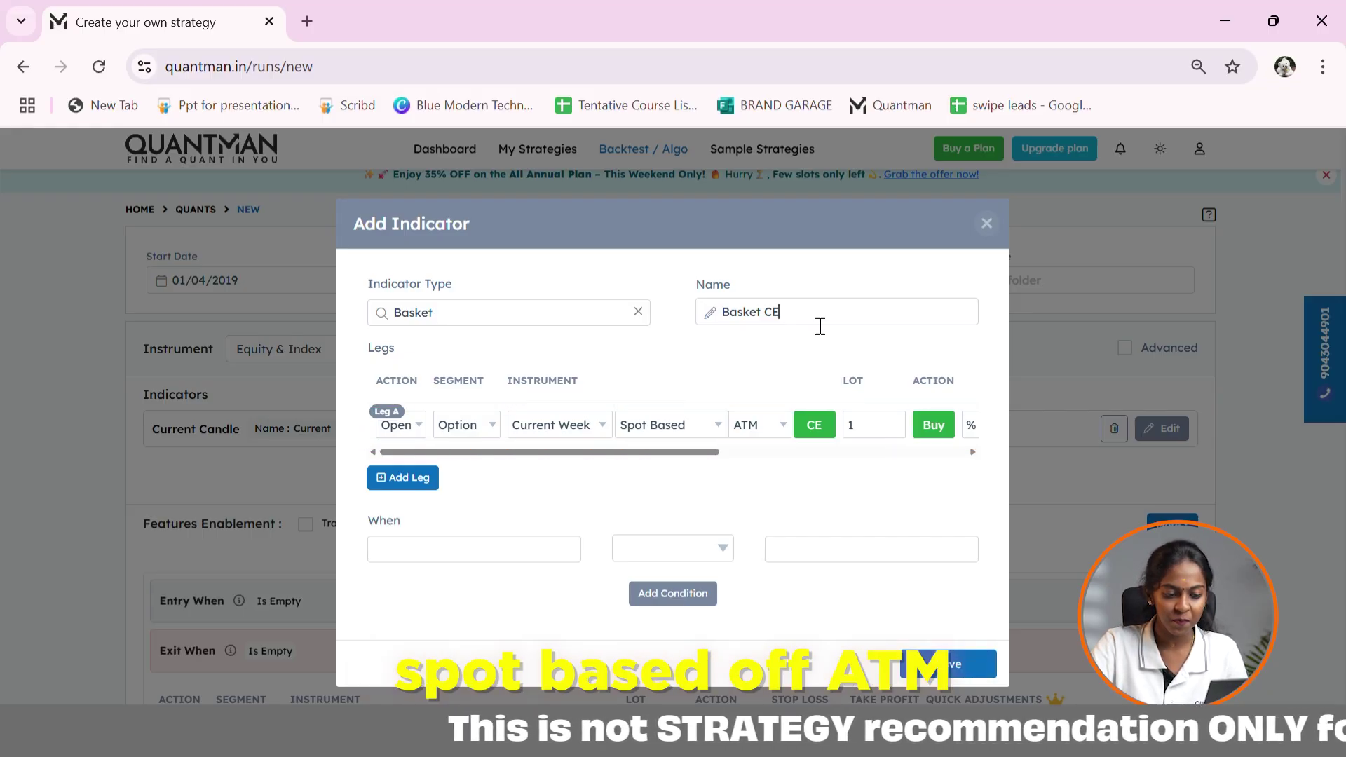
{"action": "left_click", "coordinate": [933, 425]}
Set the CE basket's condition to Time Of Day Equal To 09:16:00 and save the indicator.
{"action": "left_click", "coordinate": [547, 553]}
{"action": "type", "text": "tim"}
{"action": "key", "text": "Down"}
{"action": "key", "text": "Return"}
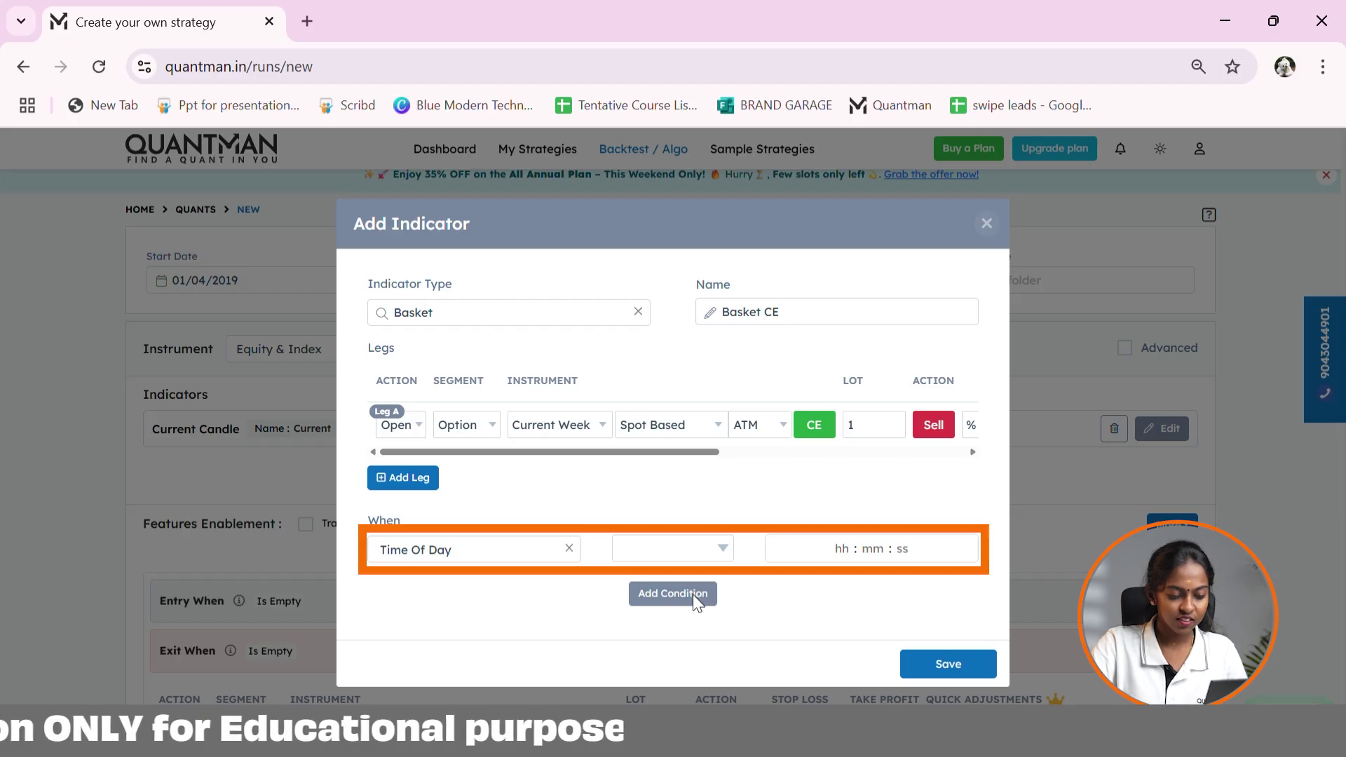
{"action": "left_click", "coordinate": [853, 554]}
{"action": "type", "text": "091600"}
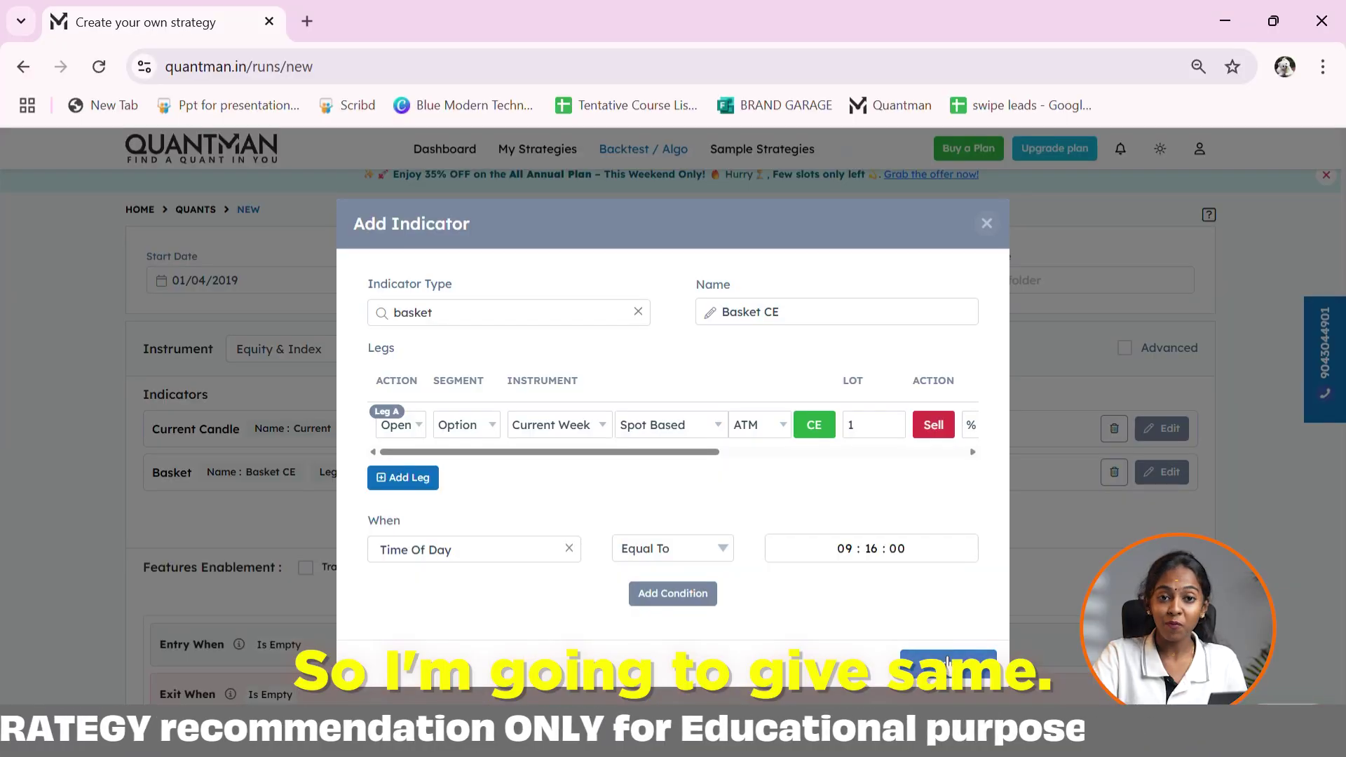
{"action": "left_click", "coordinate": [948, 664]}
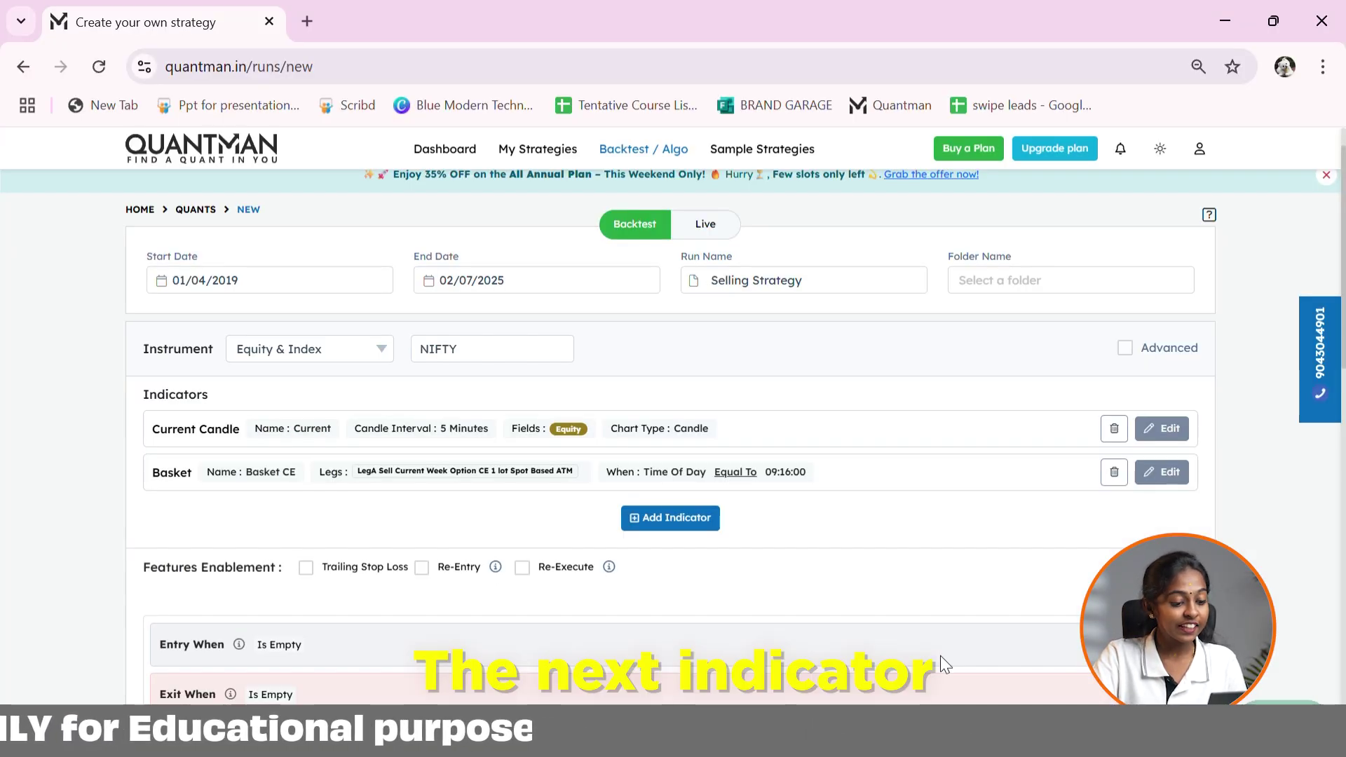
Add a 5-minute Current Candle indicator with its field set to Combined Premium Basket CE.
{"action": "left_click", "coordinate": [677, 527]}
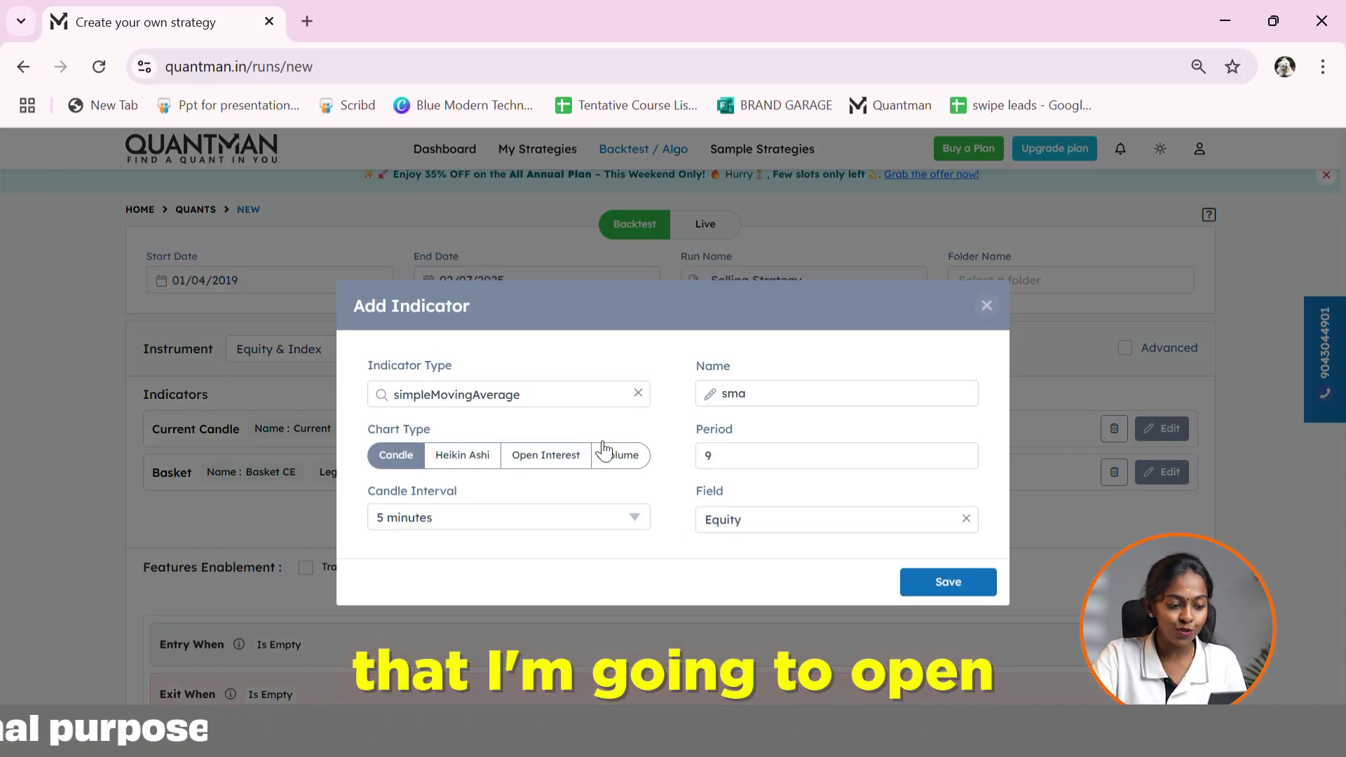
{"action": "left_click", "coordinate": [566, 403]}
{"action": "type", "text": "cu"}
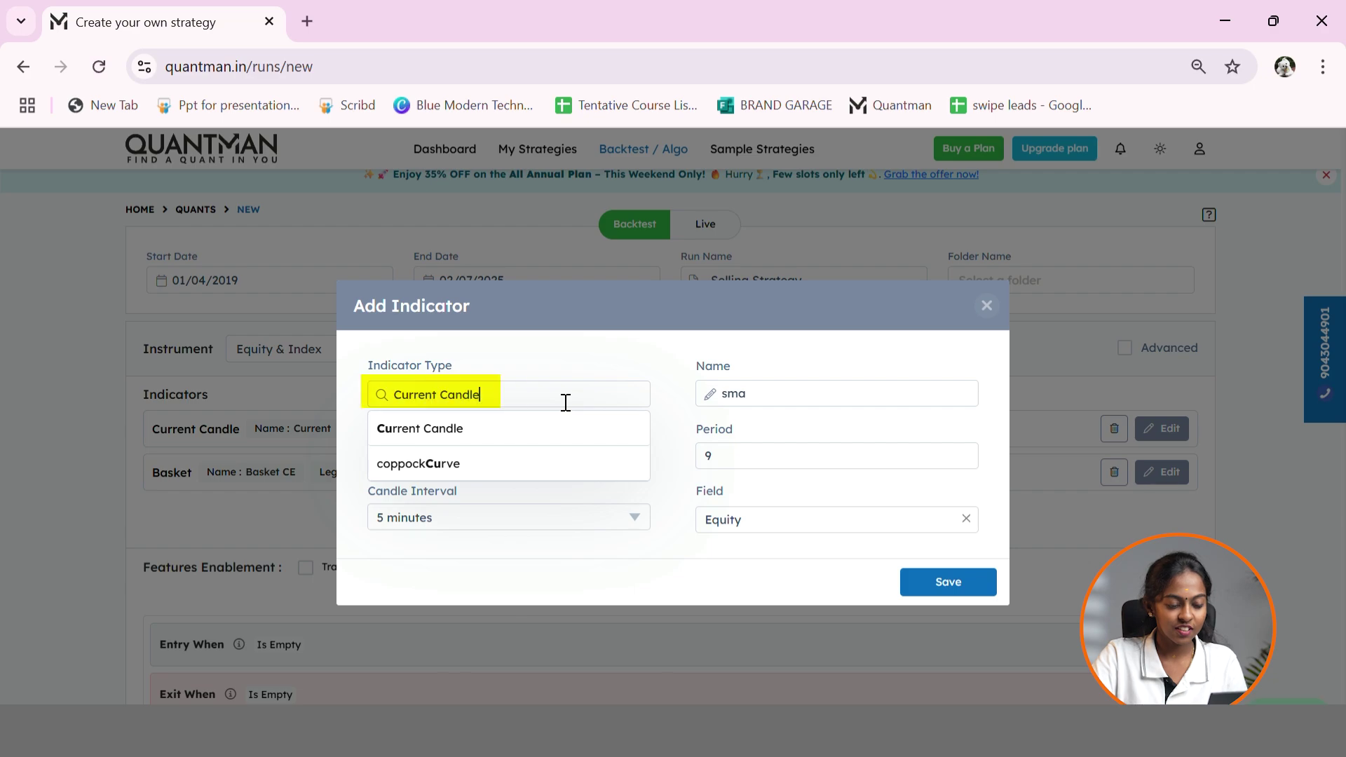
{"action": "key", "text": "Return"}
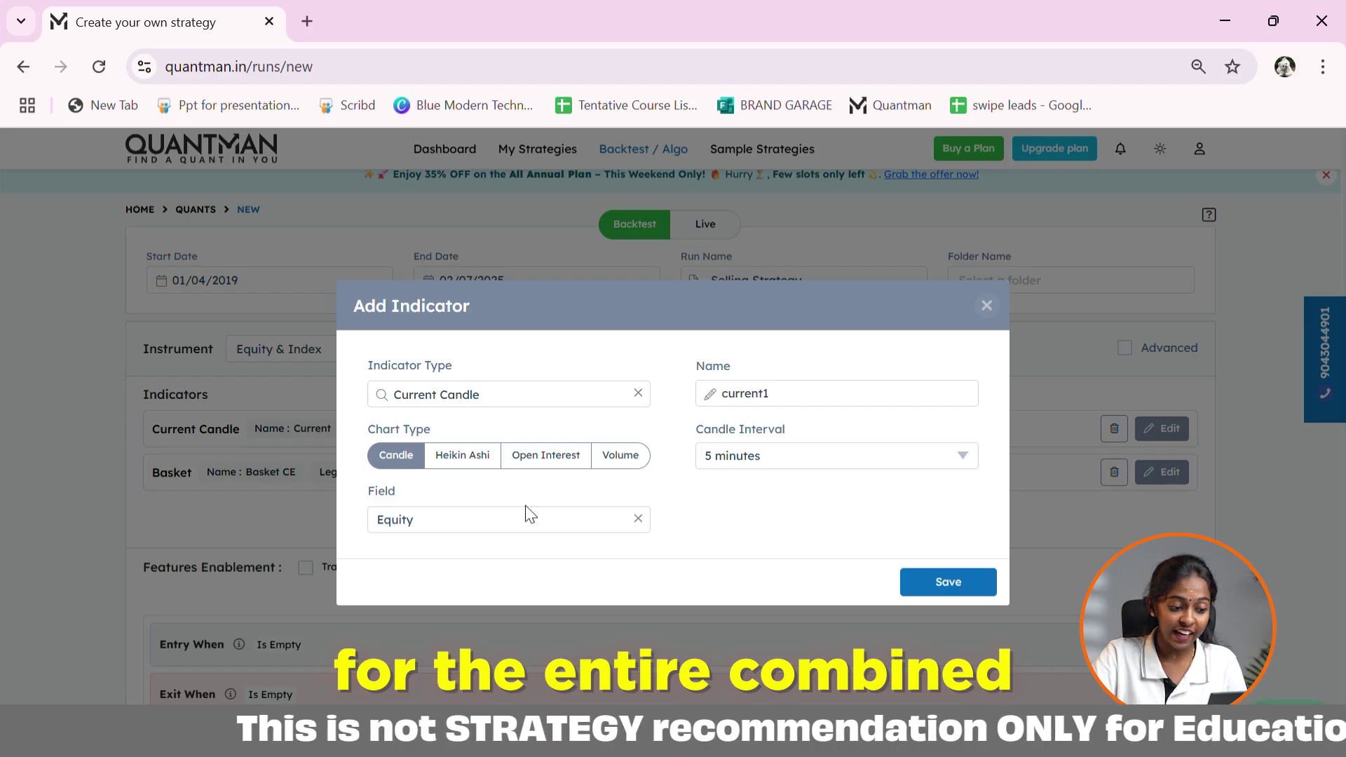
{"action": "left_click", "coordinate": [540, 519]}
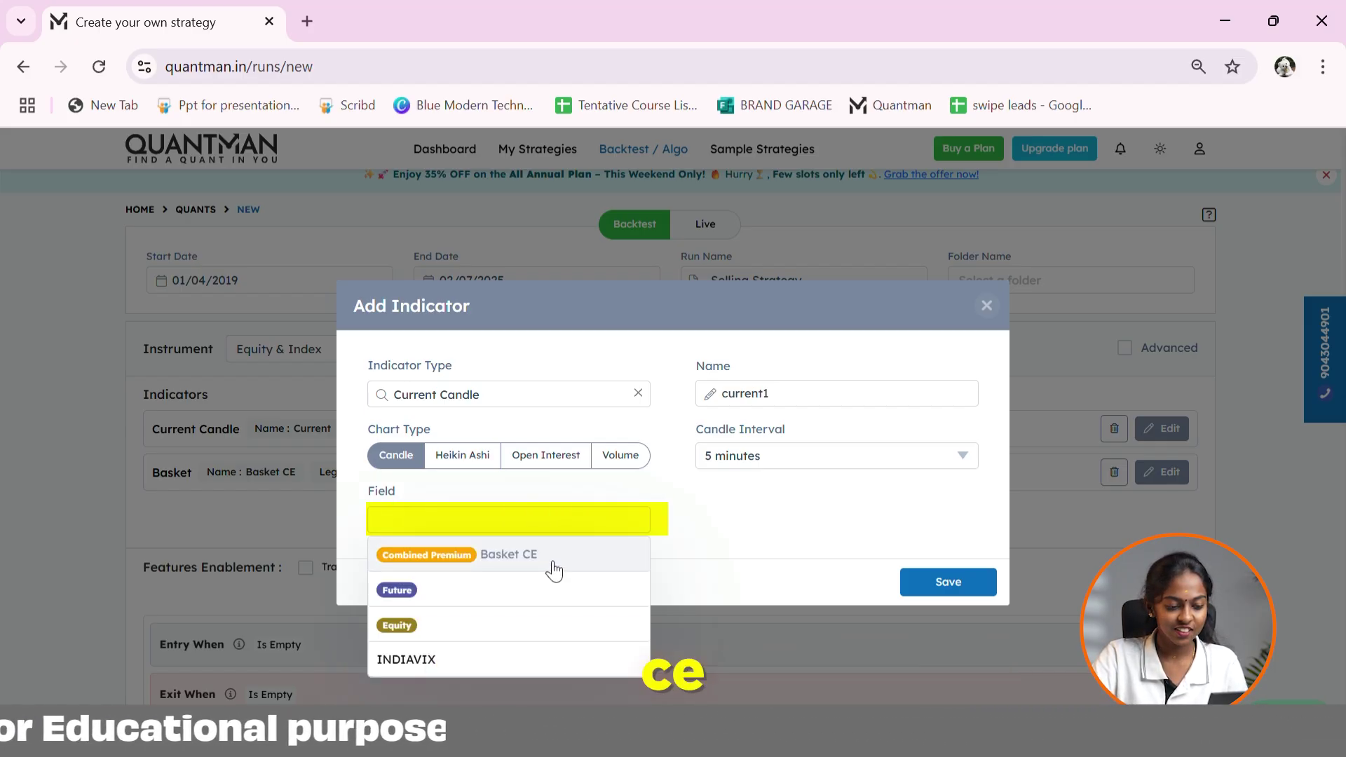
{"action": "left_click", "coordinate": [554, 569]}
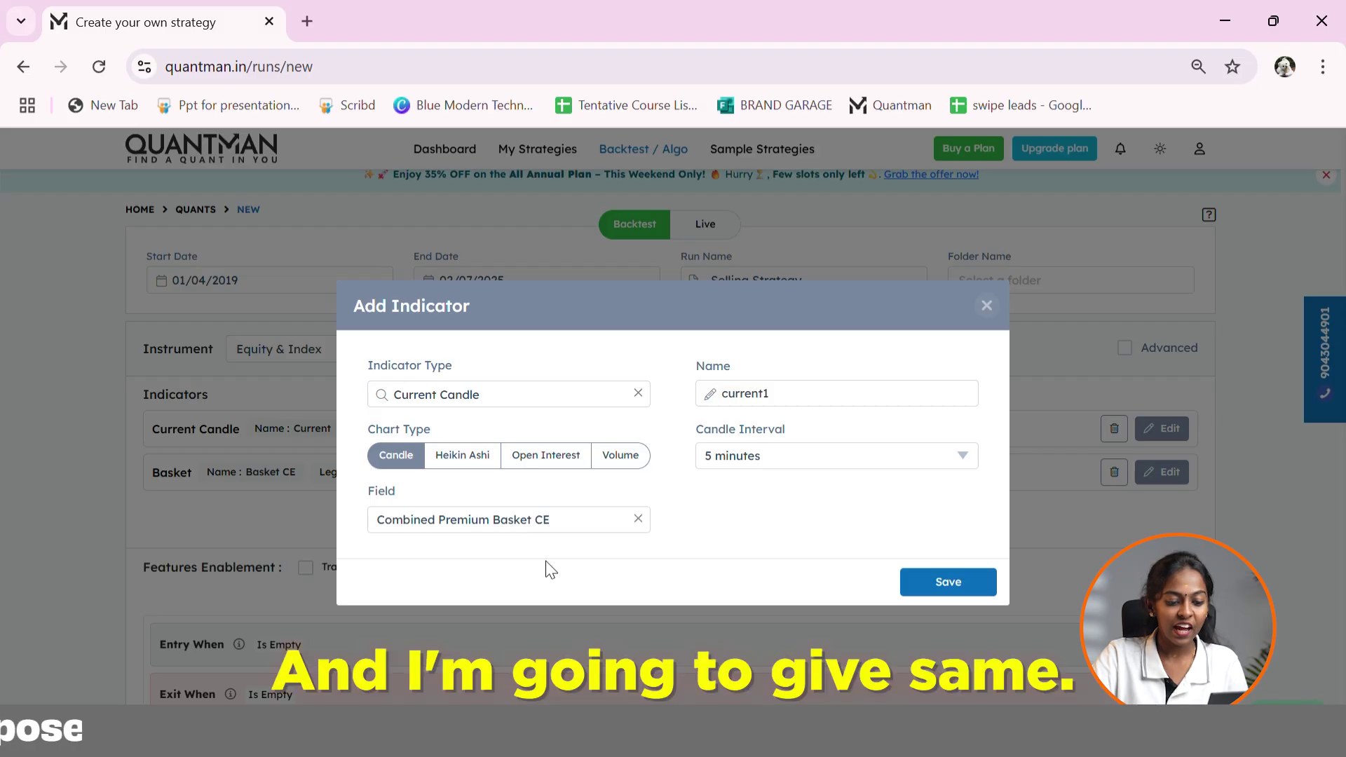
{"action": "left_click", "coordinate": [932, 581]}
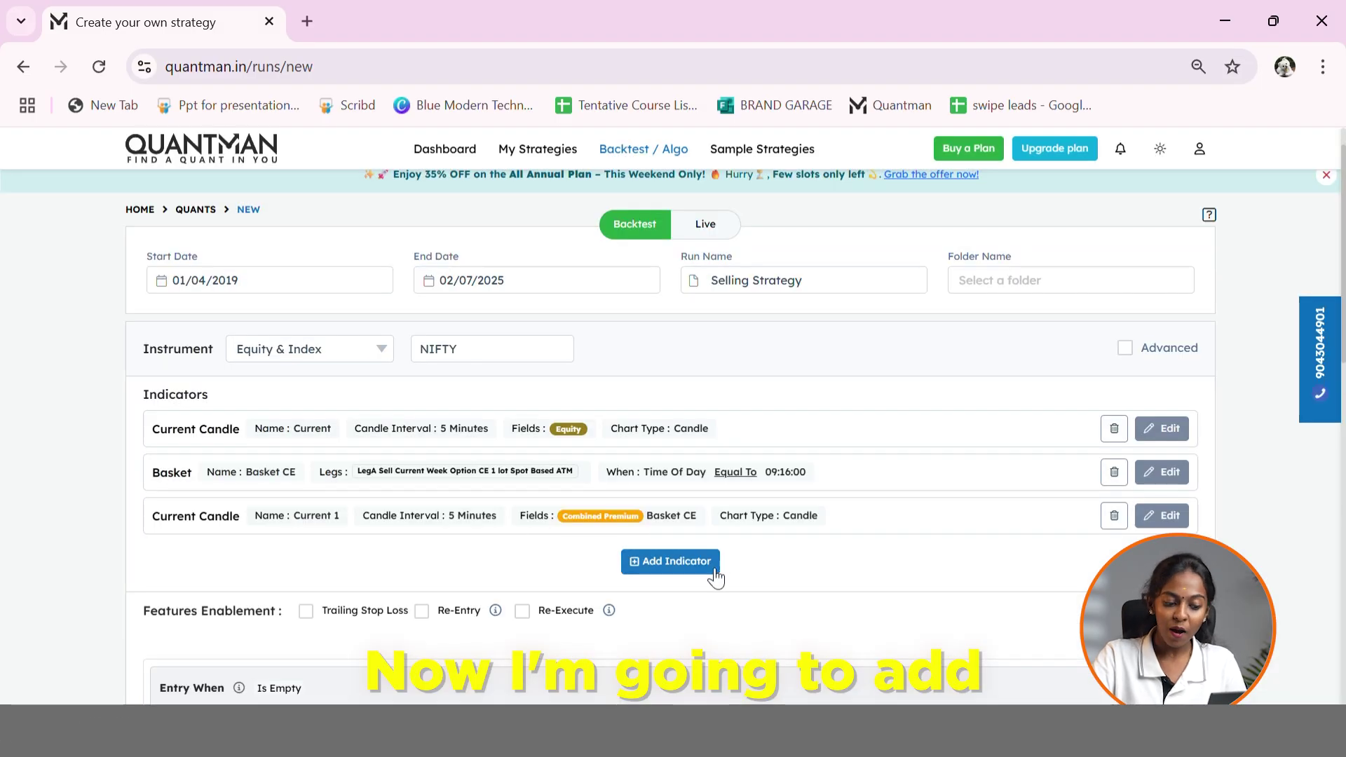
Add a 5-minute Super Trend indicator with its field set to Combined Premium Basket CE.
{"action": "left_click", "coordinate": [697, 567]}
{"action": "left_click", "coordinate": [582, 405]}
{"action": "type", "text": "su"}
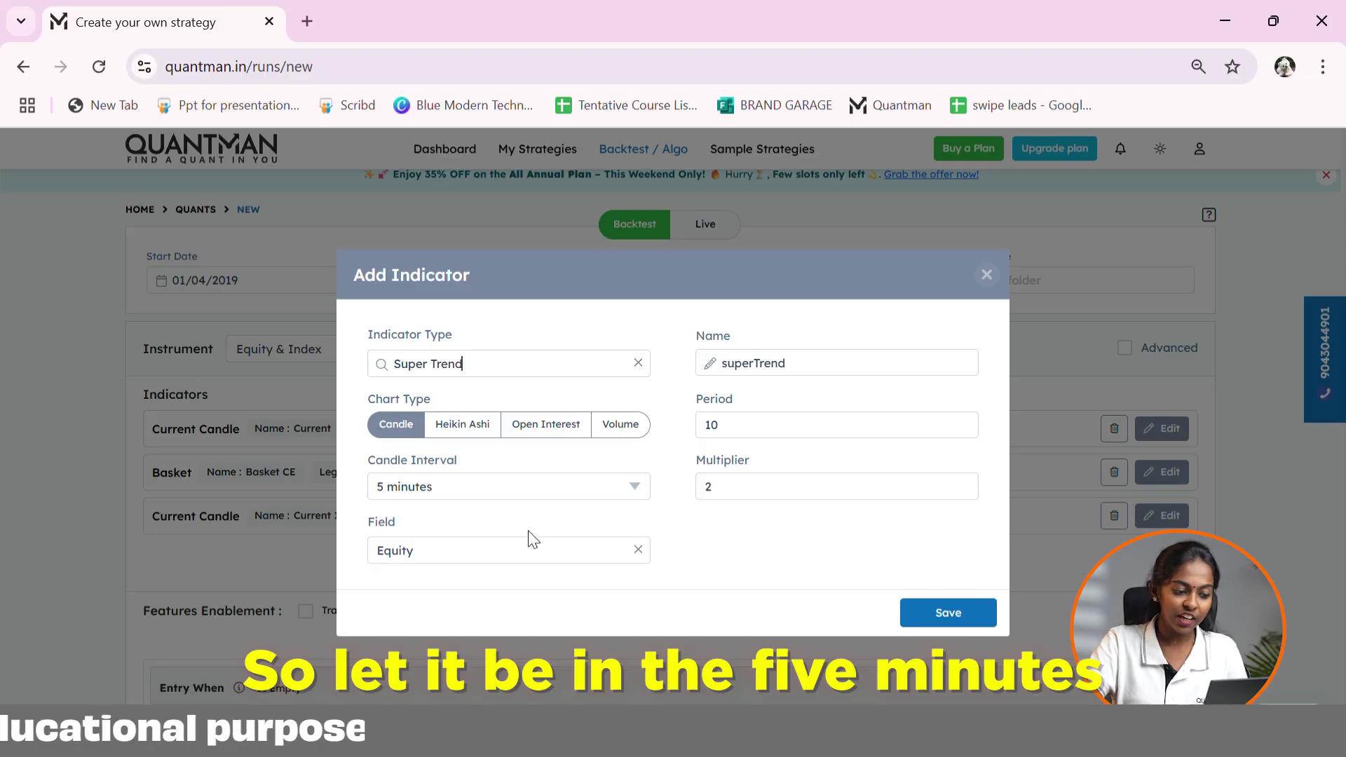
{"action": "left_click", "coordinate": [515, 564]}
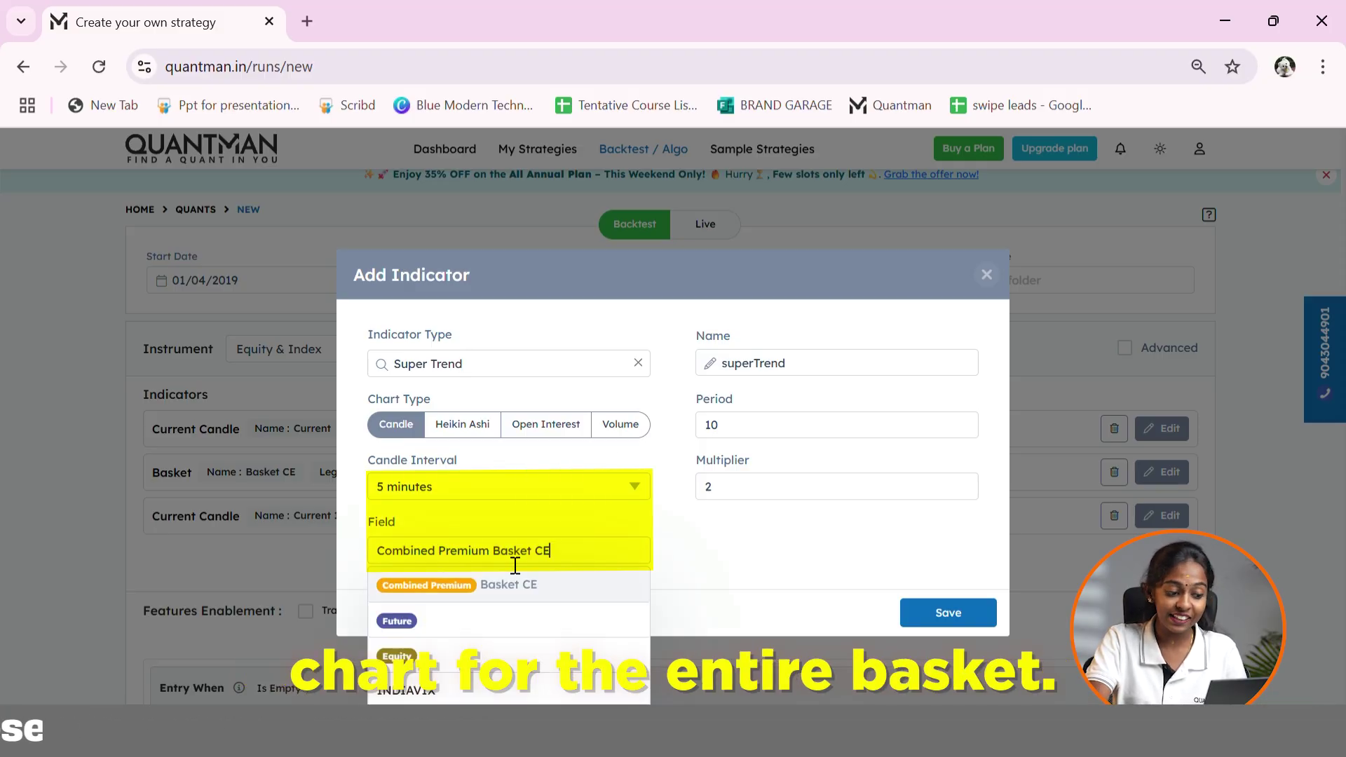
{"action": "left_click", "coordinate": [515, 564]}
{"action": "left_click", "coordinate": [948, 612]}
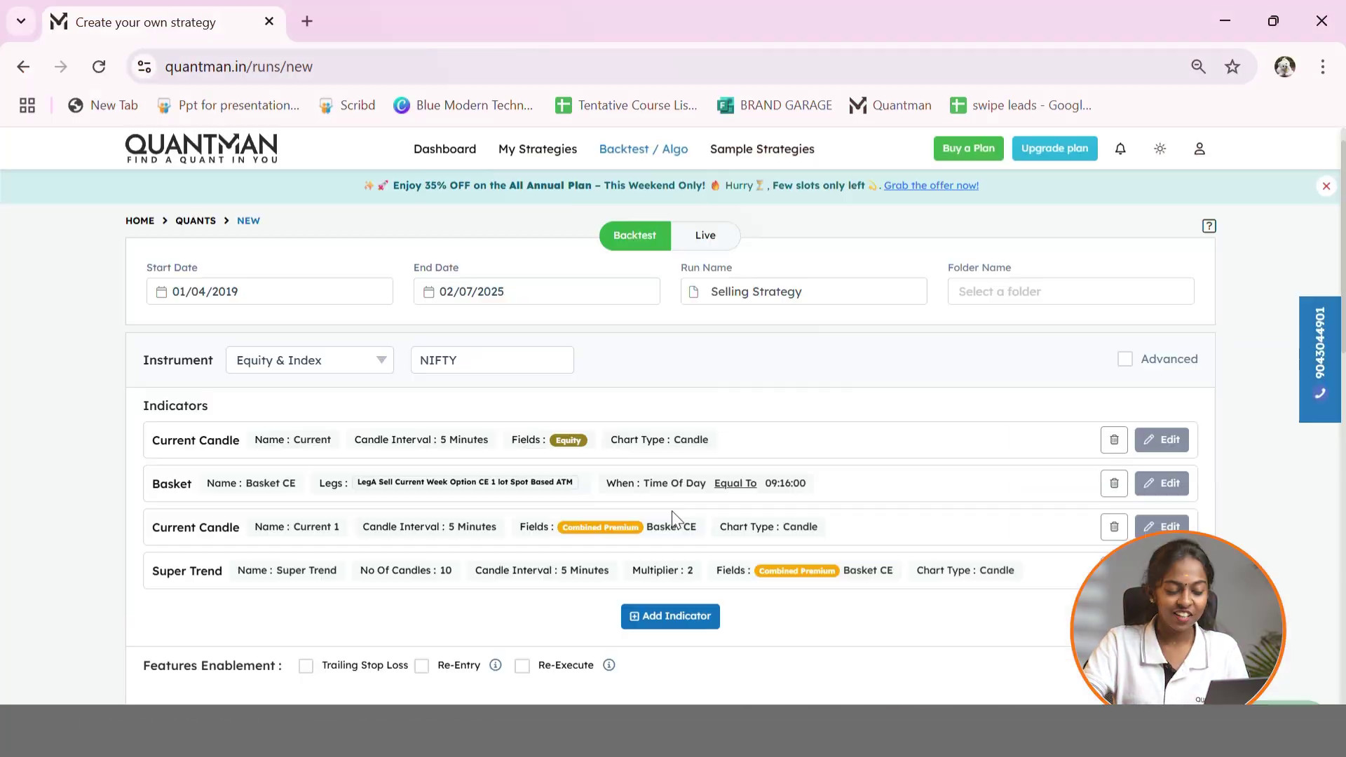
Add a Pivot Points indicator with its field set to Combined Premium Basket CE.
{"action": "left_click", "coordinate": [677, 582]}
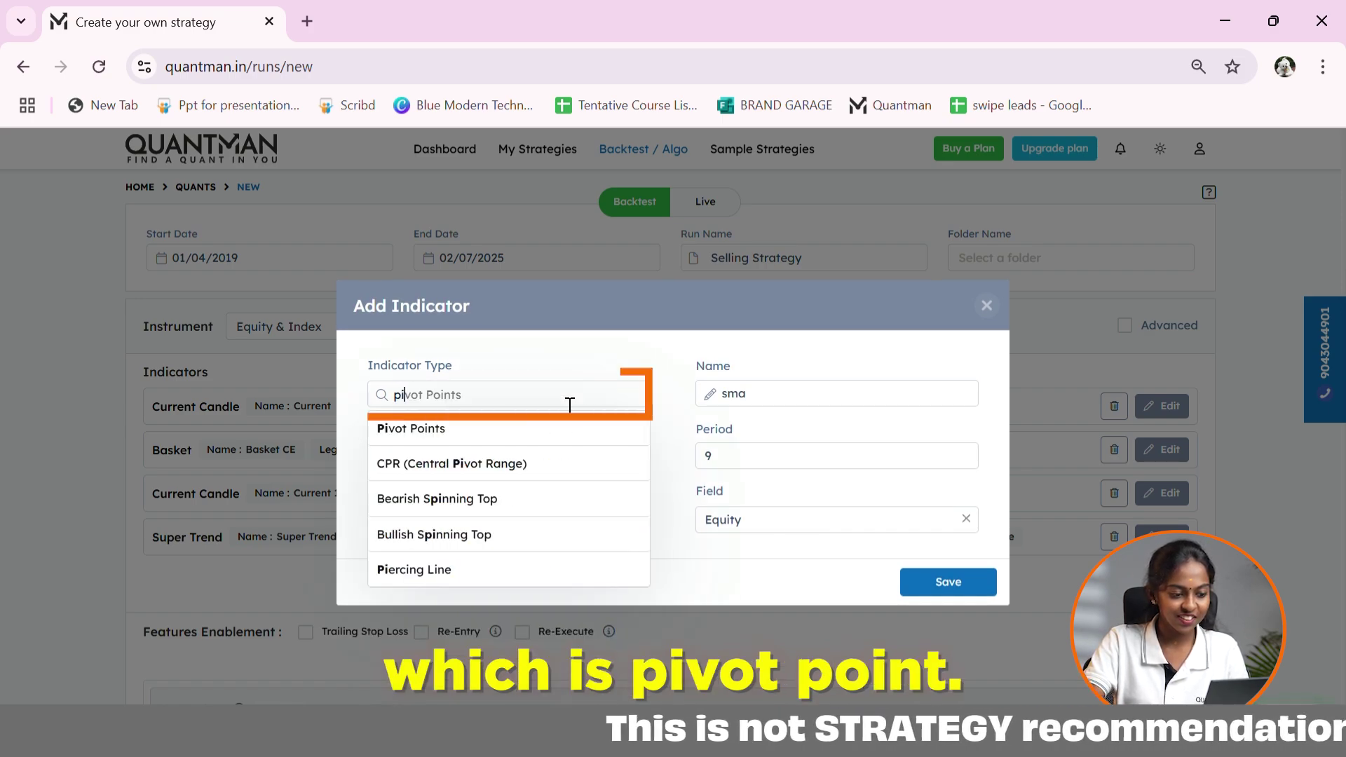
{"action": "type", "text": "pi"}
{"action": "key", "text": "Return"}
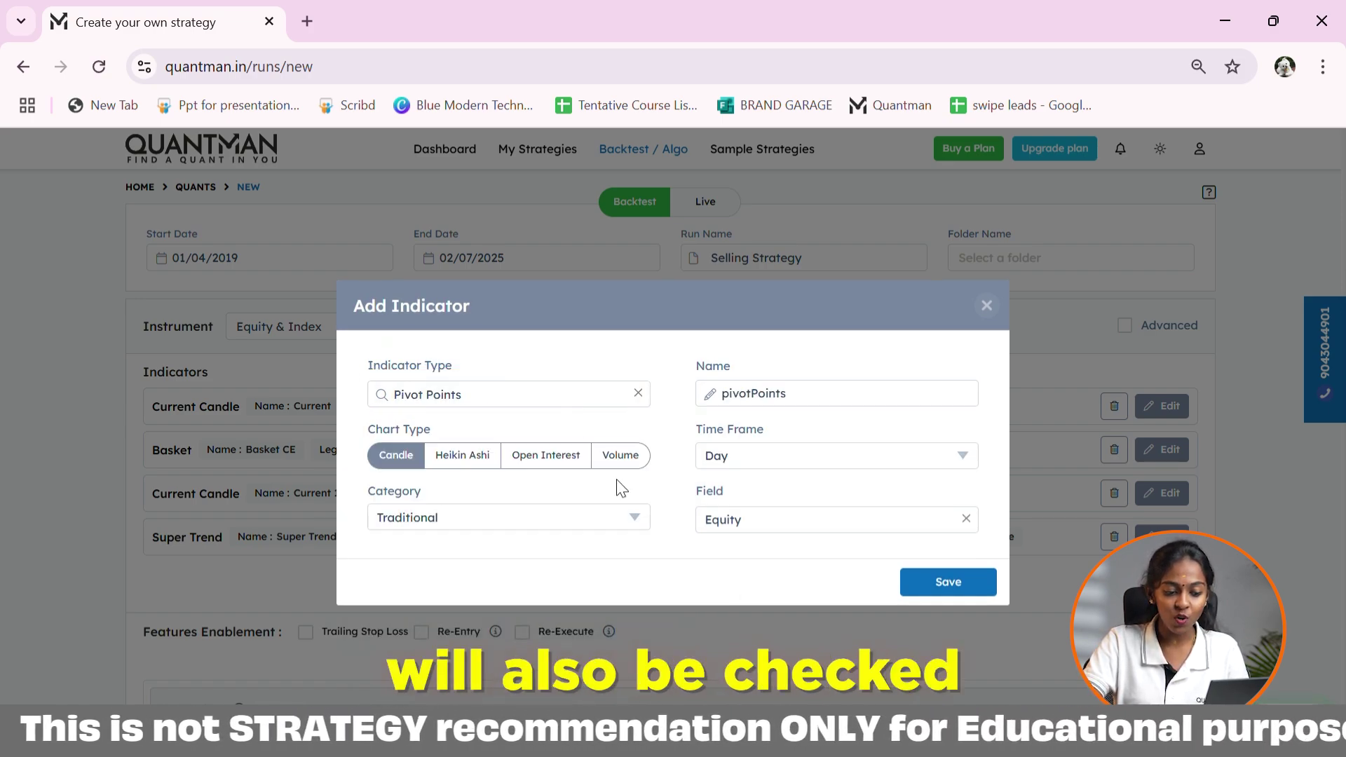
{"action": "left_click", "coordinate": [745, 532]}
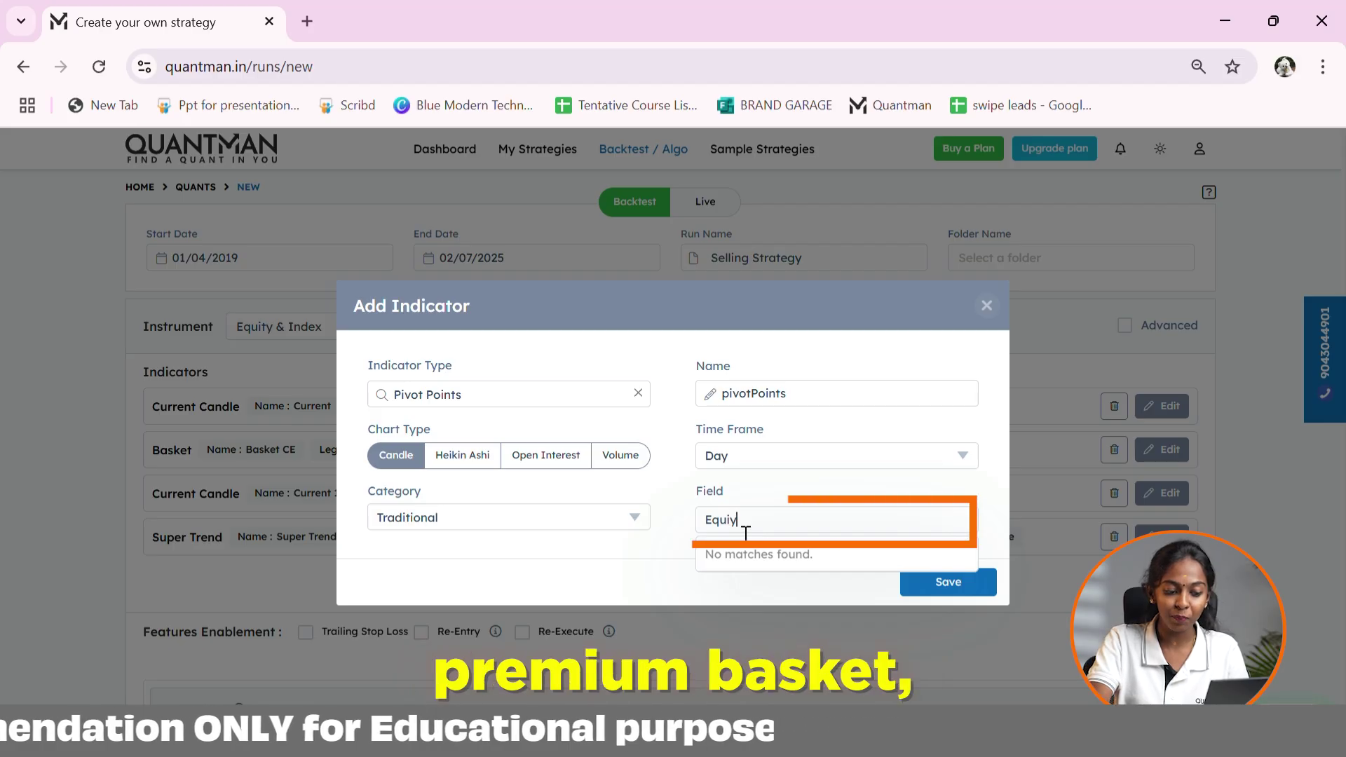
{"action": "key", "text": "BackSpace"}
{"action": "key", "text": "BackSpace"}
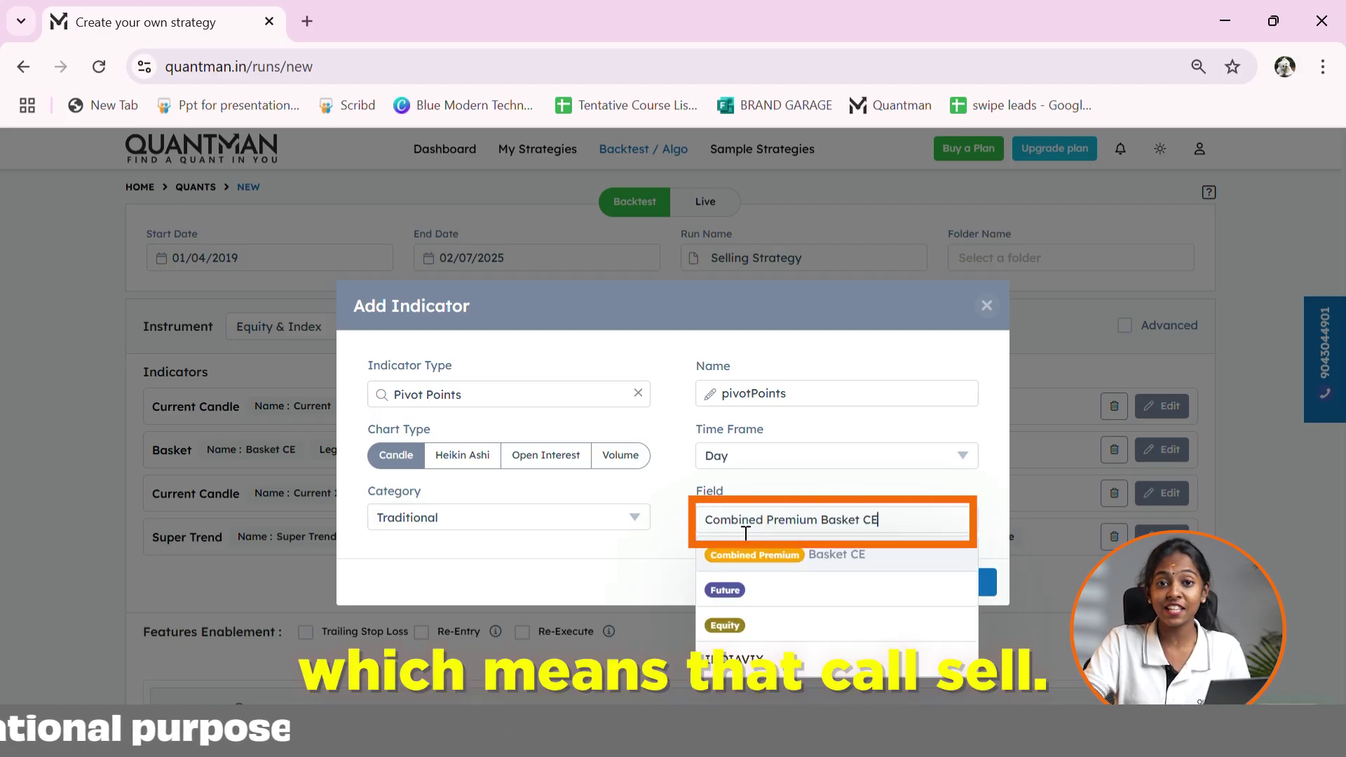
{"action": "key", "text": "Return"}
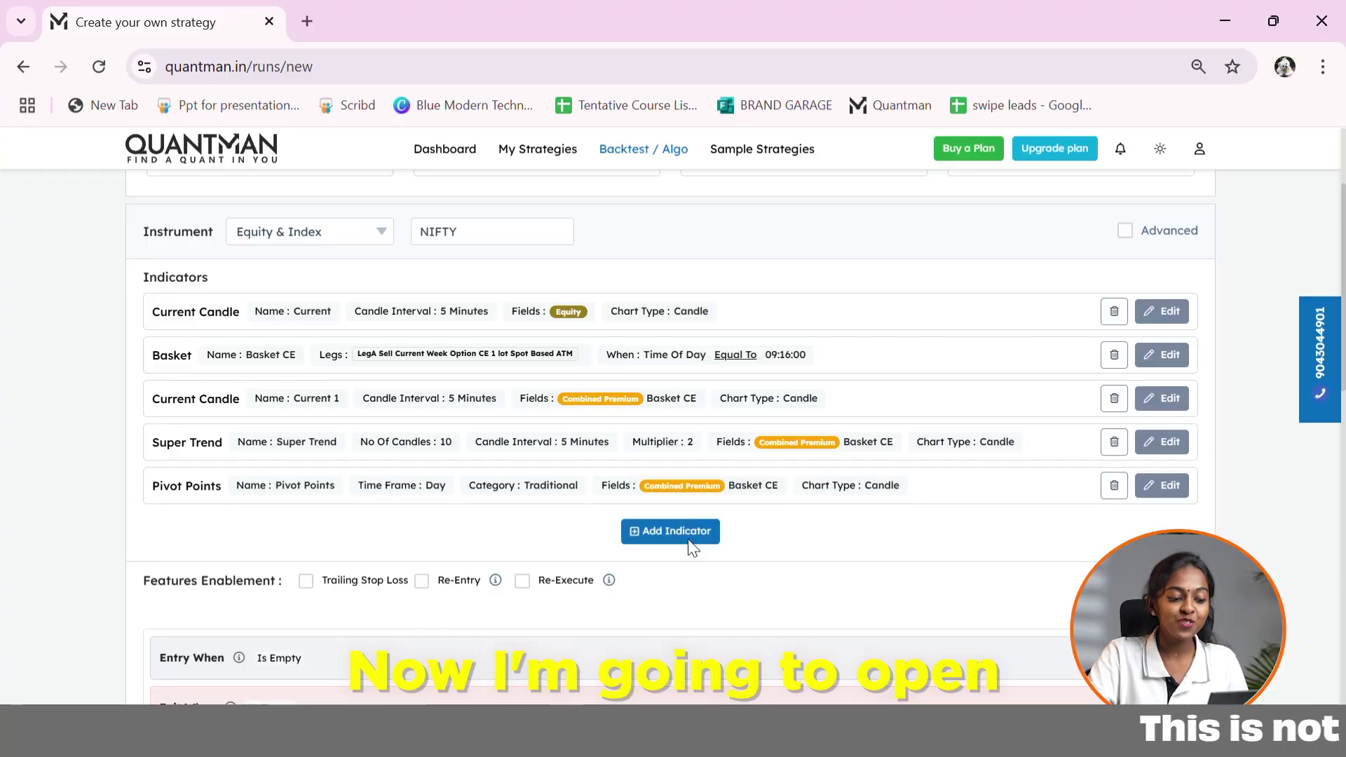
Create a second Basket indicator named "Basket PE" with its ATM leg set to PE and Sell.
{"action": "left_click", "coordinate": [689, 545]}
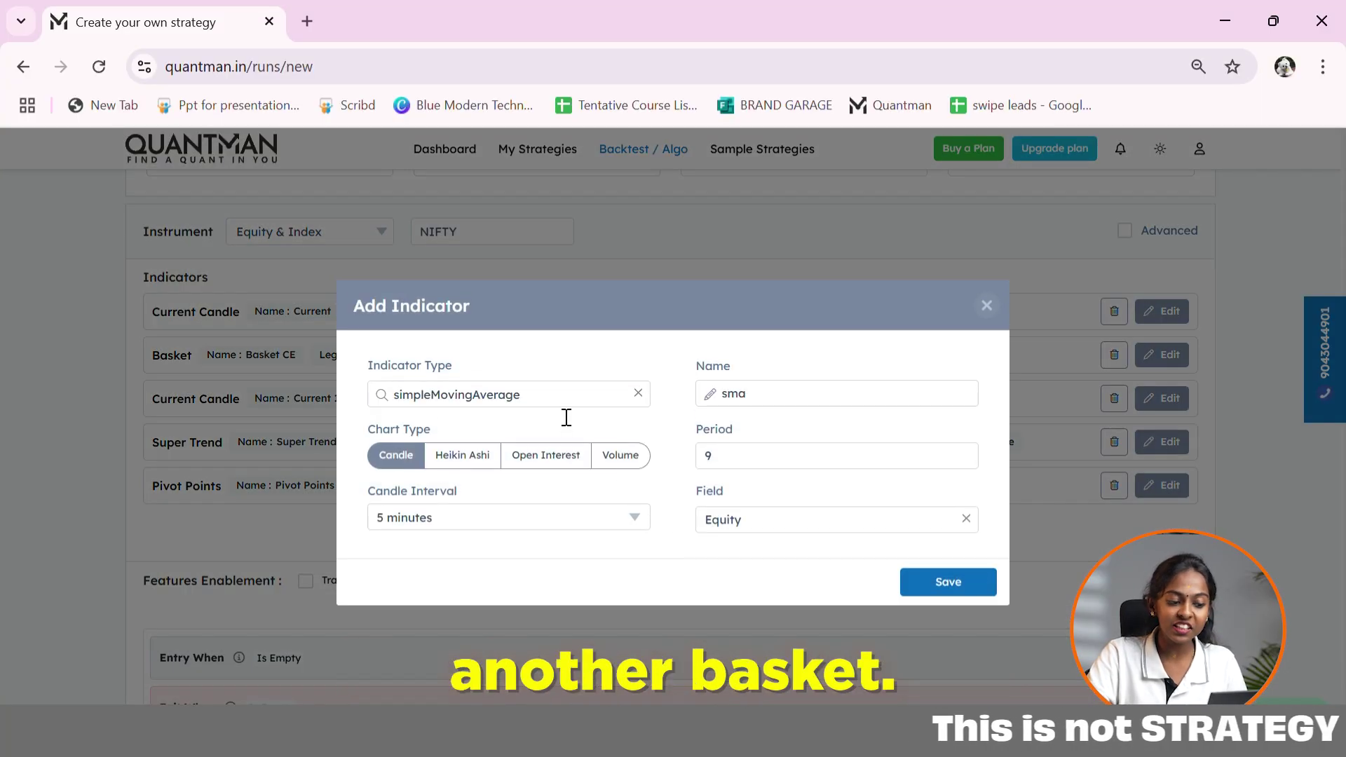
{"action": "left_click", "coordinate": [566, 417]}
{"action": "type", "text": "basket"}
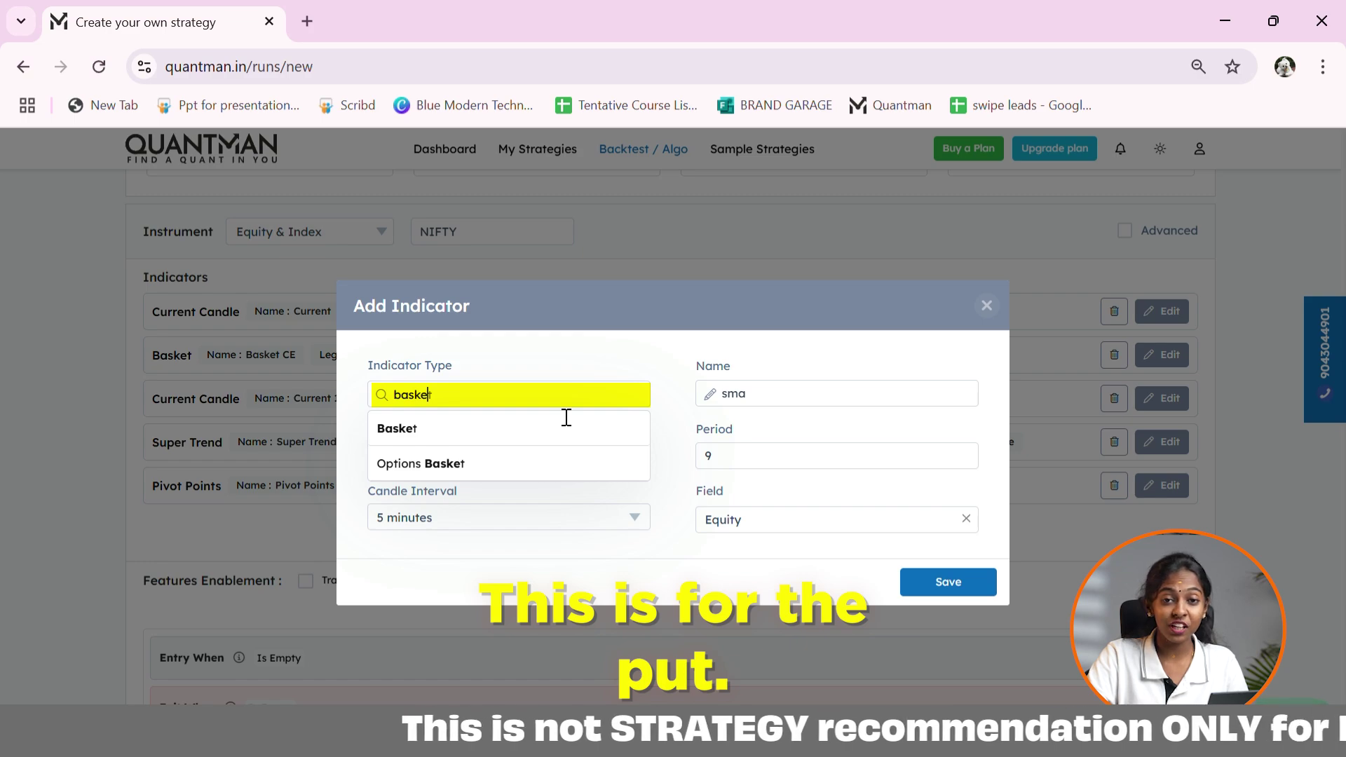
{"action": "left_click", "coordinate": [567, 424]}
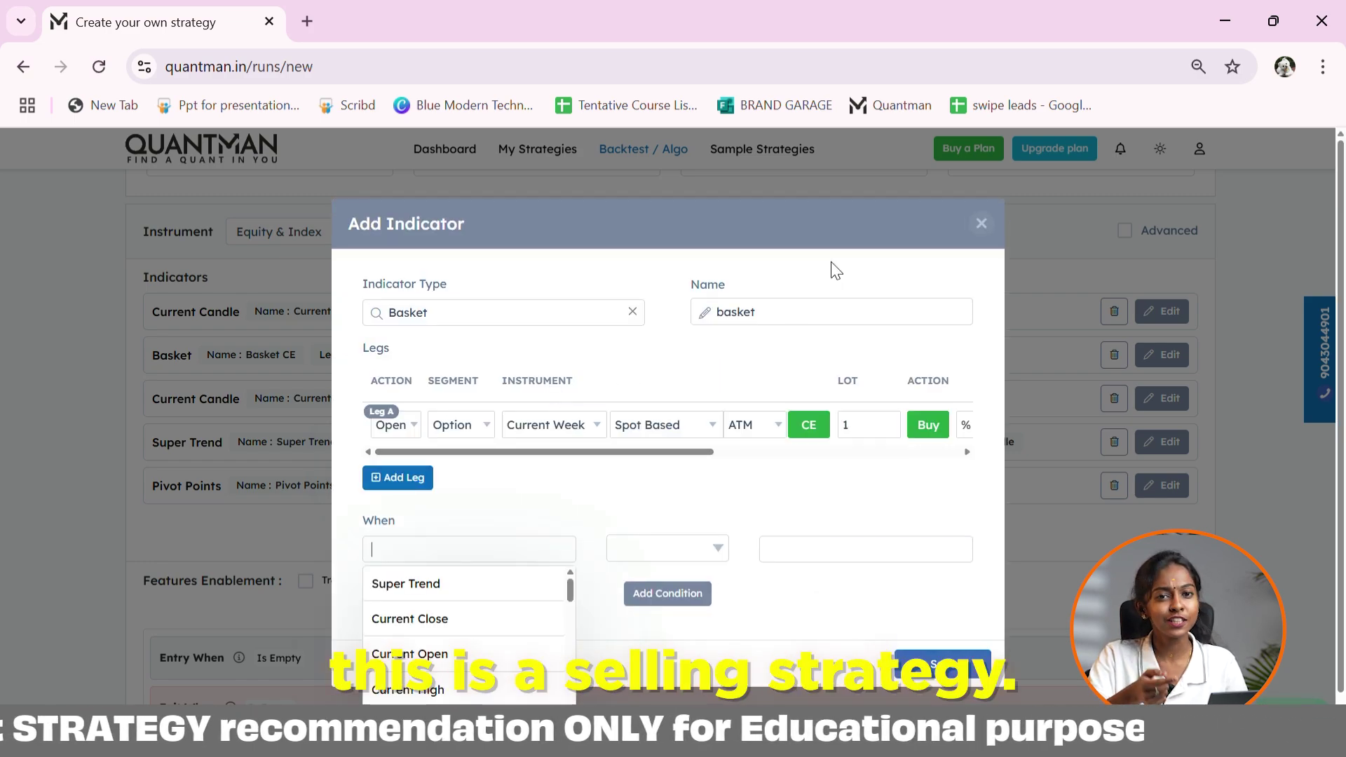
{"action": "key", "text": "BackSpace"}
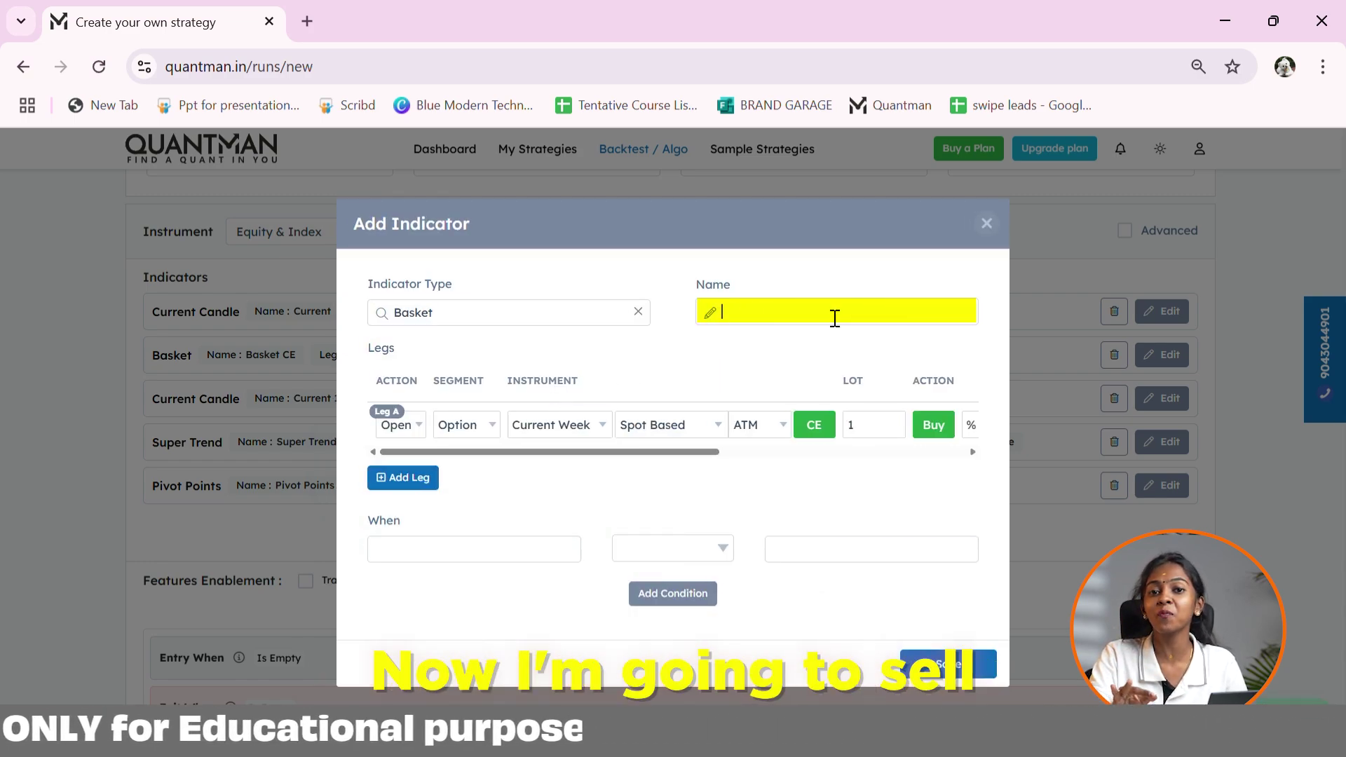
{"action": "type", "text": "Basket PE"}
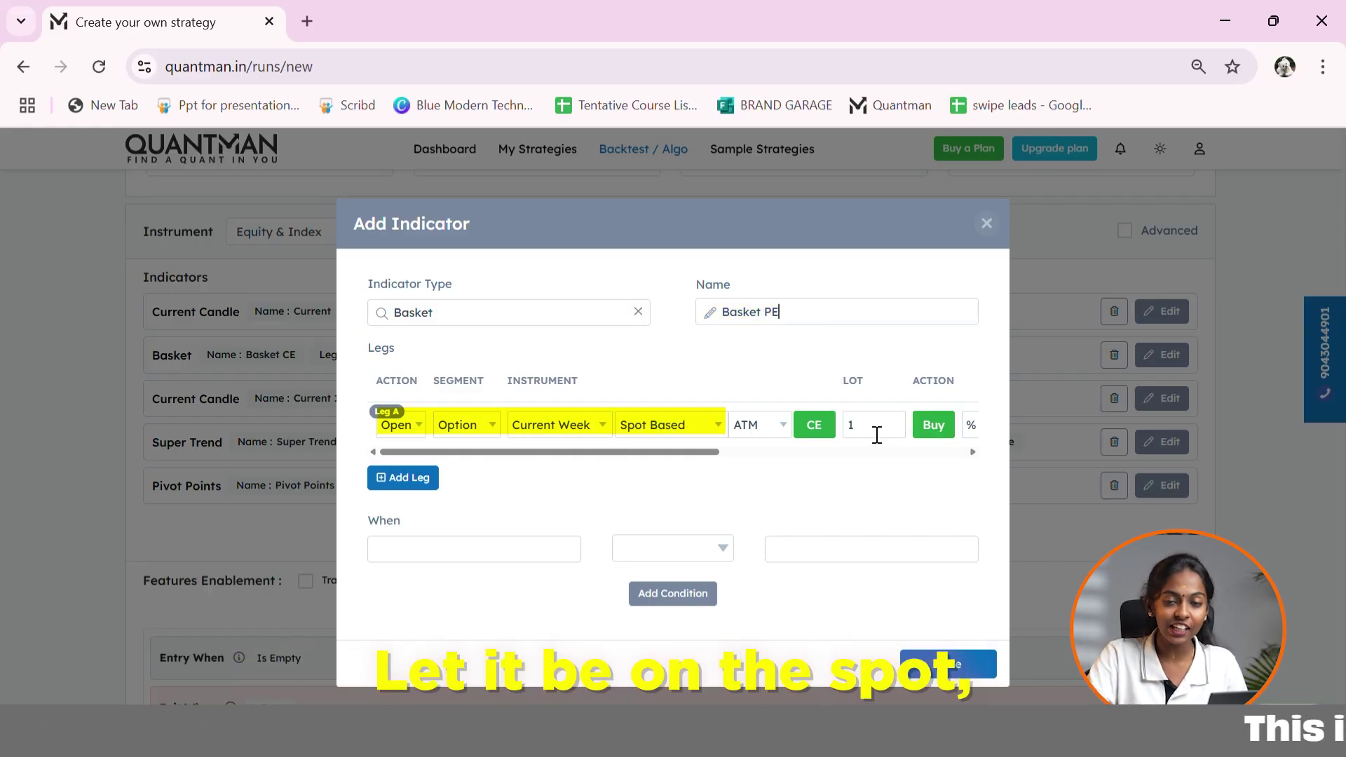
{"action": "left_click", "coordinate": [935, 424]}
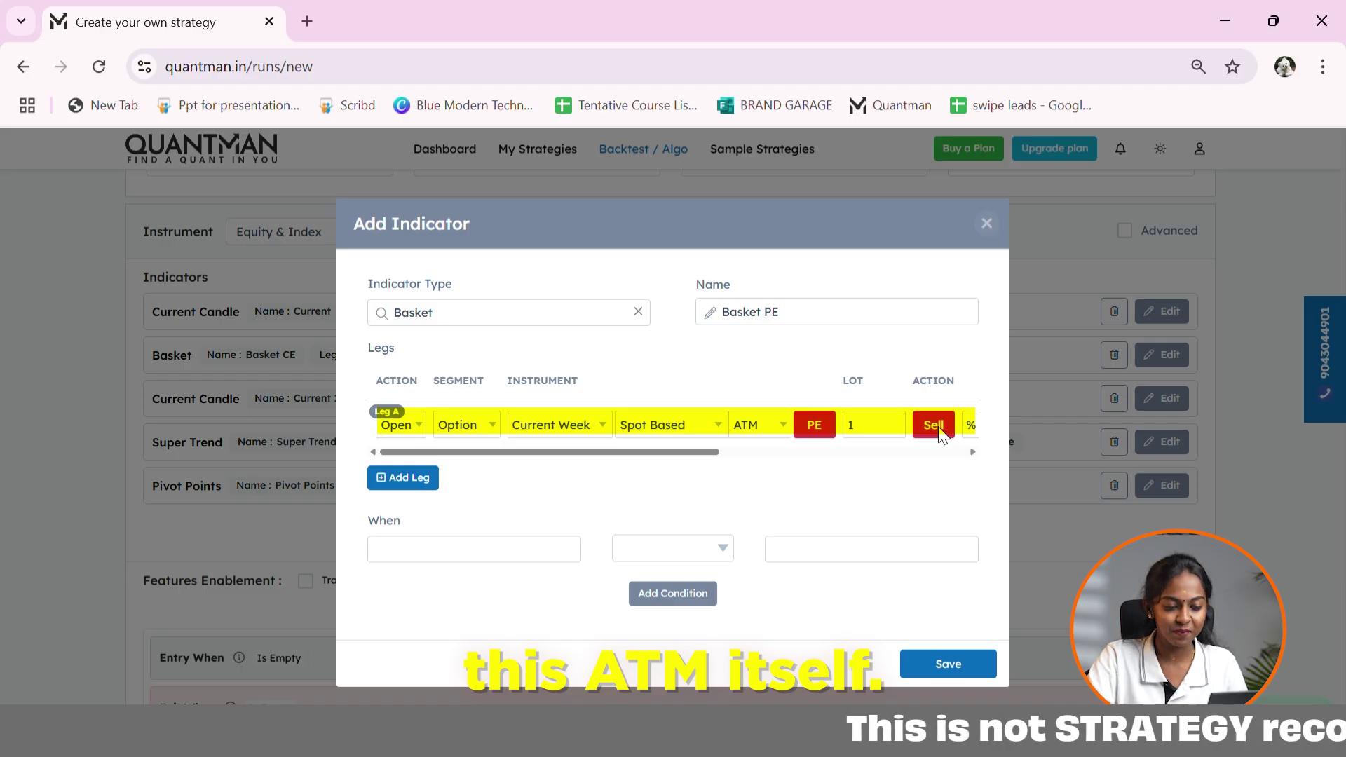
Set the PE basket's condition to Time Of Day Equal To 09:16:00 and save the indicator.
{"action": "left_click", "coordinate": [520, 548]}
{"action": "type", "text": "time"}
{"action": "key", "text": "Return"}
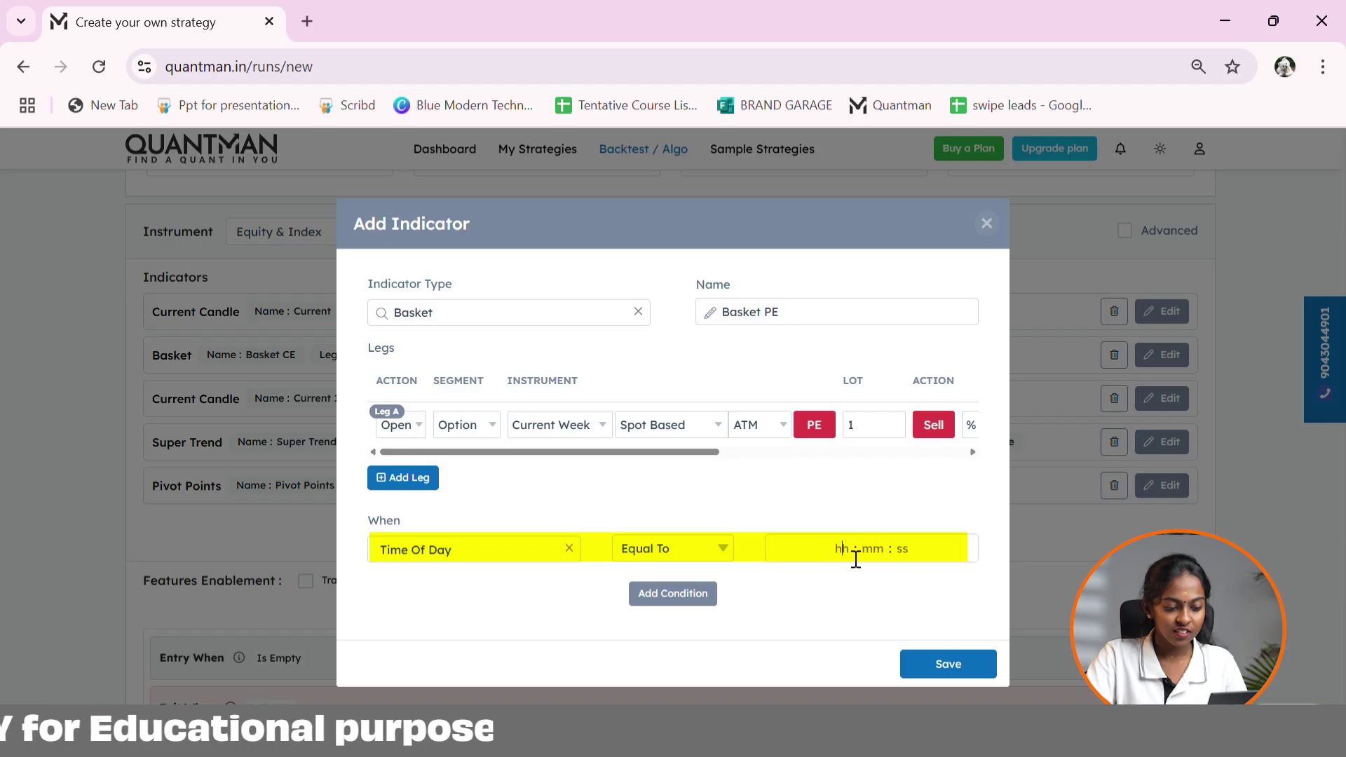
{"action": "left_click", "coordinate": [953, 666]}
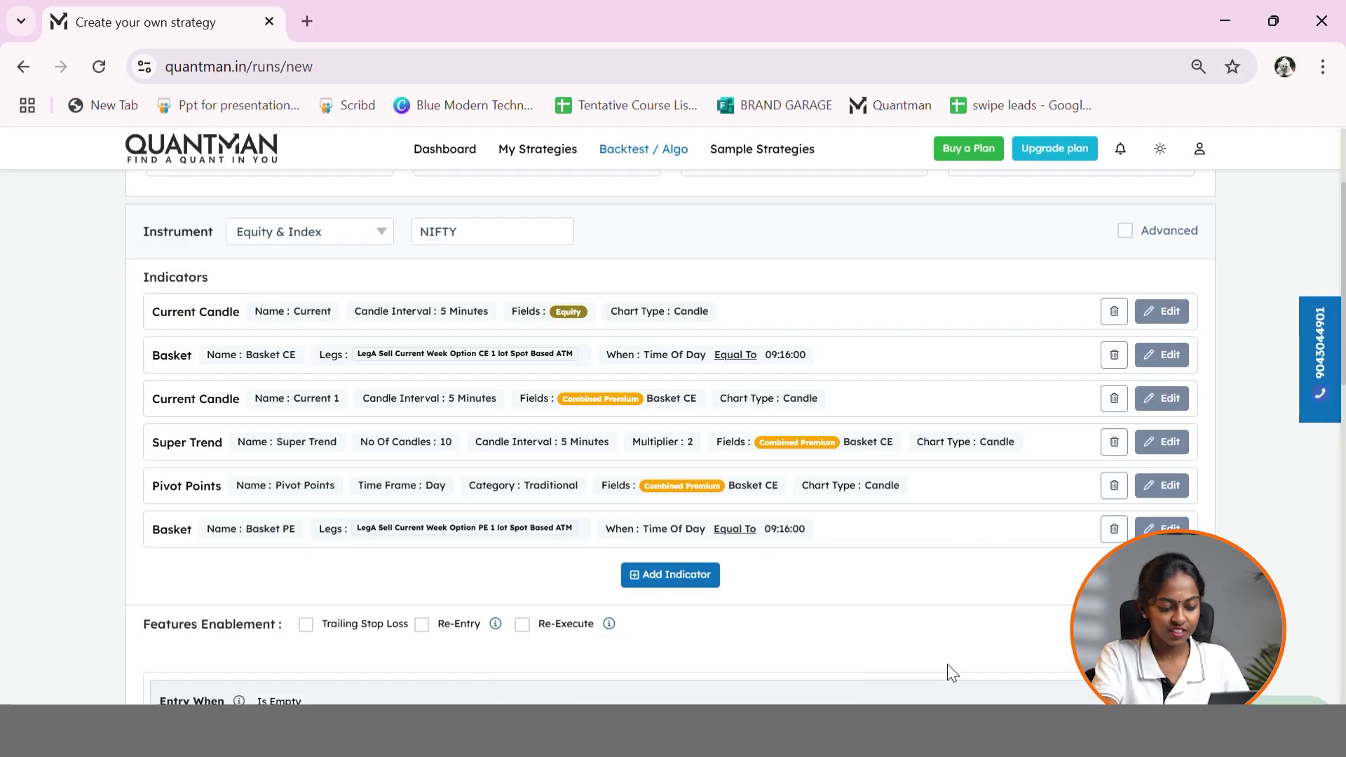
Create another Current Candle indicator and name it "current PE".
{"action": "scroll", "coordinate": [948, 664], "scroll_direction": "down", "scroll_amount": 1}
{"action": "left_click", "coordinate": [671, 540]}
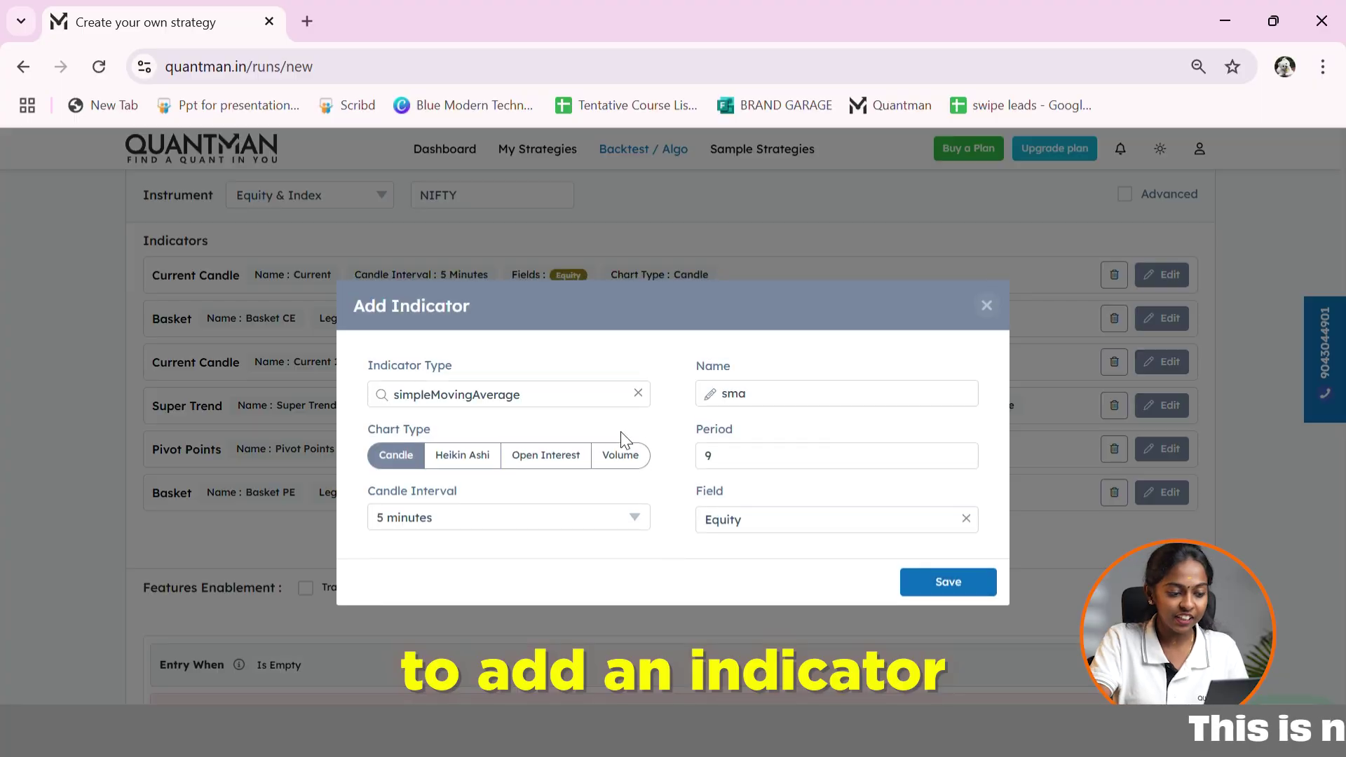
{"action": "key", "text": "BackSpace"}
{"action": "type", "text": "cu"}
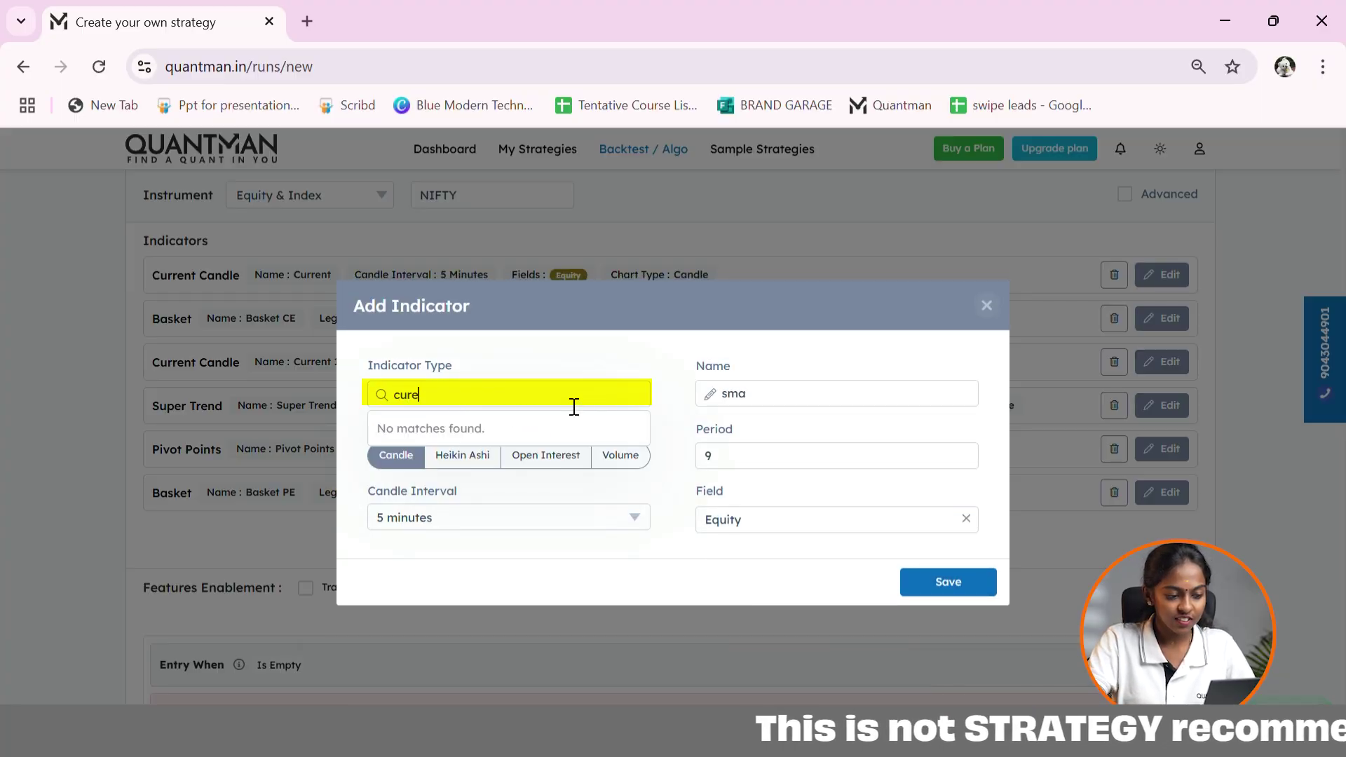
{"action": "type", "text": "re"}
{"action": "key", "text": "BackSpace"}
{"action": "key", "text": "BackSpace"}
{"action": "key", "text": "Return"}
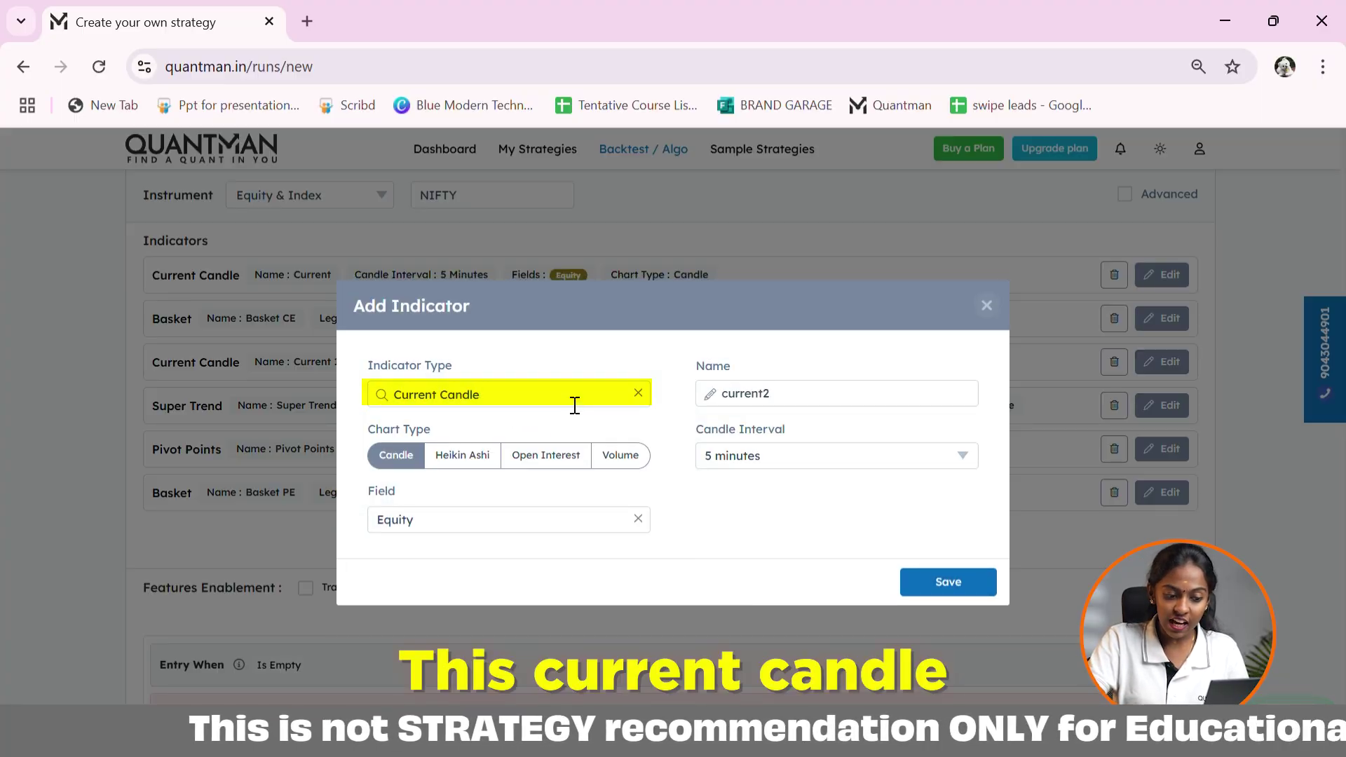
{"action": "left_click", "coordinate": [822, 396]}
{"action": "key", "text": "BackSpace"}
{"action": "type", "text": "PE"}
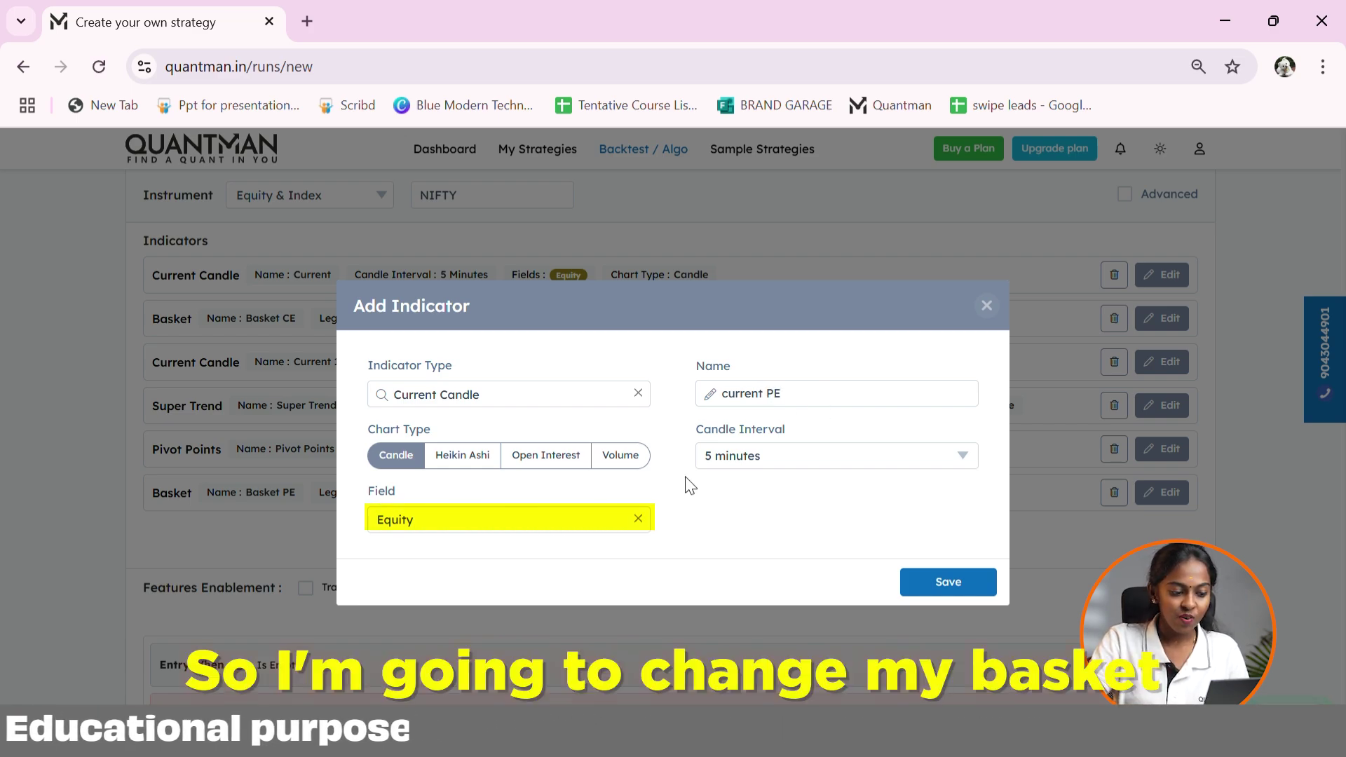
Set the "current PE" candle's field to Combined Premium Basket PE and save the indicator.
{"action": "key", "text": "BackSpace"}
{"action": "key", "text": "BackSpace"}
{"action": "key", "text": "BackSpace"}
{"action": "key", "text": "BackSpace"}
{"action": "key", "text": "BackSpace"}
{"action": "key", "text": "BackSpace"}
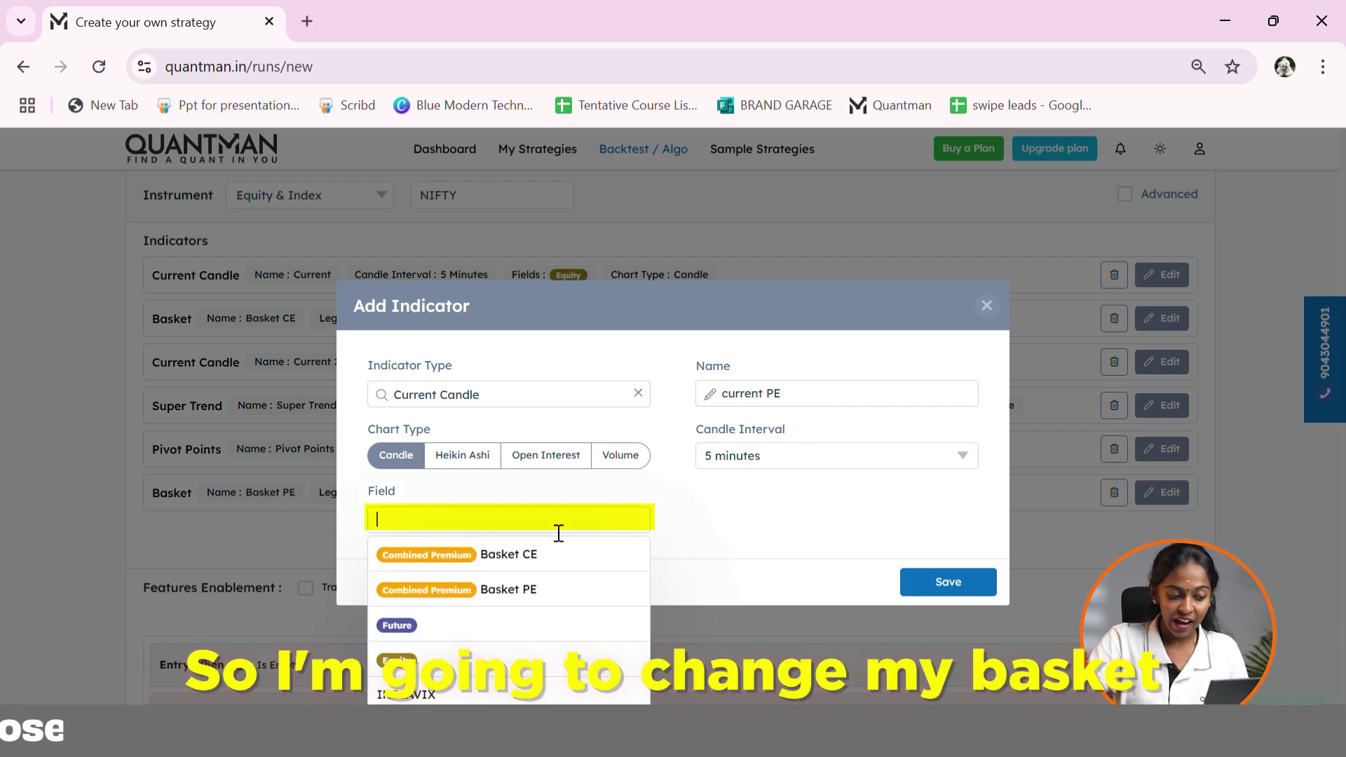
{"action": "key", "text": "Down"}
{"action": "key", "text": "Return"}
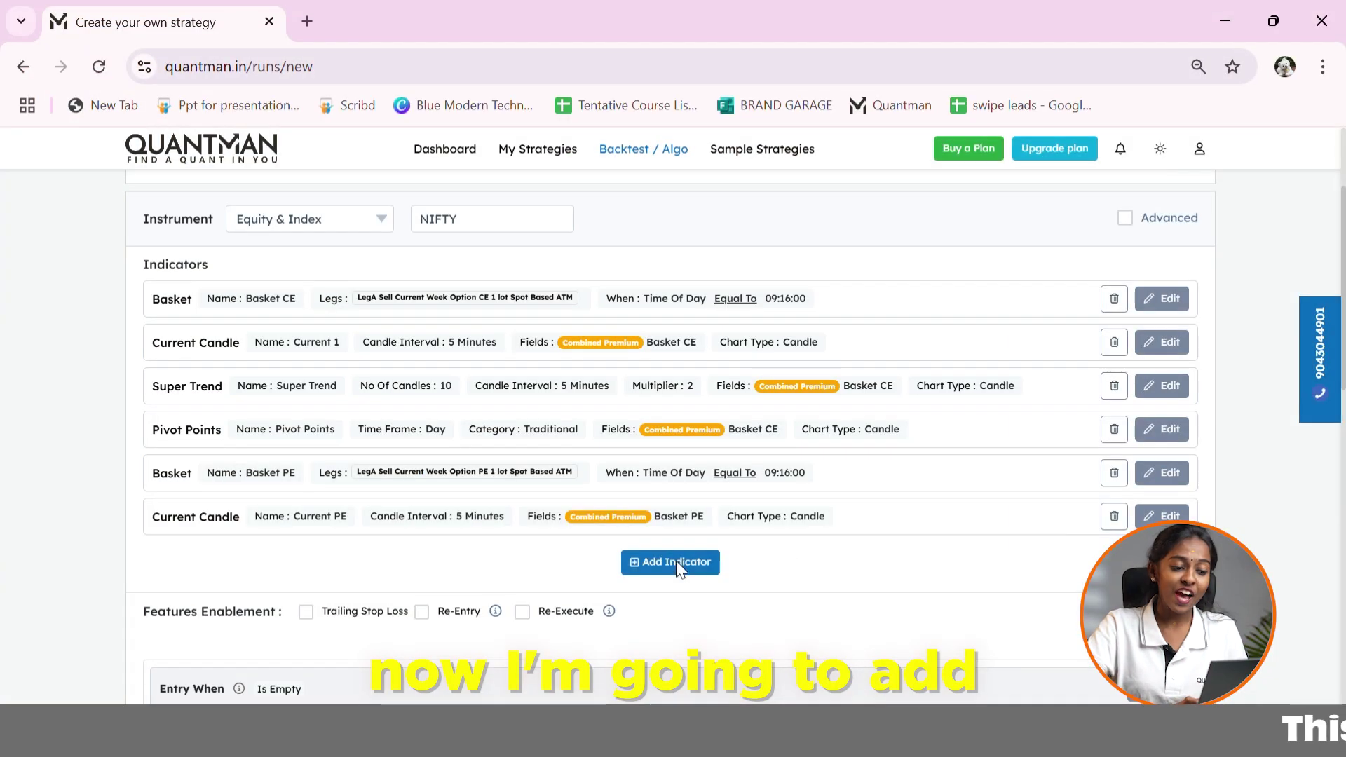
Create a second Super Trend indicator and name it "superTrend PE".
{"action": "left_click", "coordinate": [672, 559]}
{"action": "left_click", "coordinate": [605, 406]}
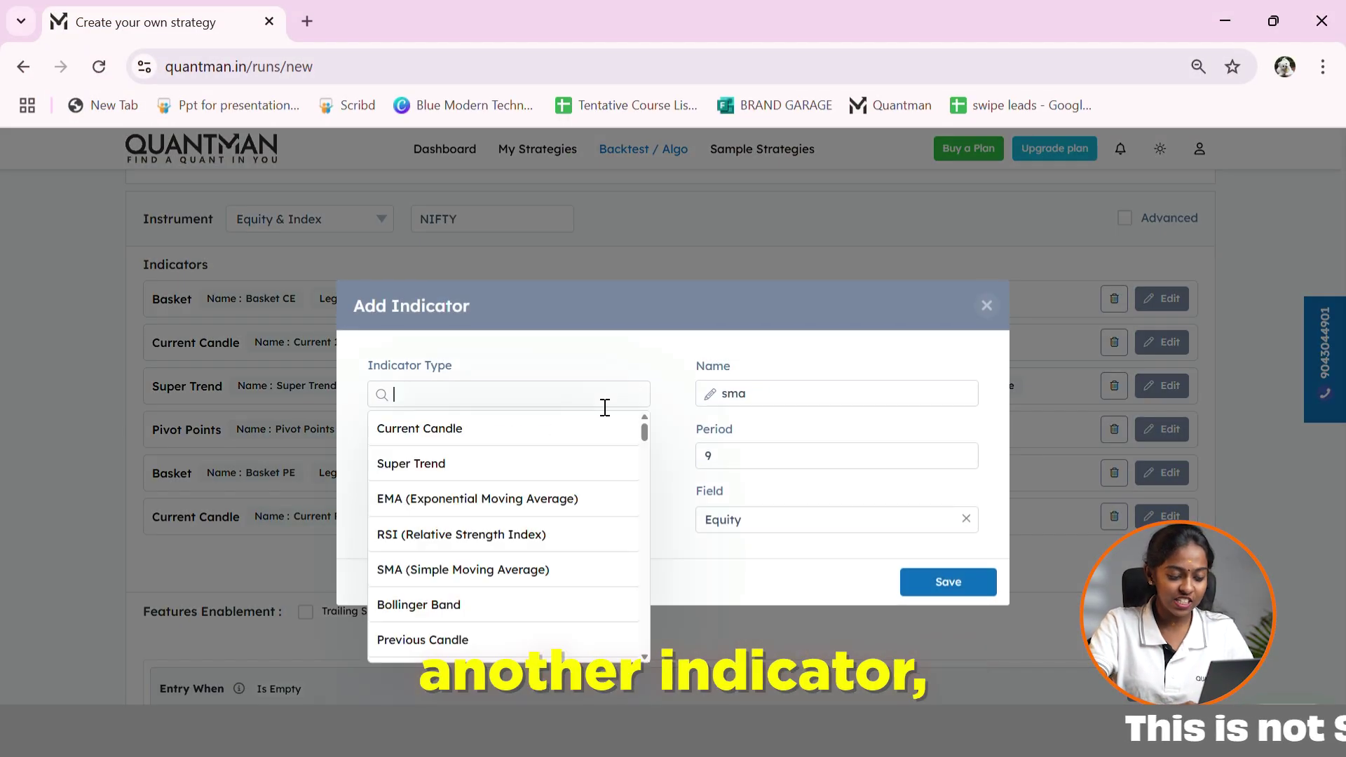
{"action": "type", "text": "su"}
{"action": "key", "text": "Return"}
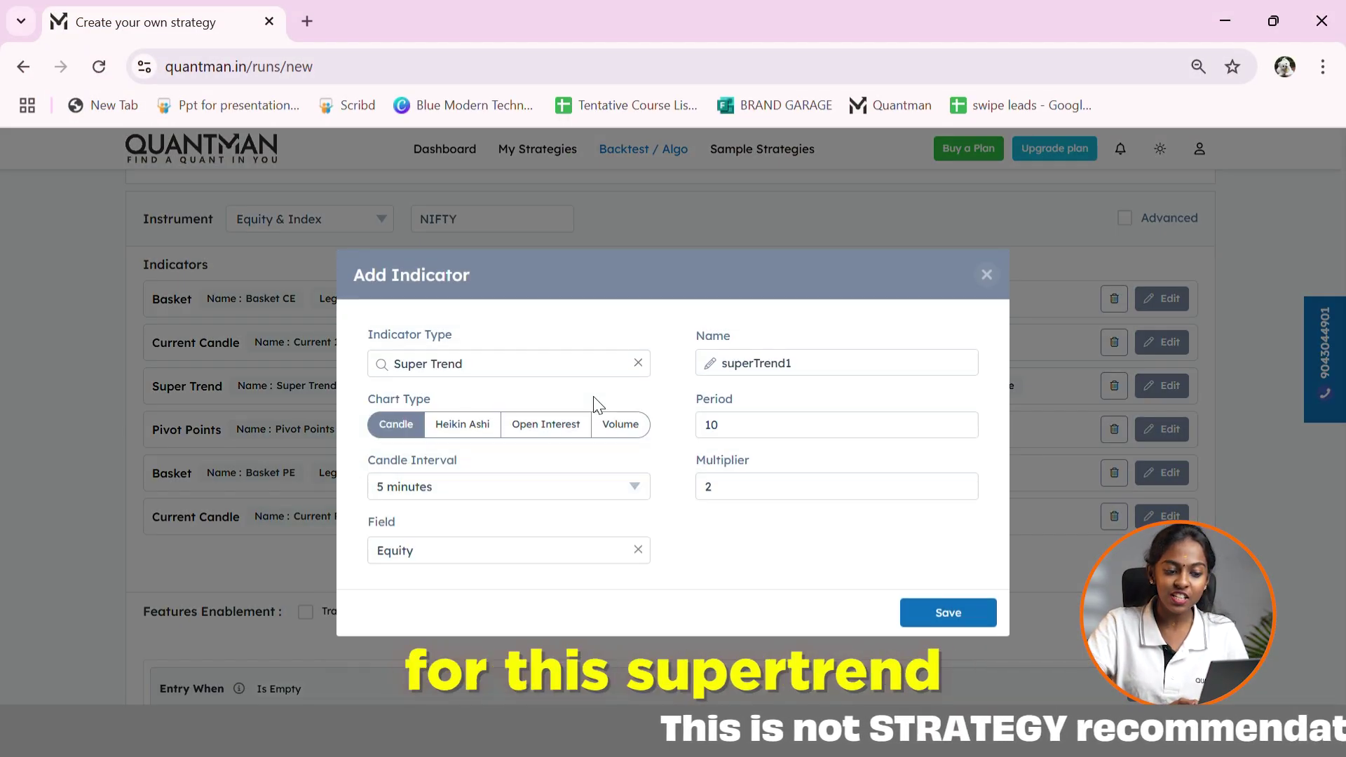
{"action": "left_click", "coordinate": [811, 381]}
{"action": "key", "text": "BackSpace"}
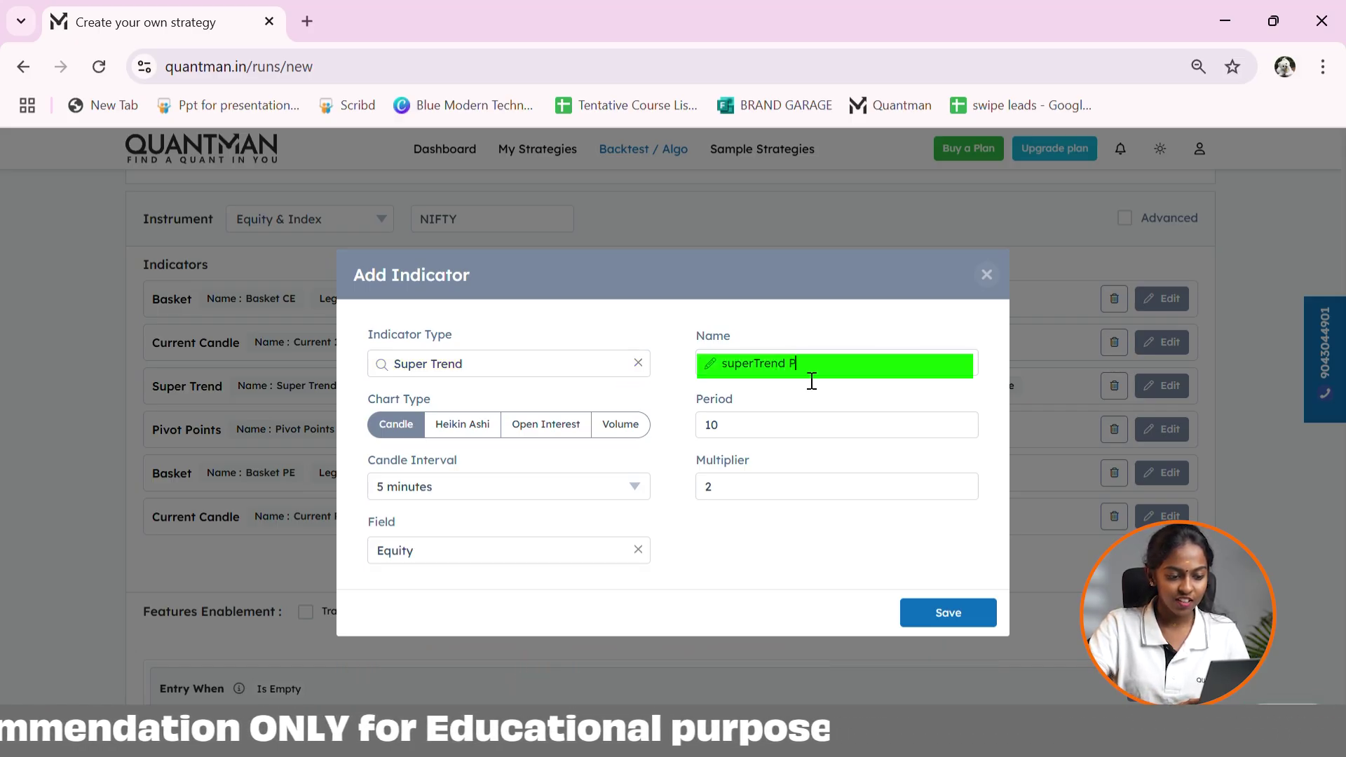
Set the "superTrend PE" indicator's field to Combined Premium Basket PE and save it.
{"action": "left_click", "coordinate": [531, 560]}
{"action": "key", "text": "Return"}
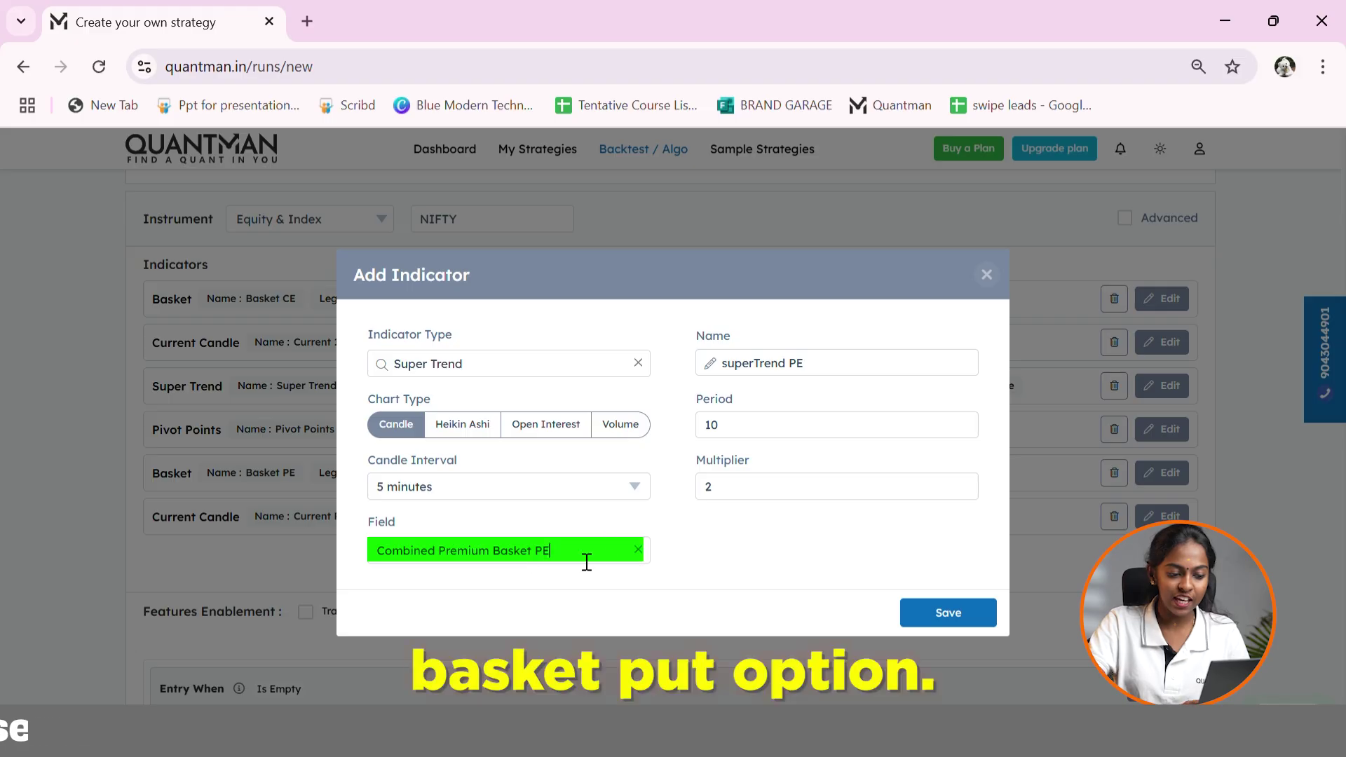
{"action": "left_click", "coordinate": [948, 613]}
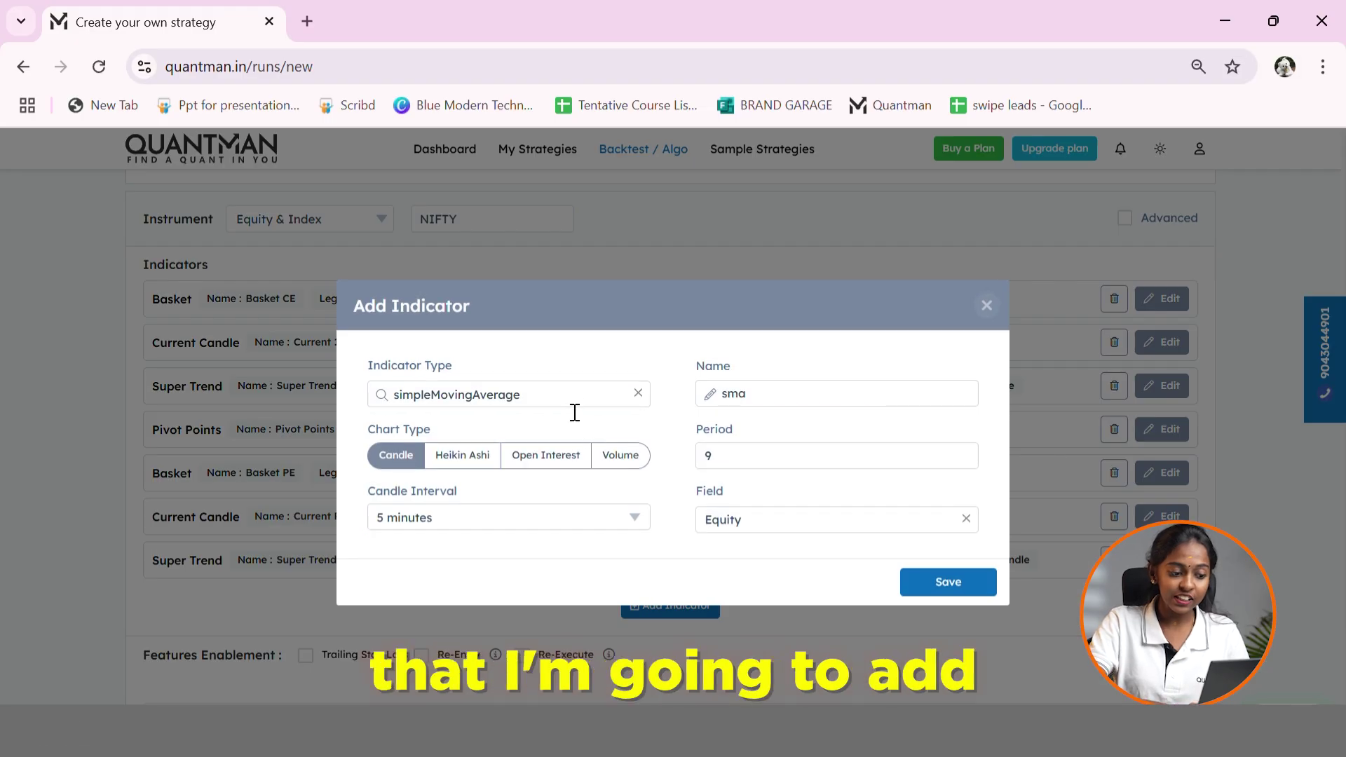
Create a second Pivot Points indicator and name it "pivotPoints PE".
{"action": "left_click", "coordinate": [574, 406]}
{"action": "type", "text": "pi"}
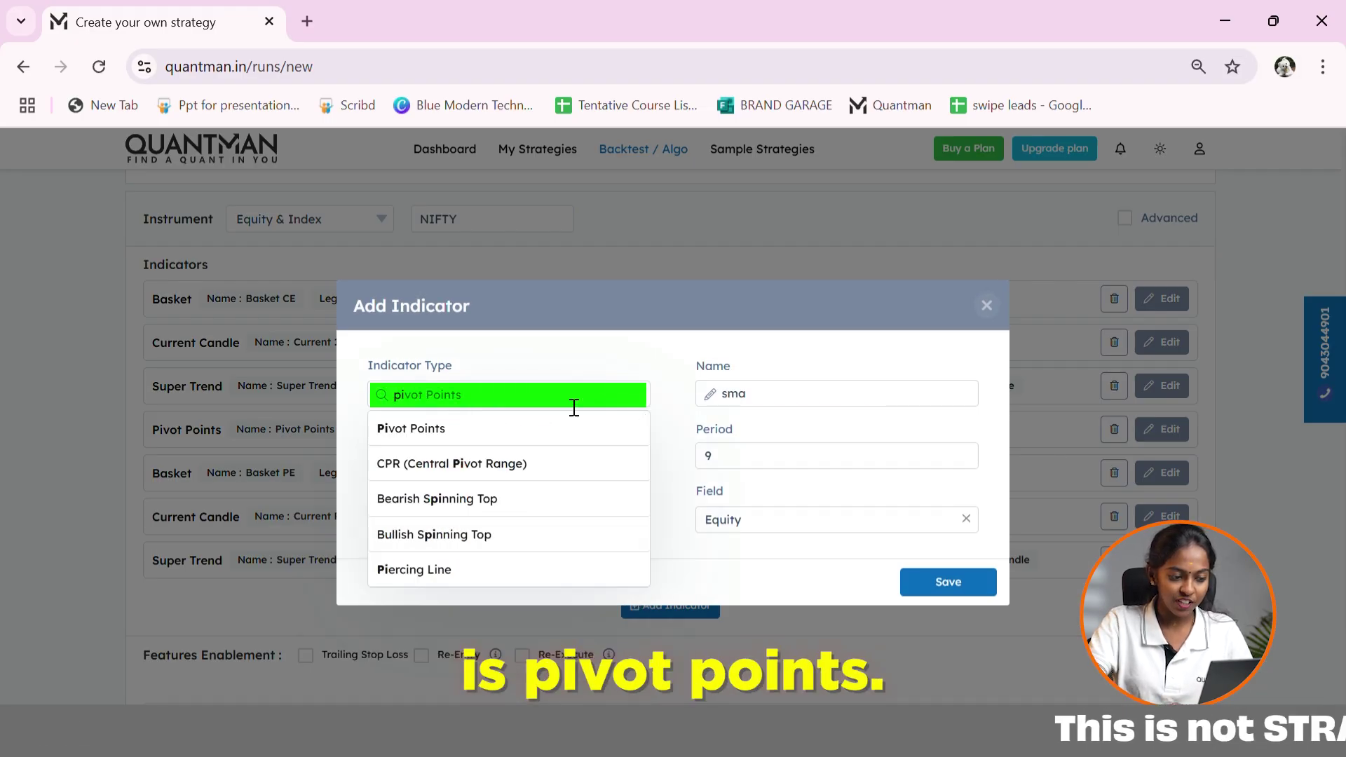
{"action": "key", "text": "Return"}
{"action": "left_click", "coordinate": [912, 398]}
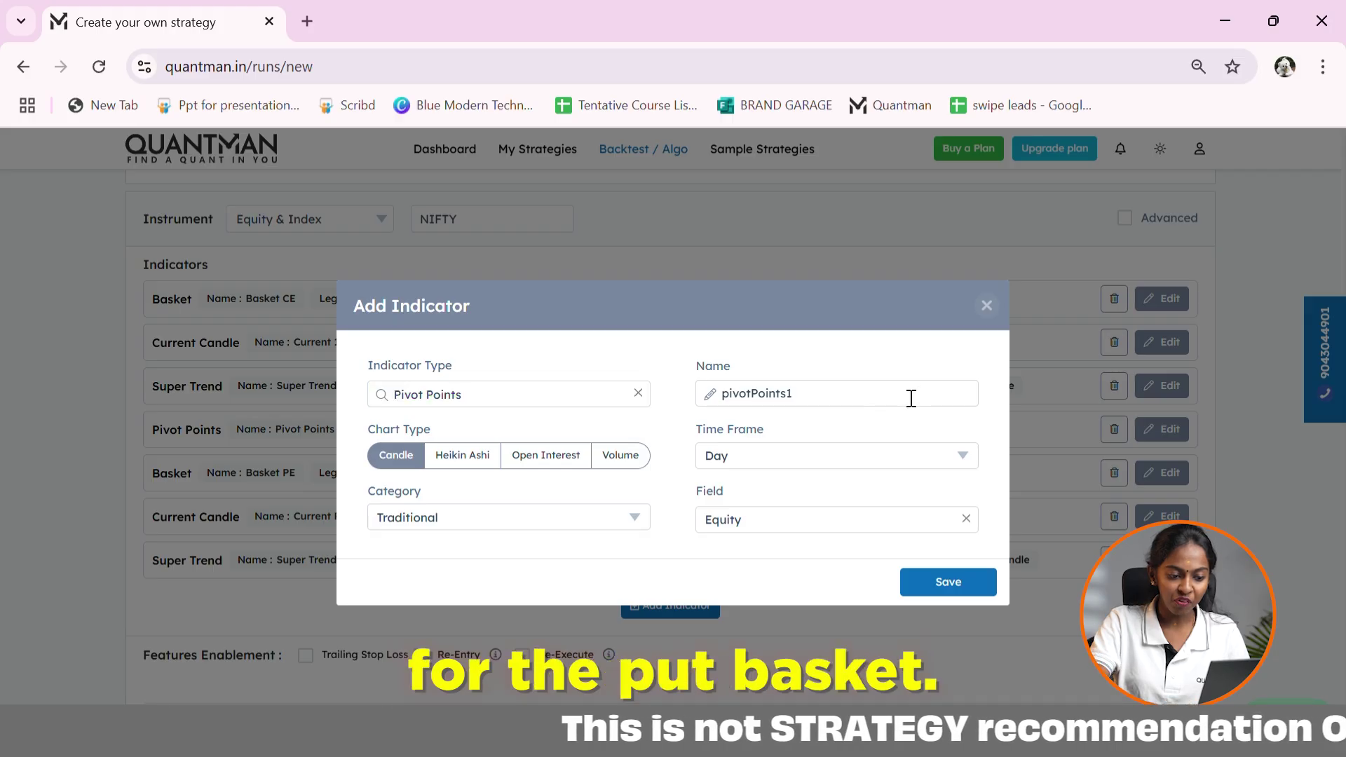
{"action": "key", "text": "BackSpace"}
{"action": "type", "text": "P"}
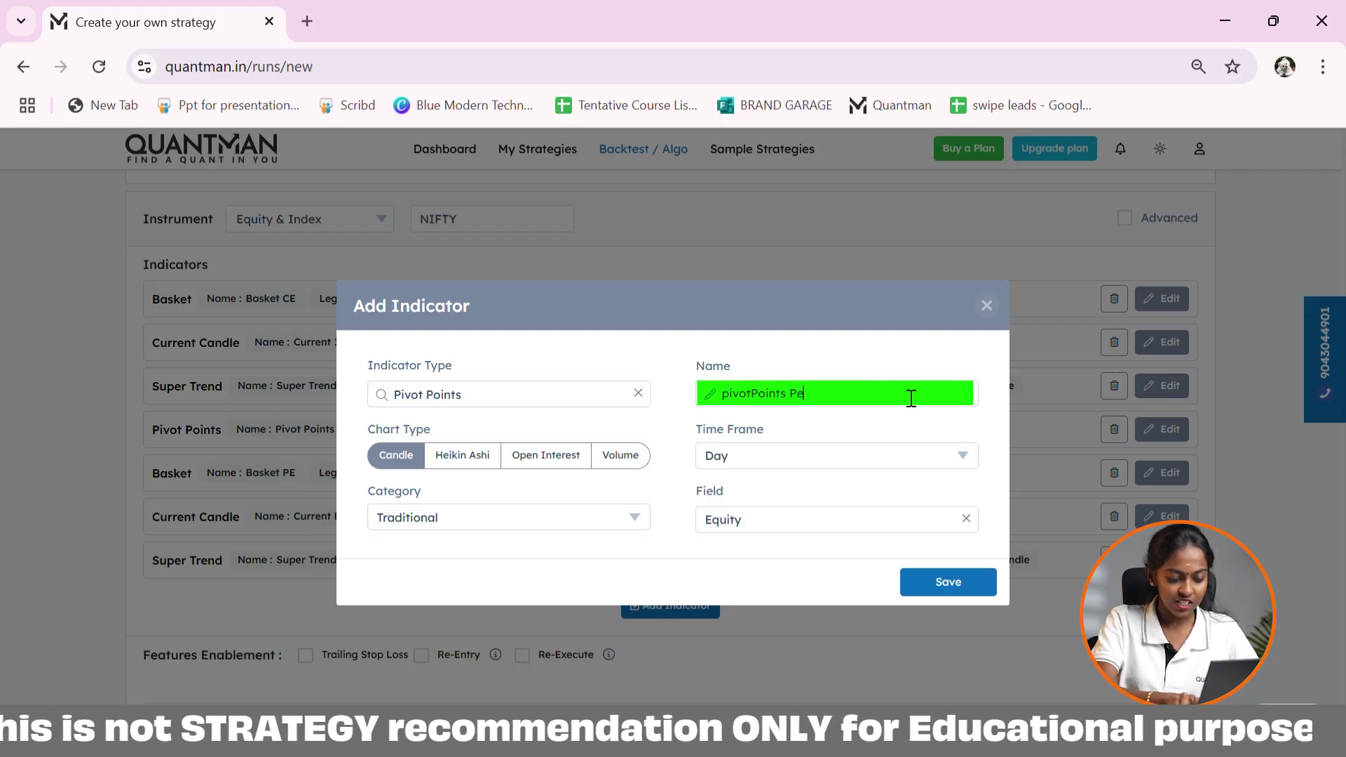
{"action": "type", "text": "E"}
Set the "pivotPoints PE" indicator's field to Combined Premium Basket PE and save it.
{"action": "left_click", "coordinate": [843, 522]}
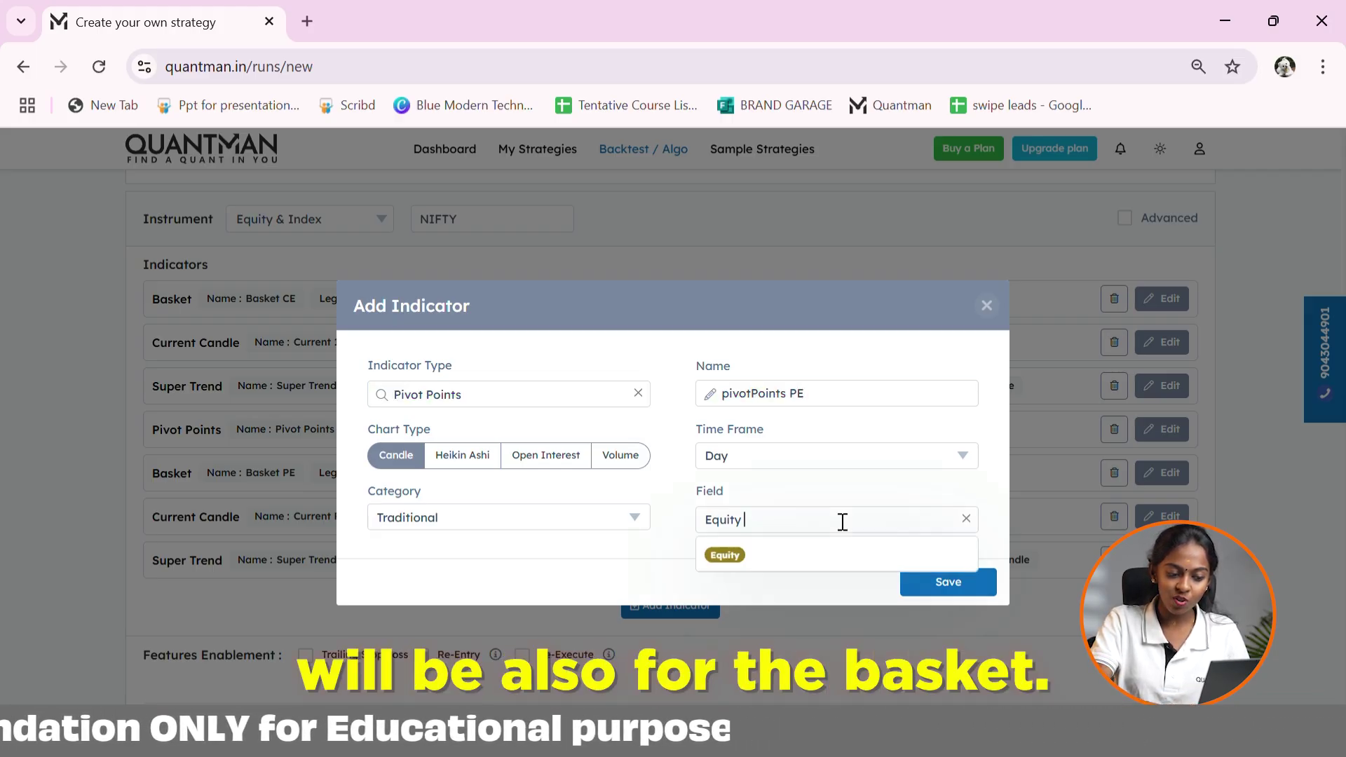
{"action": "key", "text": "Down"}
{"action": "key", "text": "Down"}
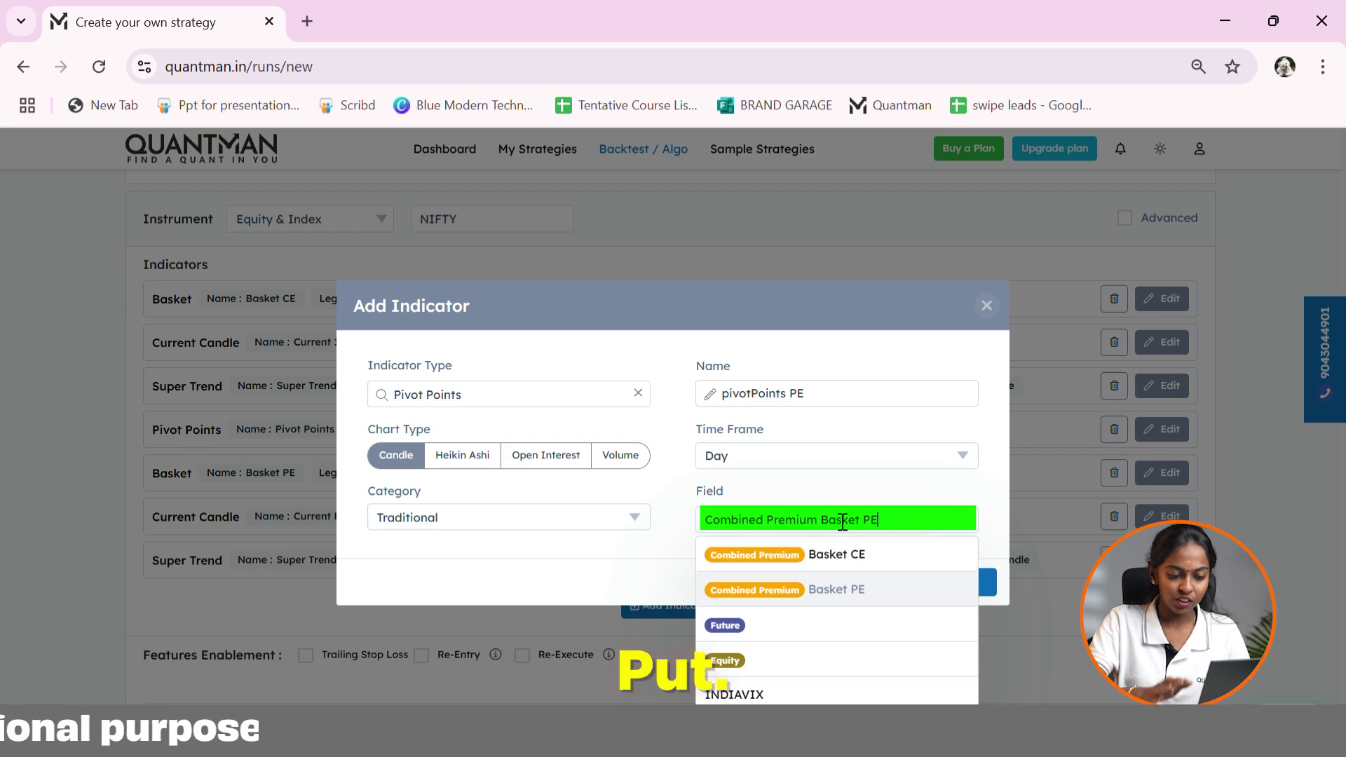
{"action": "key", "text": "Return"}
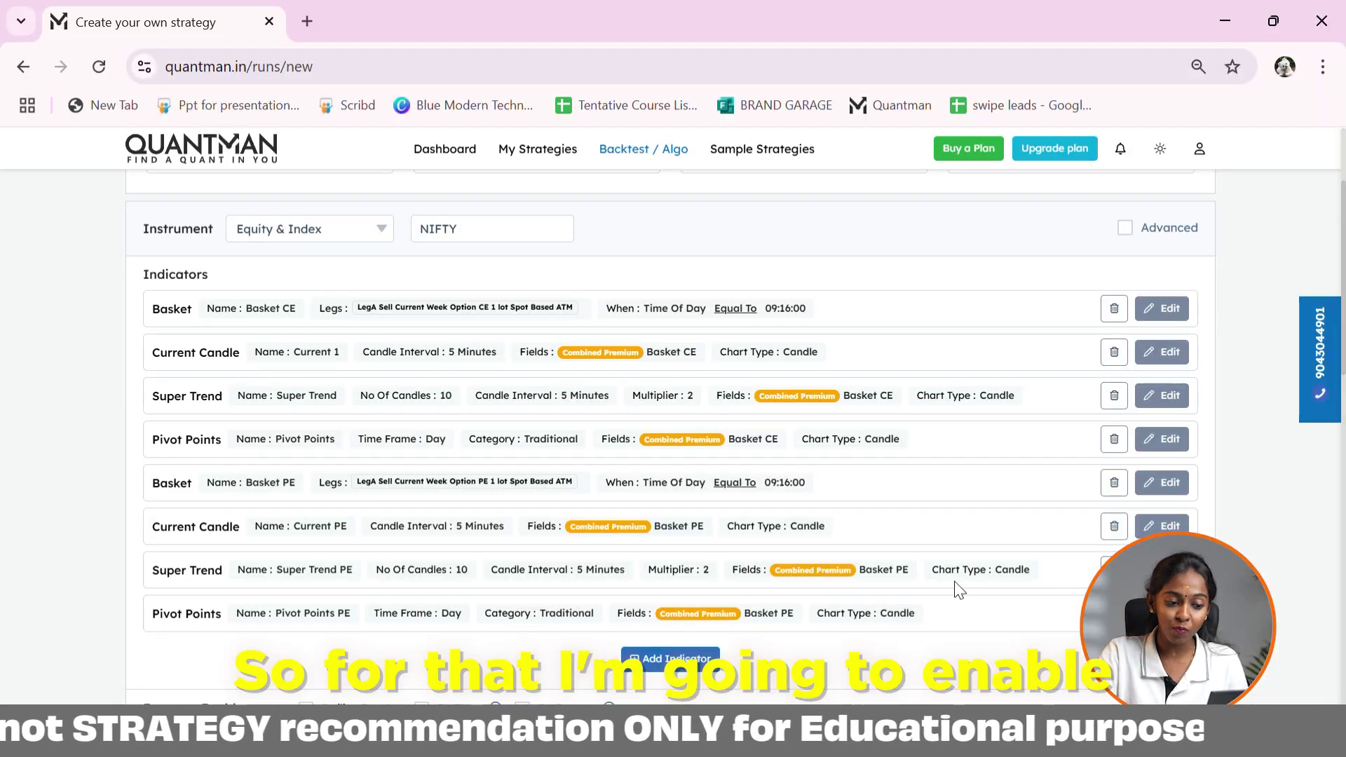
Enable the Advanced option and set Case 1's entry condition to Current 1 Close Is Below Super Trend.
{"action": "left_click", "coordinate": [1127, 230]}
{"action": "scroll", "coordinate": [957, 416], "scroll_direction": "down", "scroll_amount": 4}
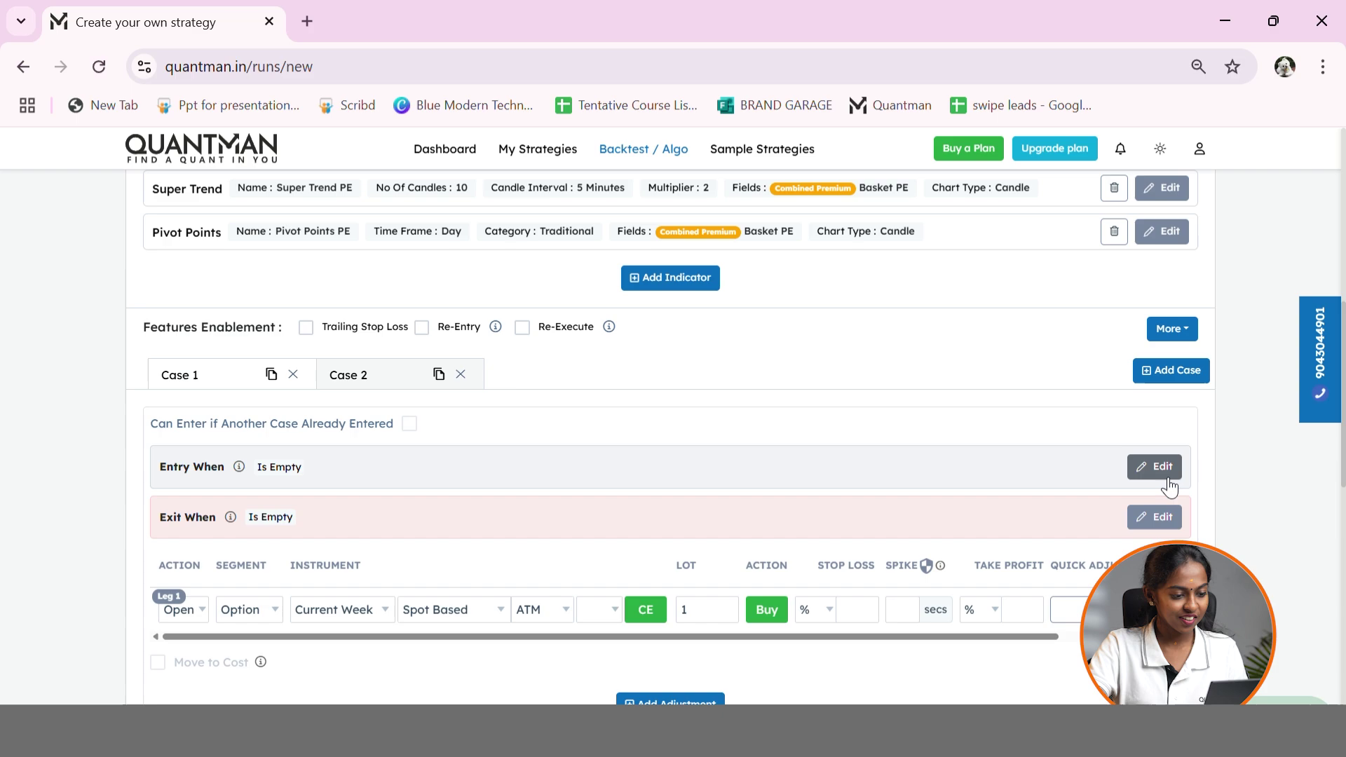
{"action": "left_click", "coordinate": [1156, 468]}
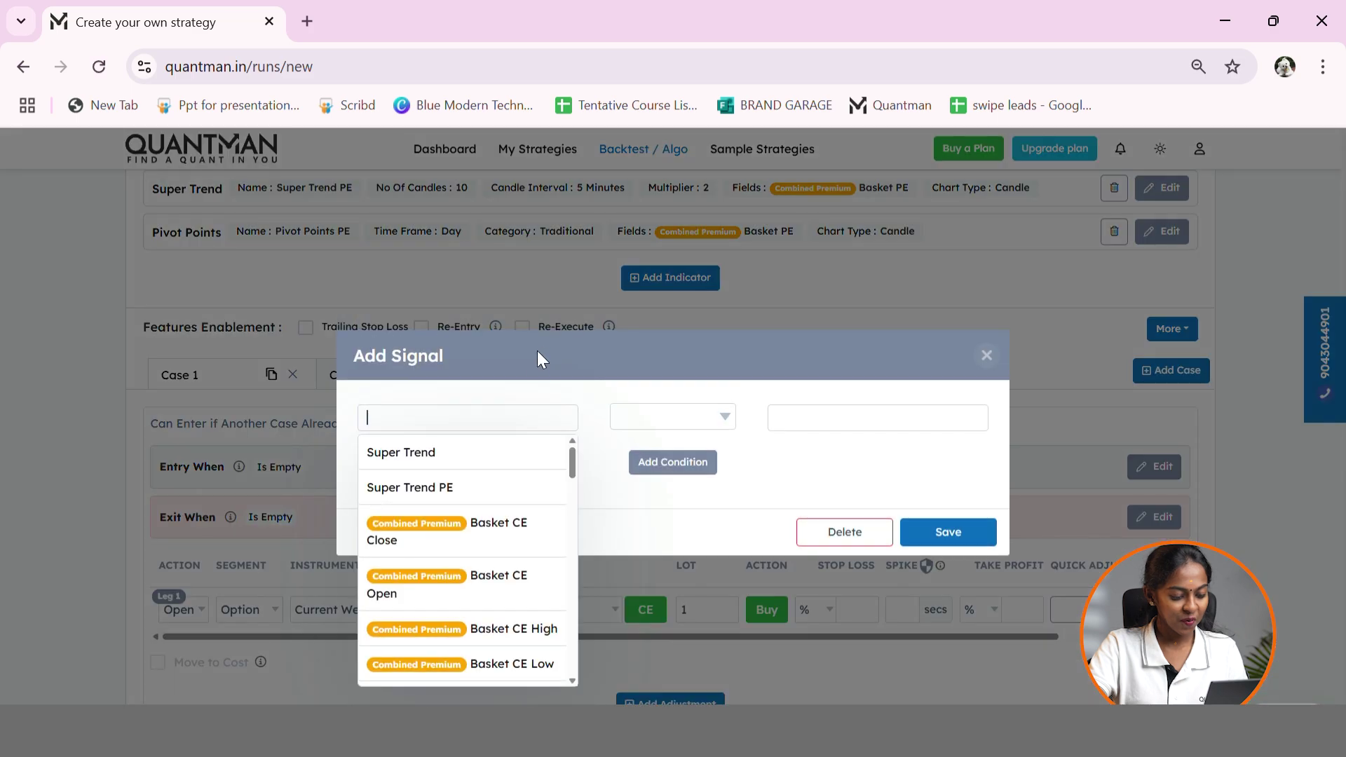
{"action": "type", "text": "c"}
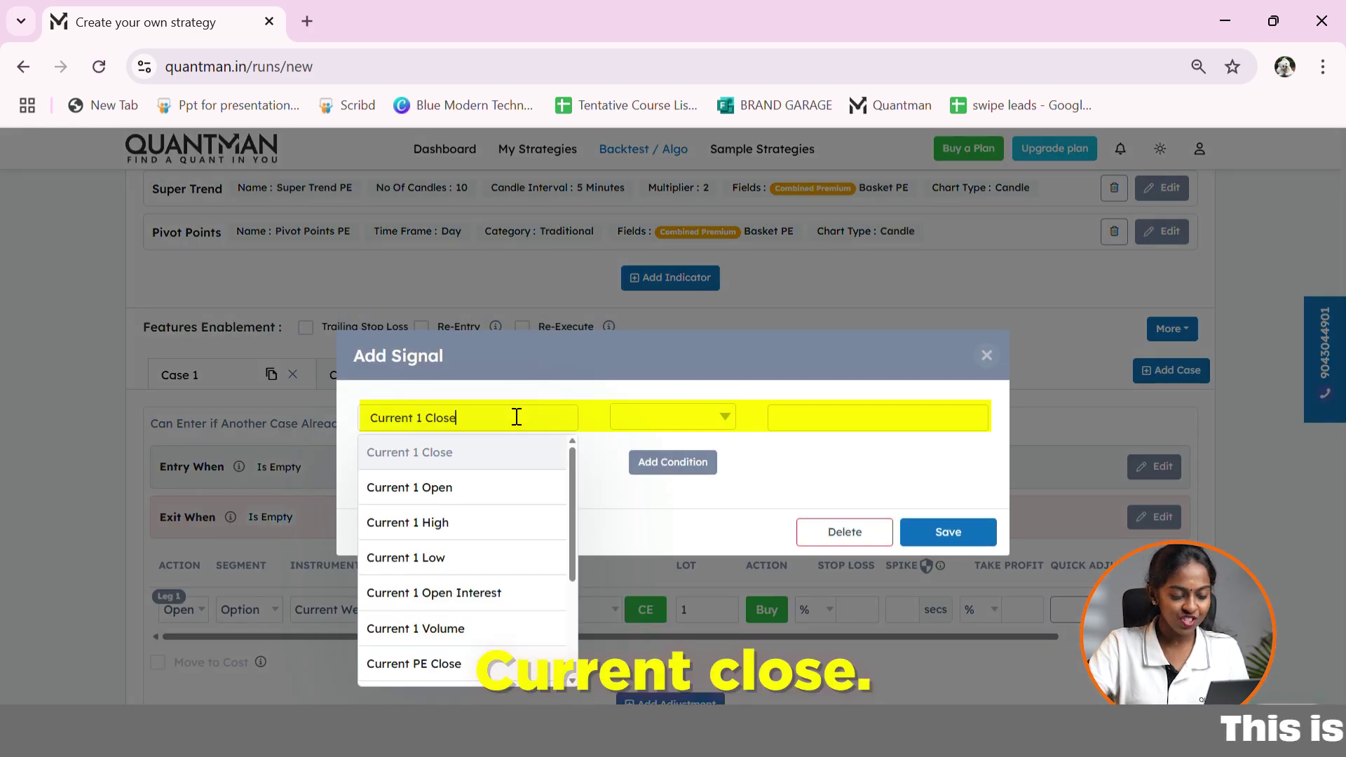
{"action": "key", "text": "Return"}
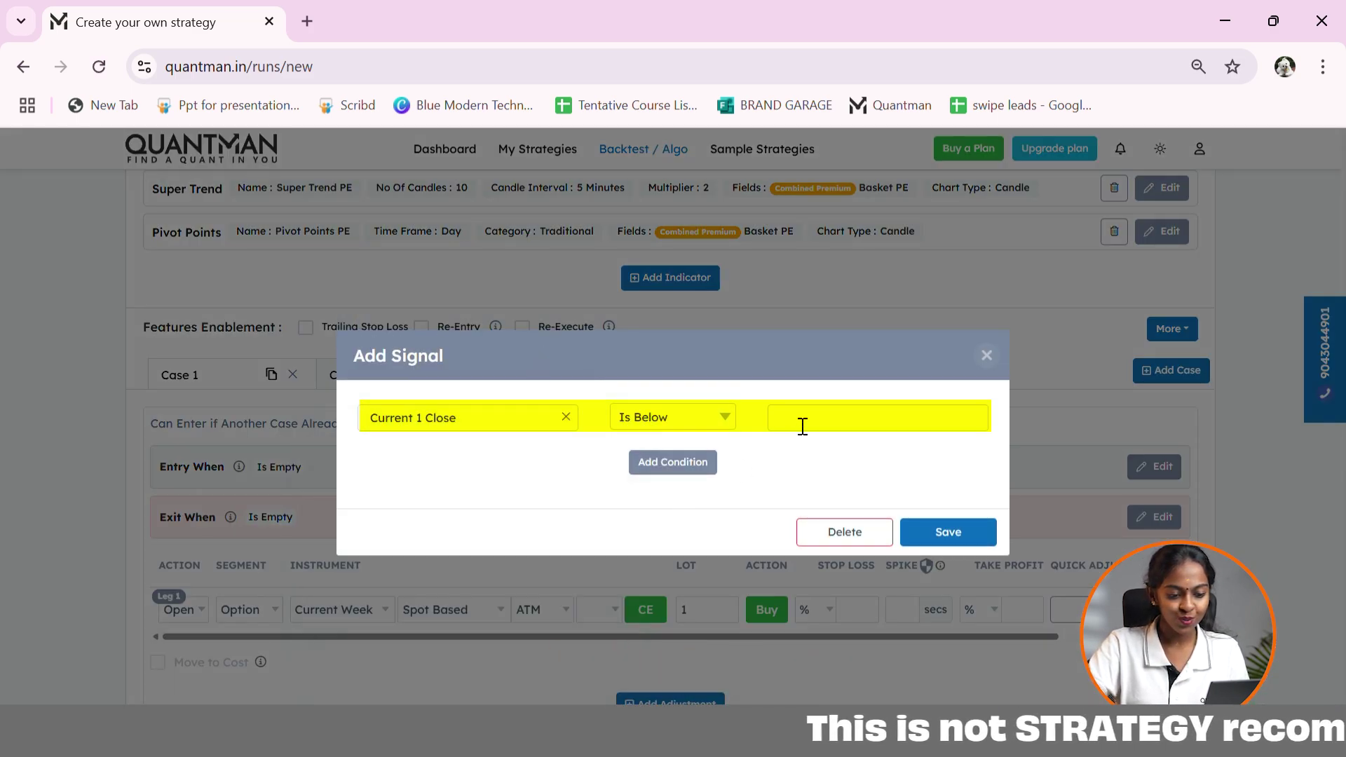
{"action": "left_click", "coordinate": [804, 420]}
{"action": "left_click", "coordinate": [811, 452]}
Add the AND condition Current 1 Close Is Below Pivot Points S 1 to Case 1's entry and save the signal.
{"action": "left_click", "coordinate": [703, 464]}
{"action": "left_click", "coordinate": [522, 460]}
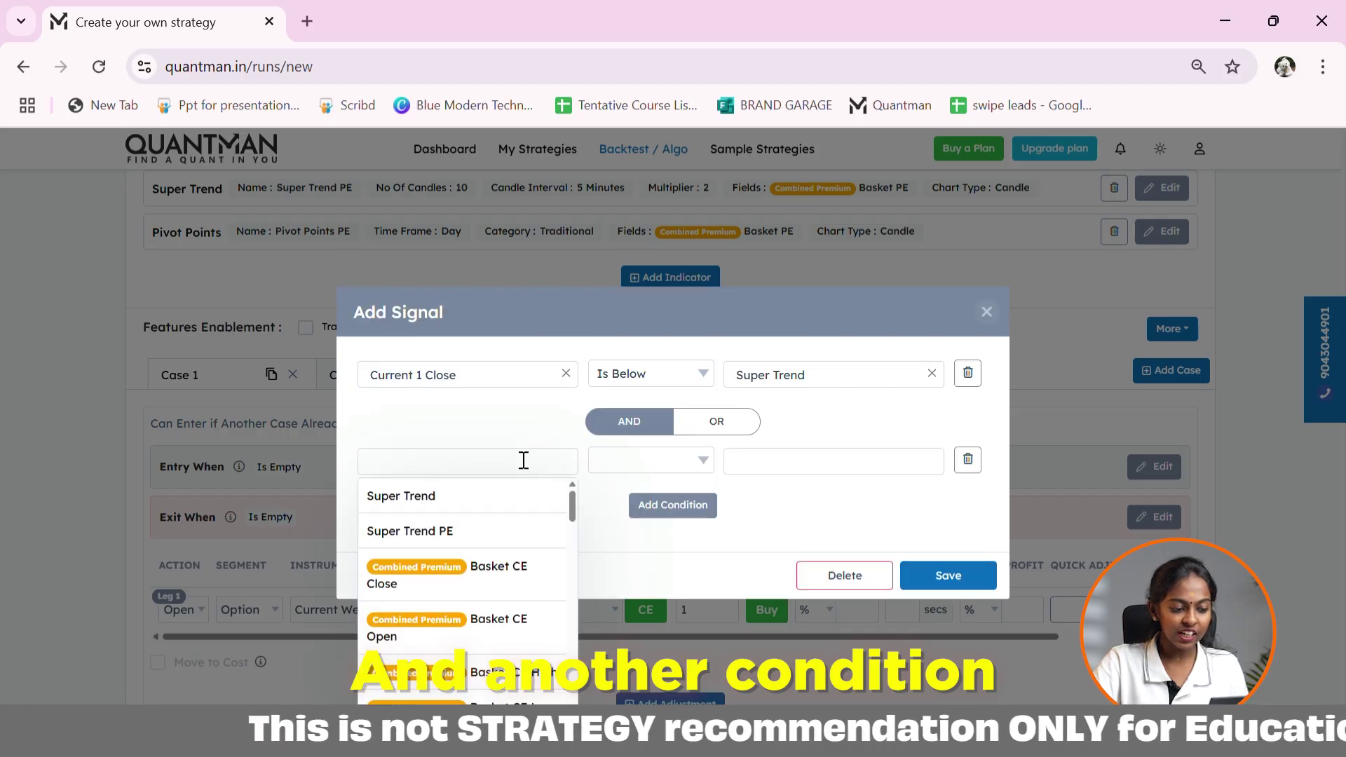
{"action": "type", "text": "ci"}
{"action": "key", "text": "BackSpace"}
{"action": "type", "text": "urrent 1 Close"}
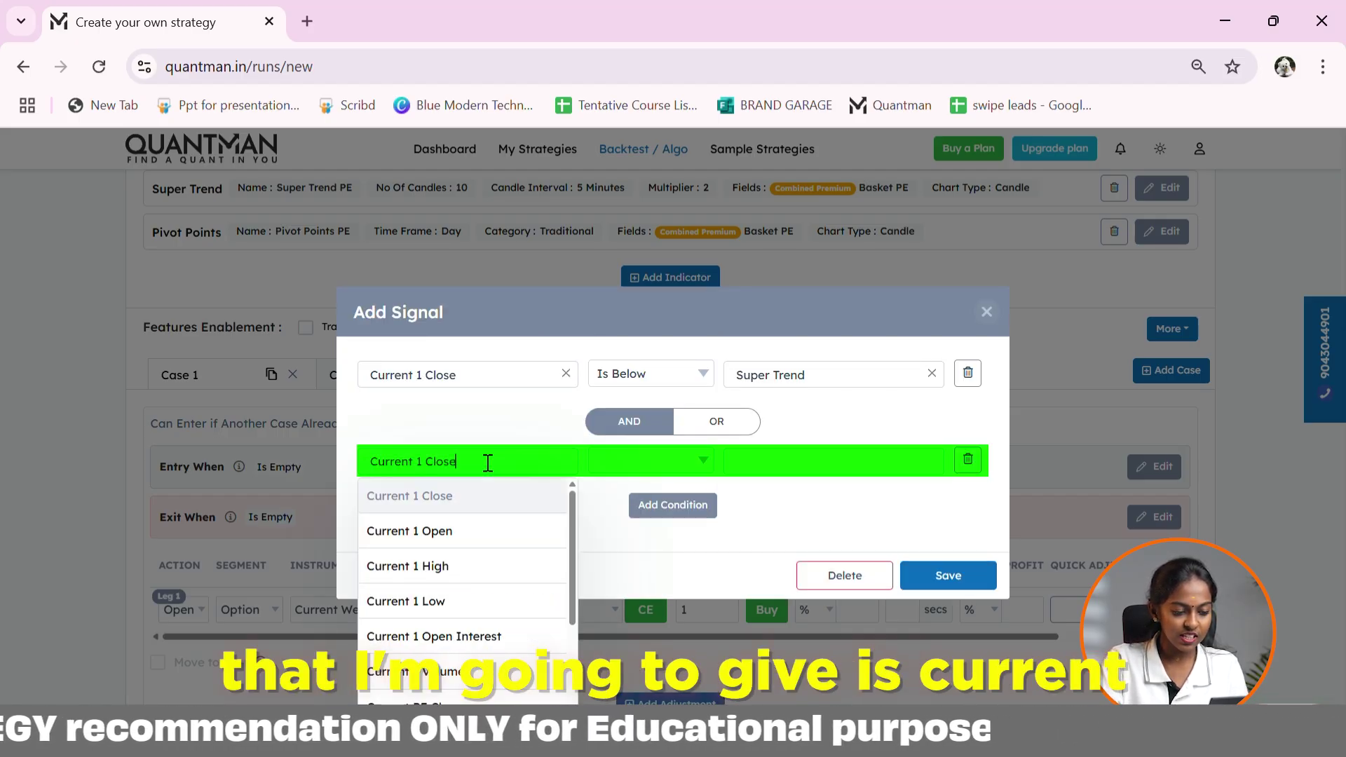
{"action": "left_click", "coordinate": [456, 494]}
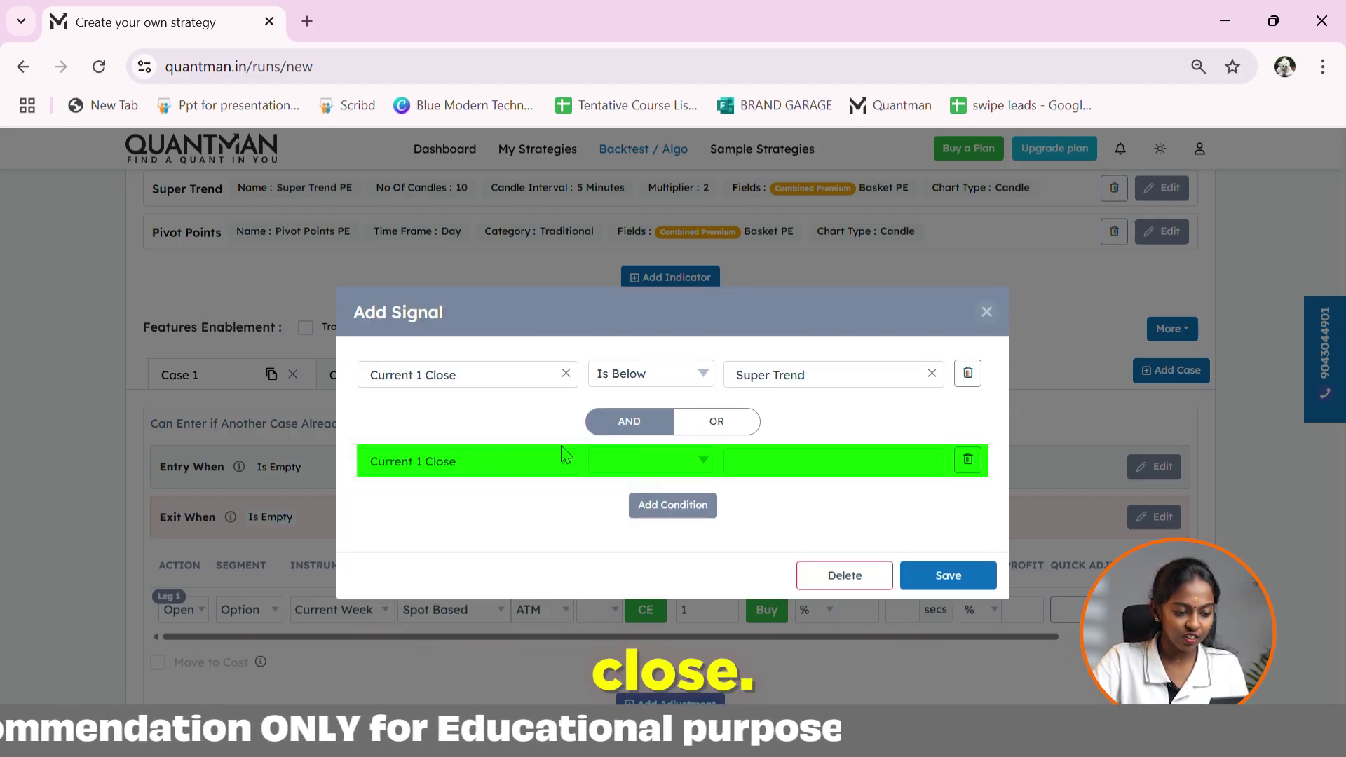
{"action": "left_click", "coordinate": [793, 459]}
{"action": "type", "text": "piv"}
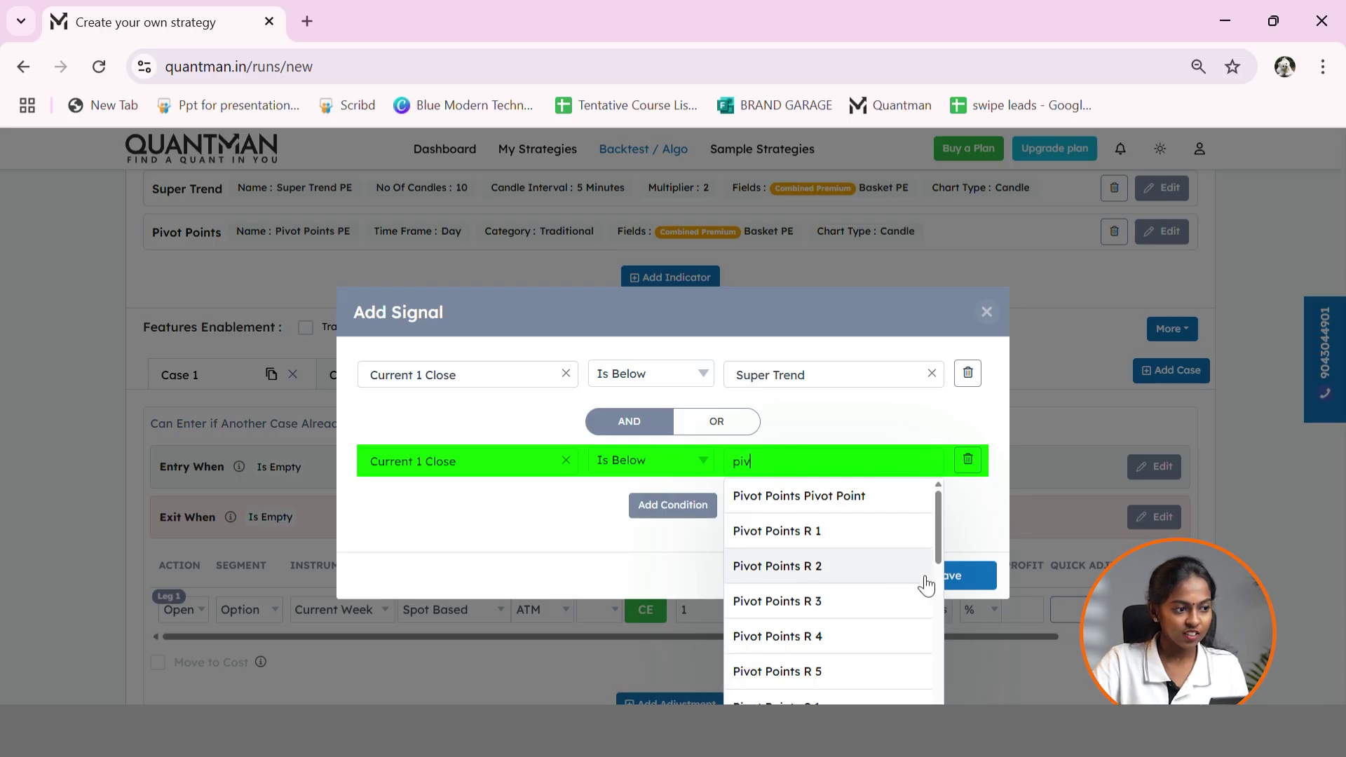
{"action": "scroll", "coordinate": [911, 602], "scroll_direction": "down", "scroll_amount": 2}
{"action": "left_click", "coordinate": [851, 558]}
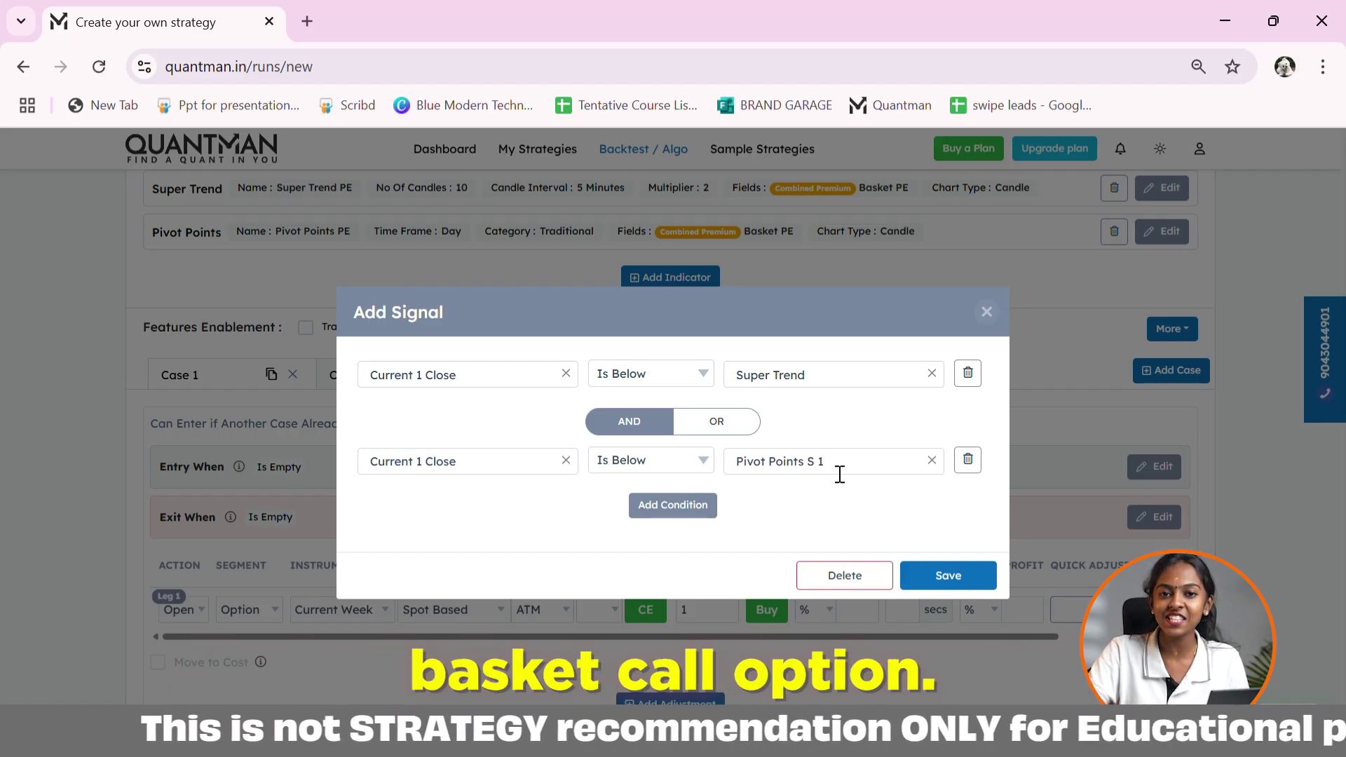
{"action": "left_click", "coordinate": [985, 578]}
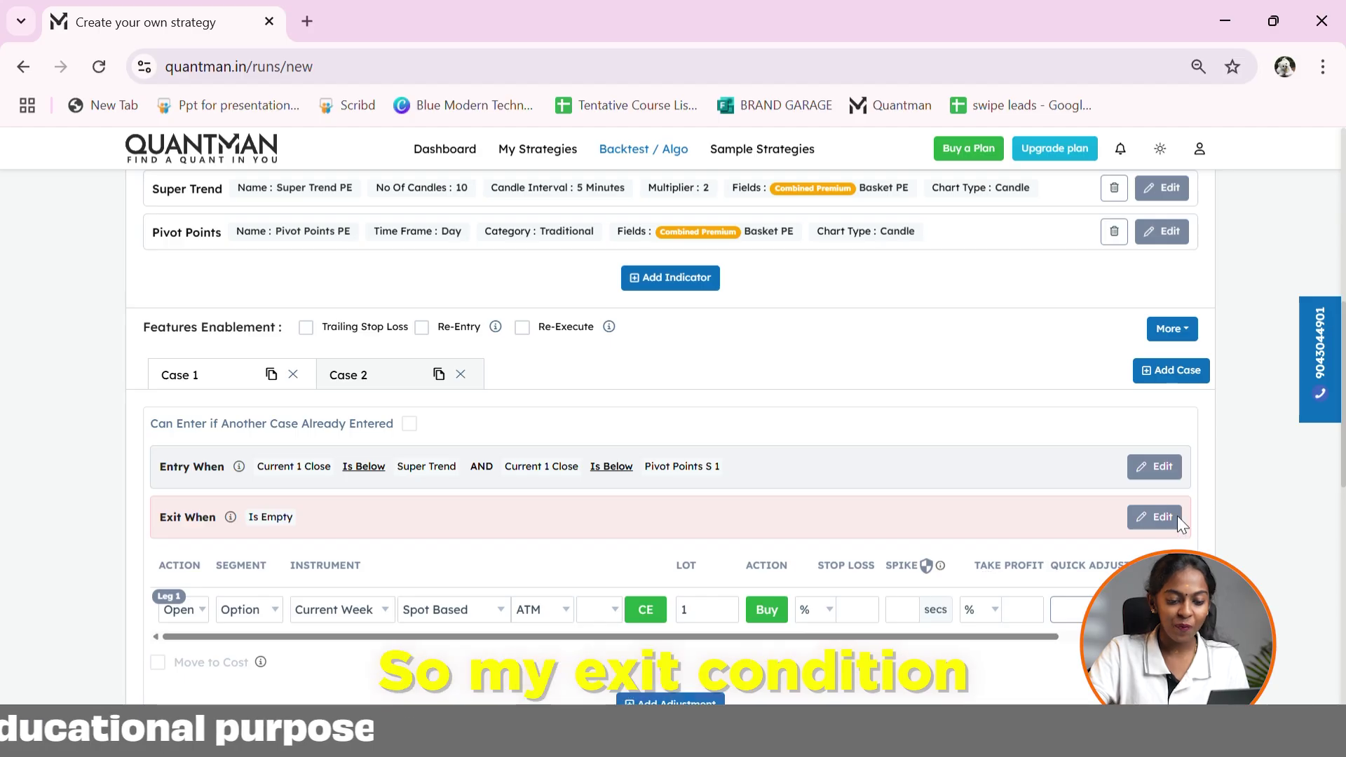
Set Case 1's exit condition to Current 1 Close Crosses Above Super Trend.
{"action": "left_click", "coordinate": [1157, 517]}
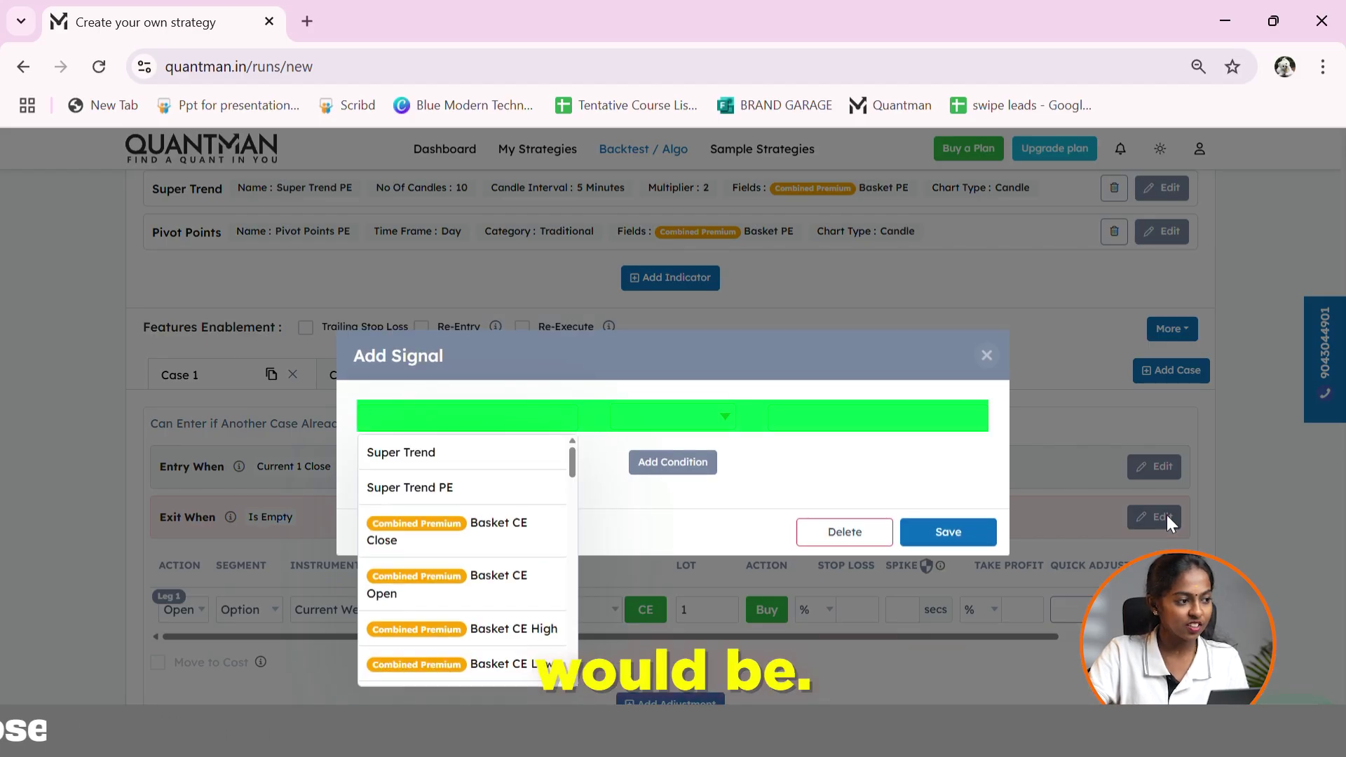
{"action": "type", "text": "cu"}
{"action": "key", "text": "Return"}
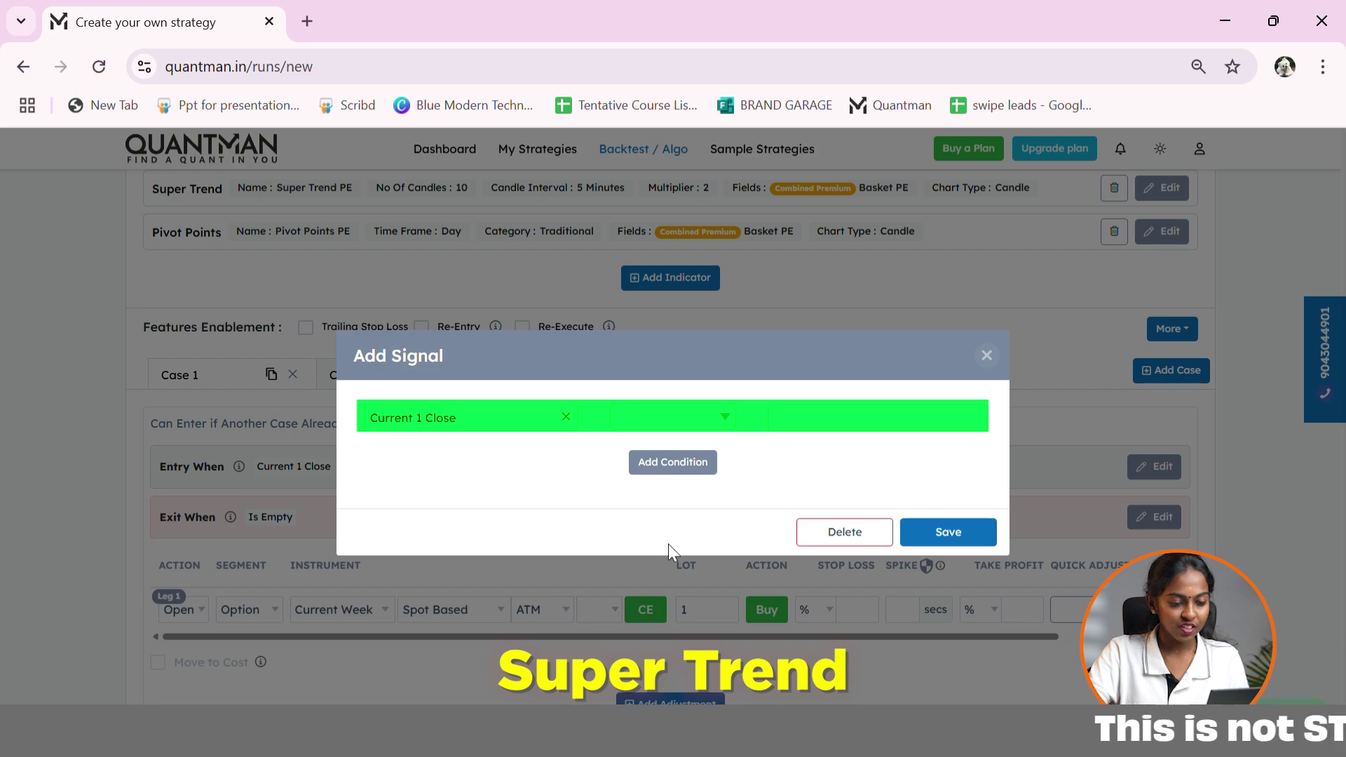
{"action": "key", "text": "Down"}
{"action": "key", "text": "Return"}
{"action": "left_click", "coordinate": [811, 421]}
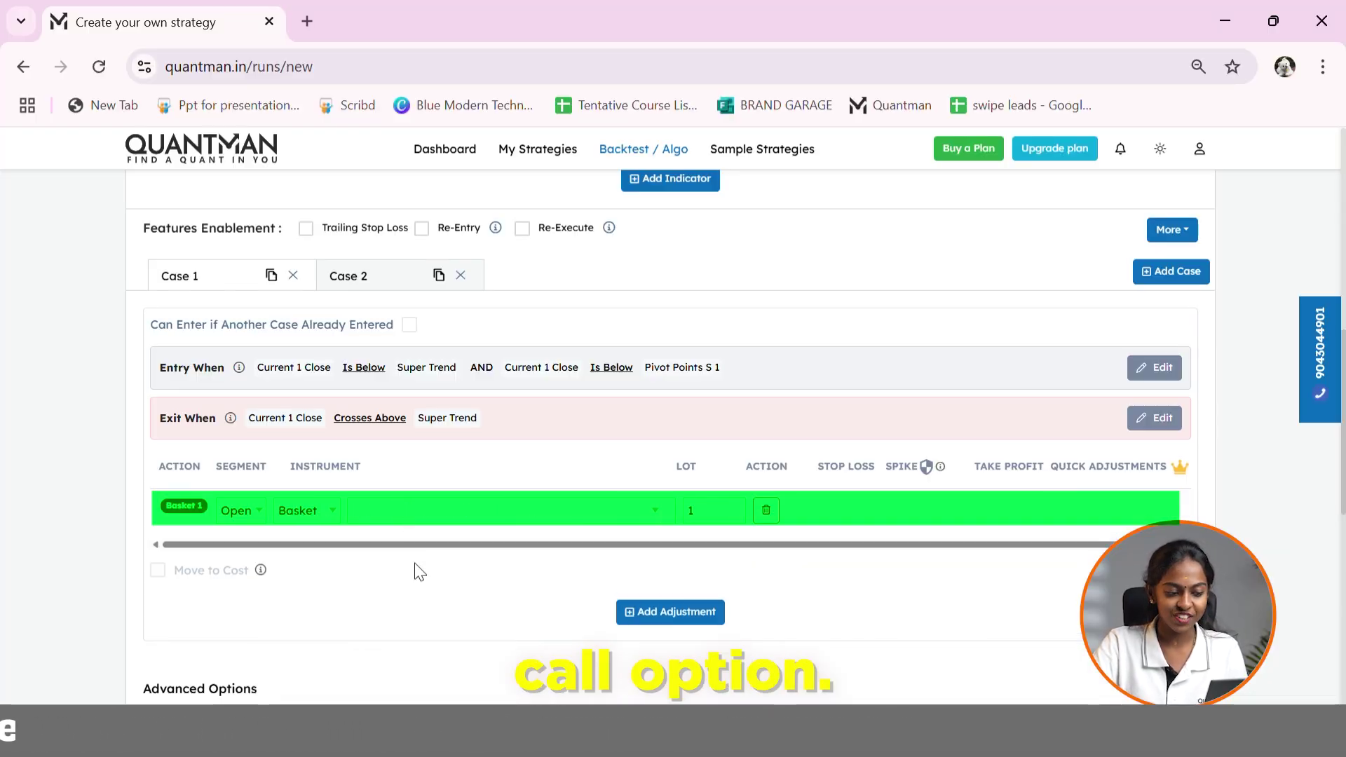
Review Case 1's entry conditions against the CE basket's current candle and pivot point indicator settings.
{"action": "scroll", "coordinate": [420, 572], "scroll_direction": "up", "scroll_amount": 2}
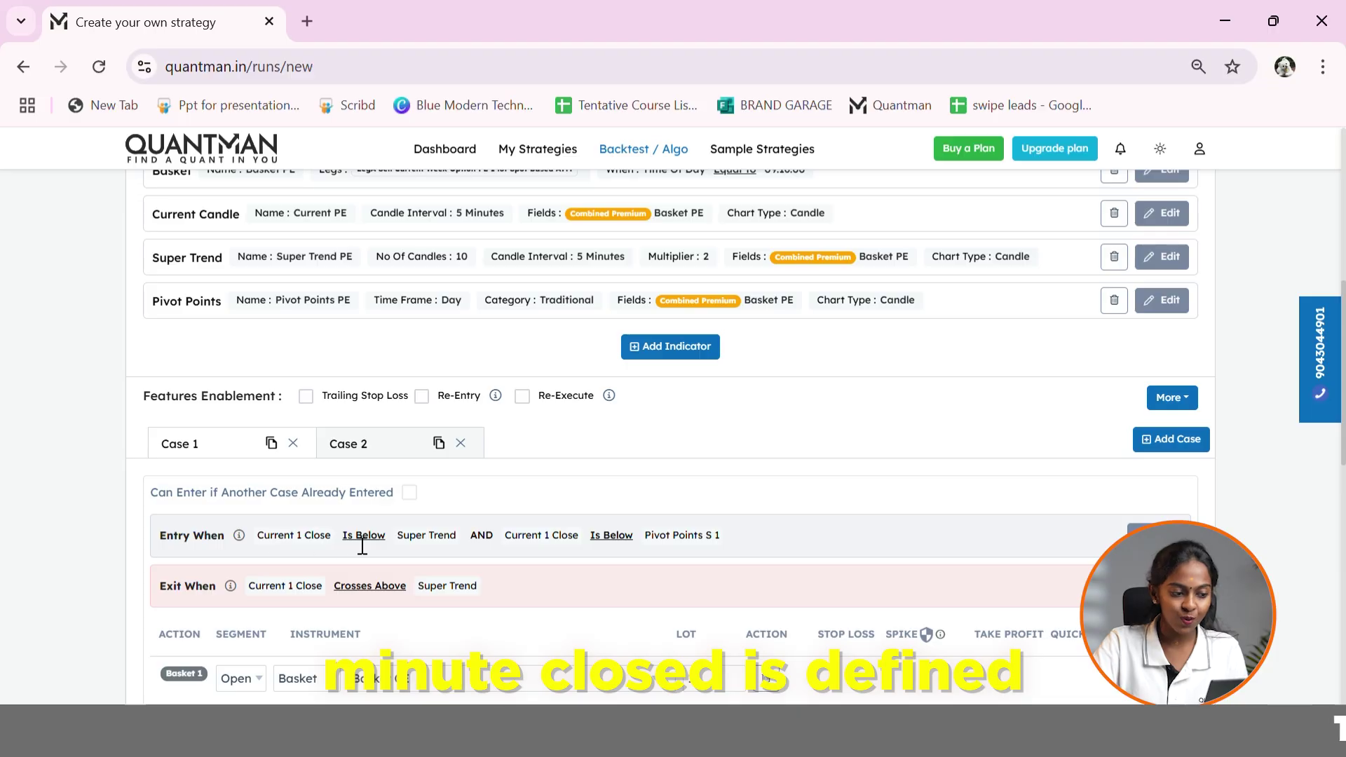
{"action": "scroll", "coordinate": [365, 546], "scroll_direction": "up", "scroll_amount": 3}
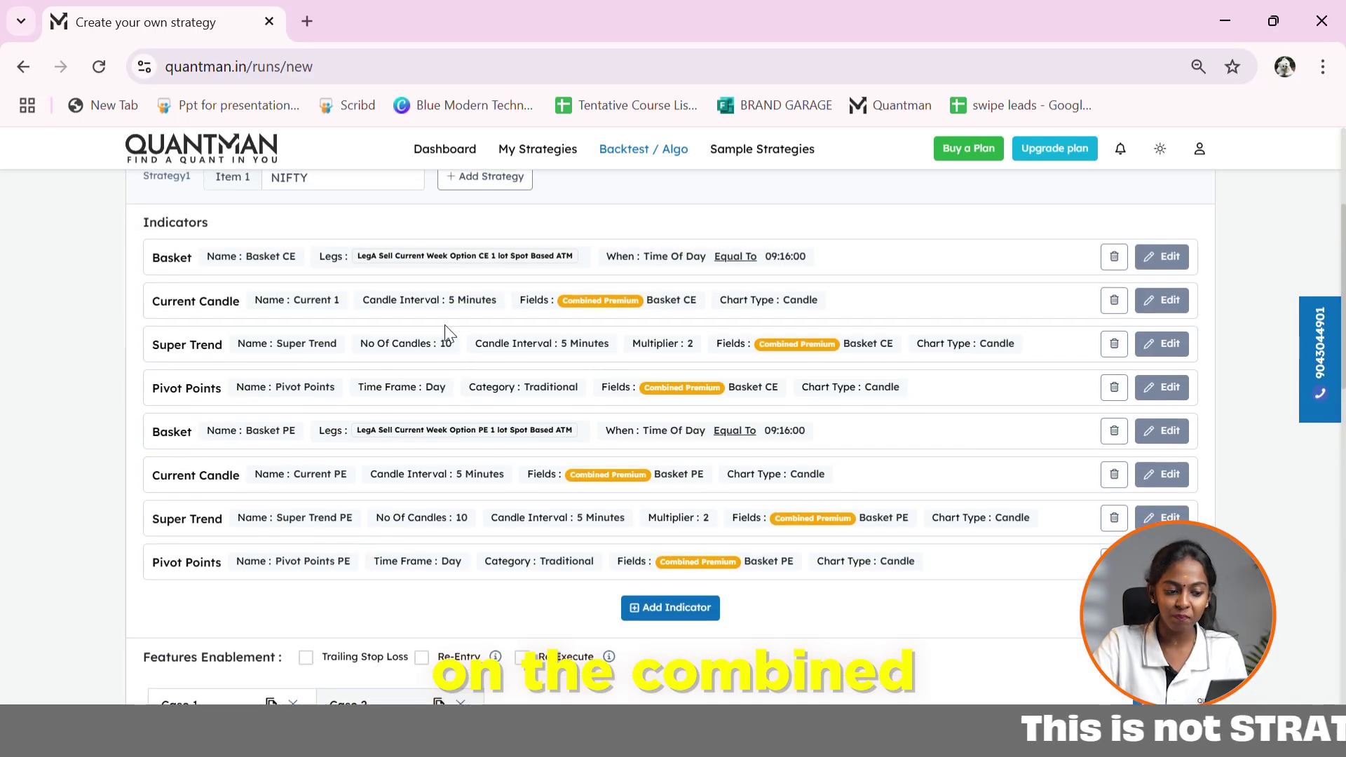
{"action": "scroll", "coordinate": [709, 316], "scroll_direction": "down", "scroll_amount": 4}
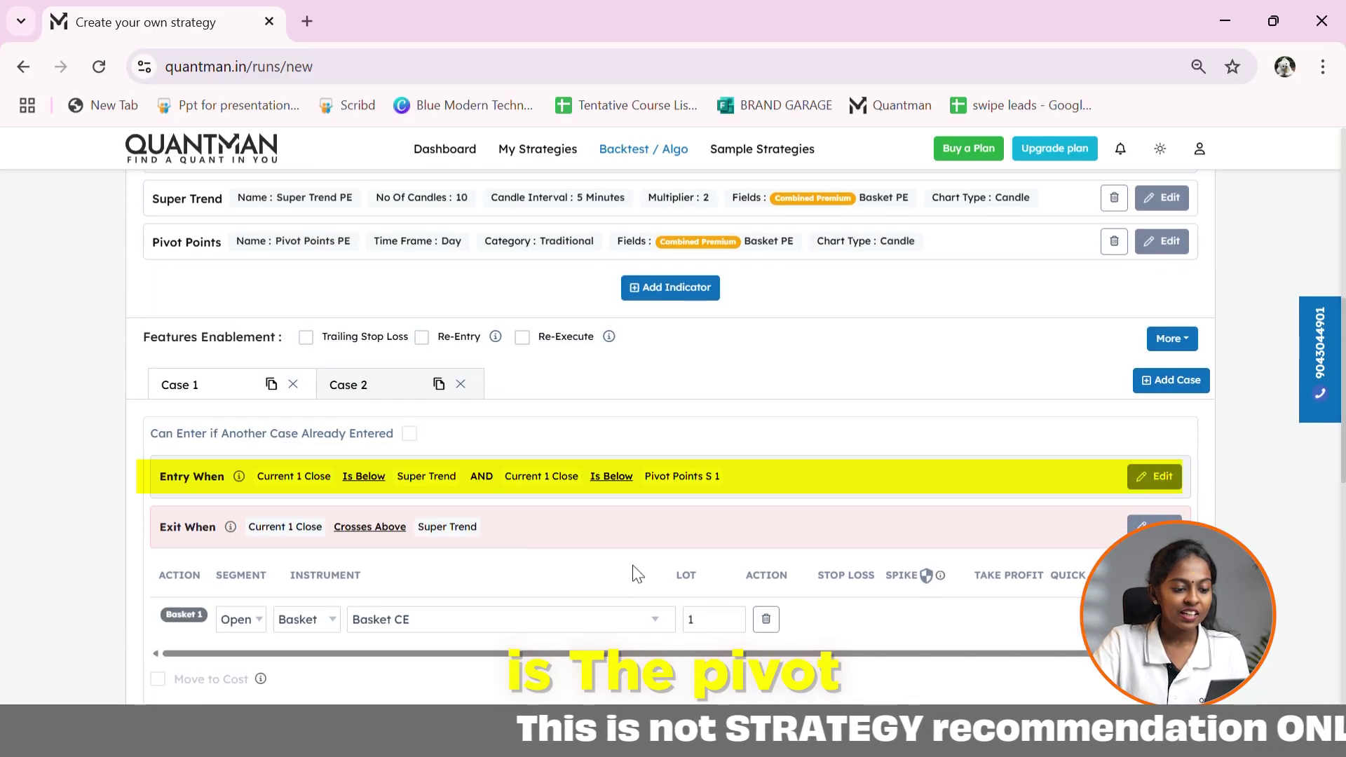
{"action": "scroll", "coordinate": [729, 473], "scroll_direction": "up", "scroll_amount": 4}
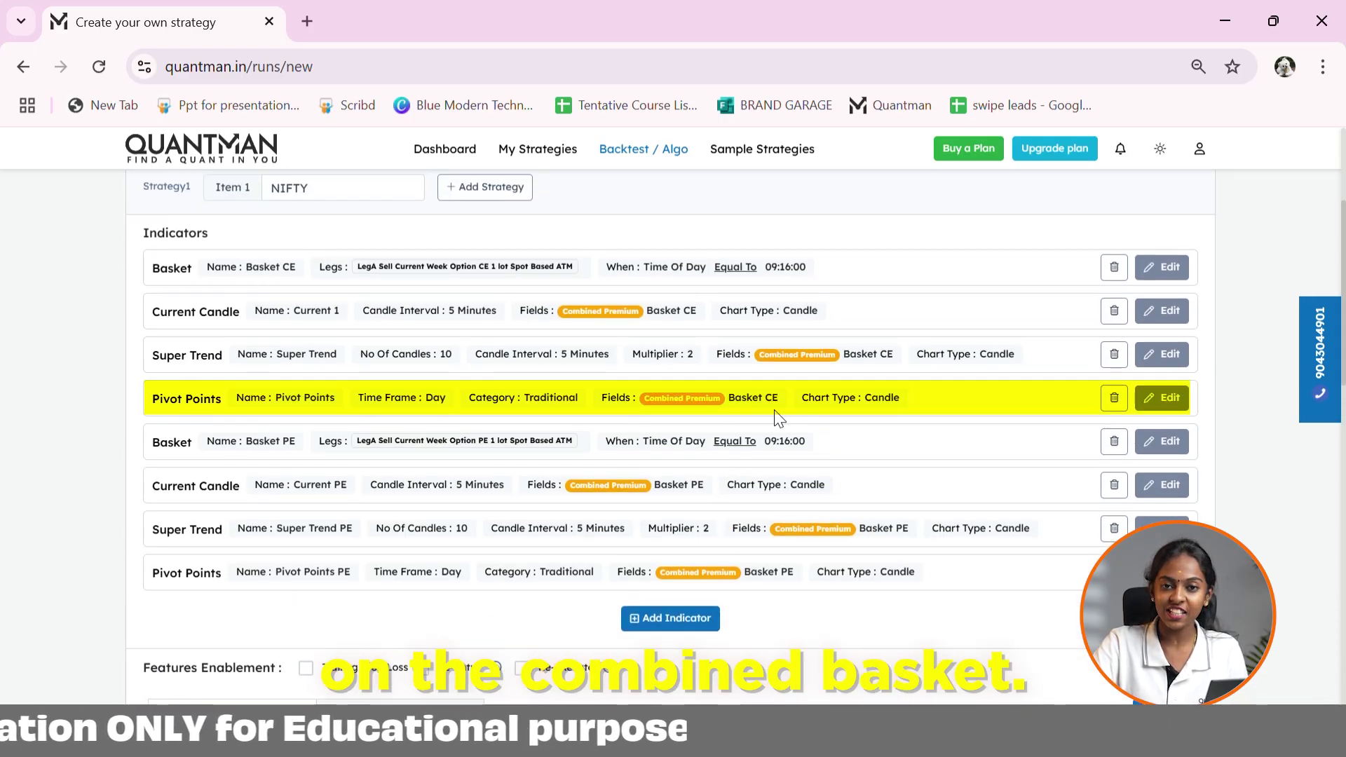
Set Case 2's first entry condition to Current PE Close Is Below Super Trend PE.
{"action": "scroll", "coordinate": [364, 533], "scroll_direction": "down", "scroll_amount": 3}
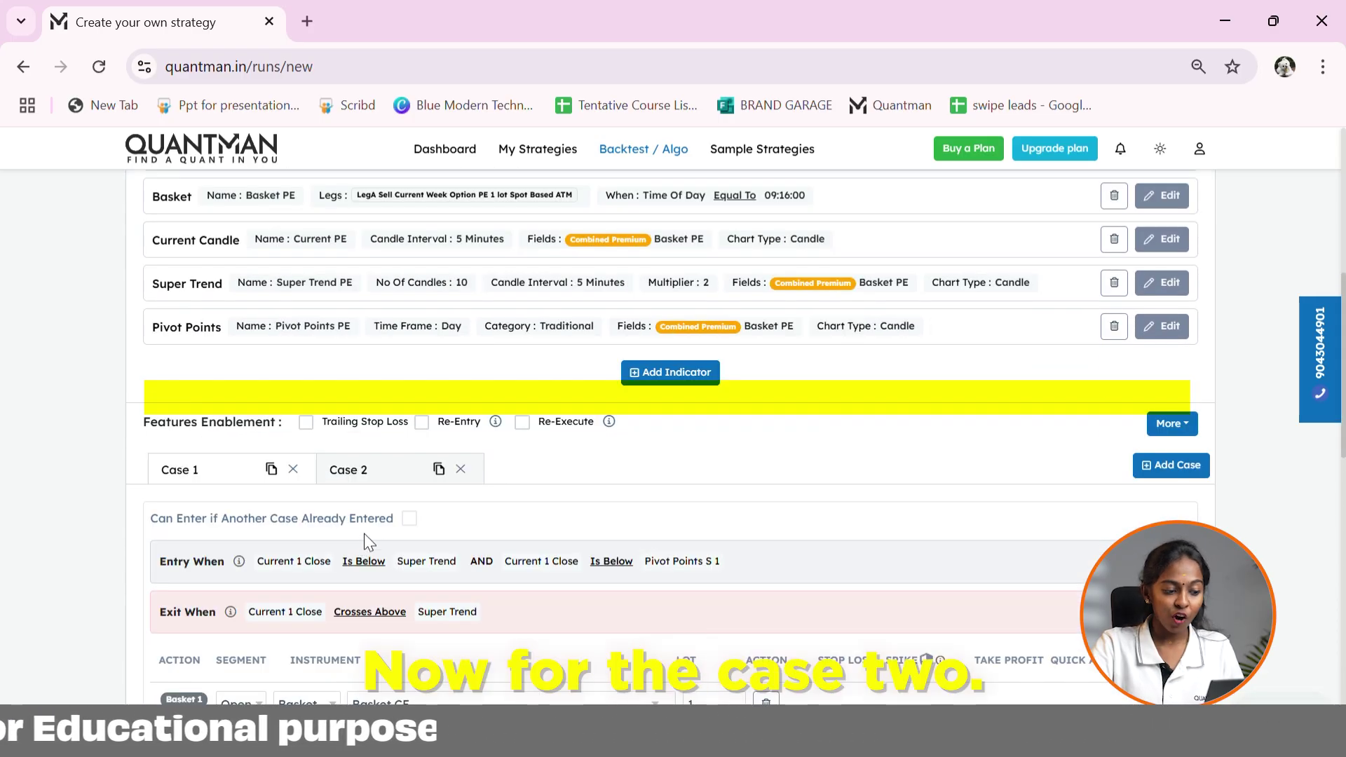
{"action": "left_click", "coordinate": [405, 484]}
{"action": "left_click", "coordinate": [477, 551]}
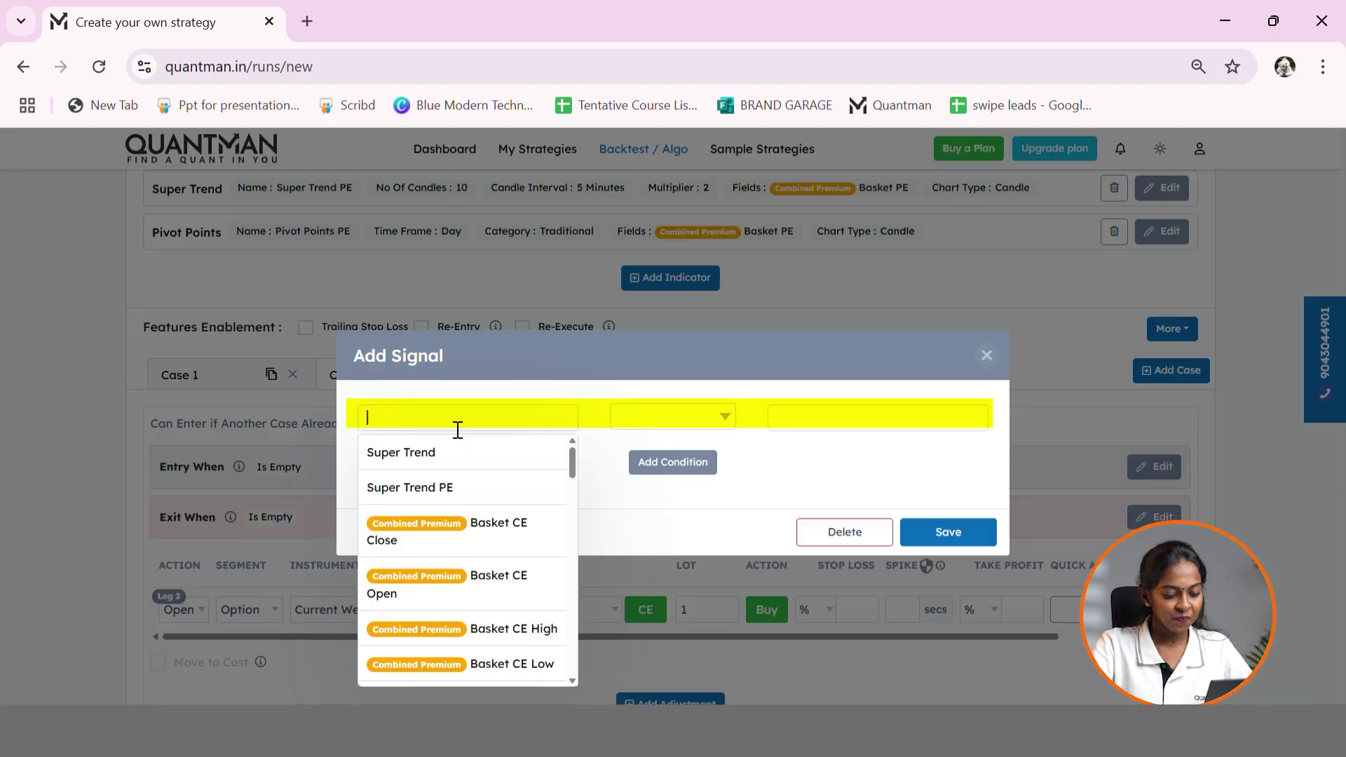
{"action": "type", "text": "cure"}
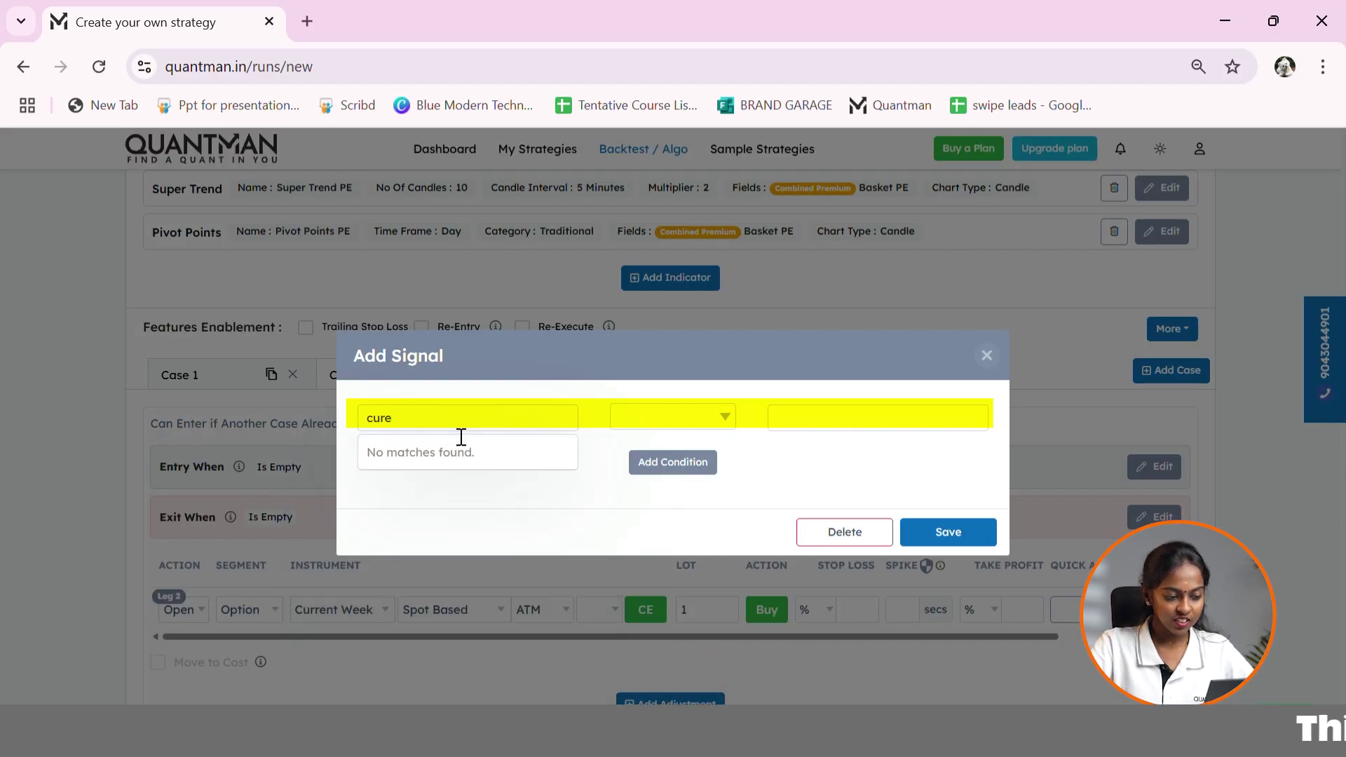
{"action": "key", "text": "BackSpace"}
{"action": "type", "text": "re"}
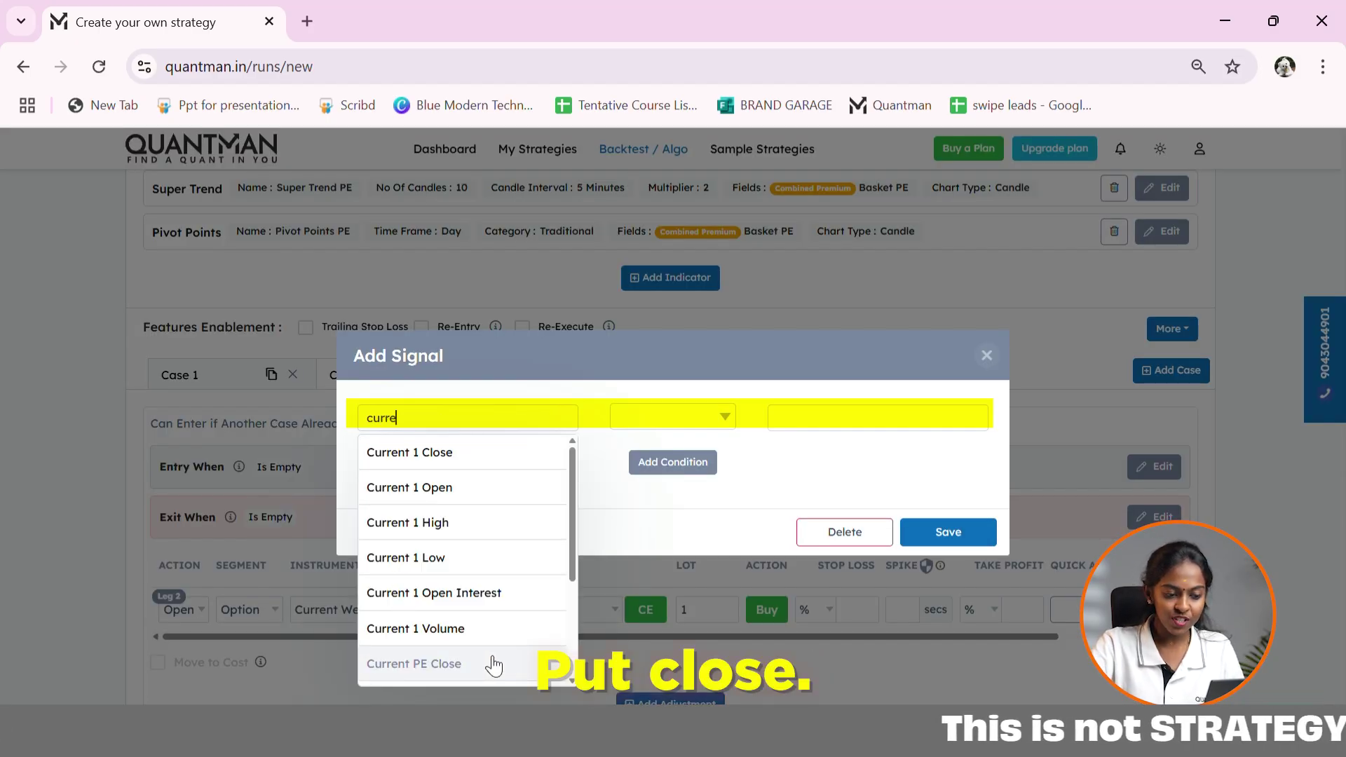
{"action": "left_click", "coordinate": [414, 663]}
{"action": "left_click", "coordinate": [694, 416]}
{"action": "left_click", "coordinate": [687, 502]}
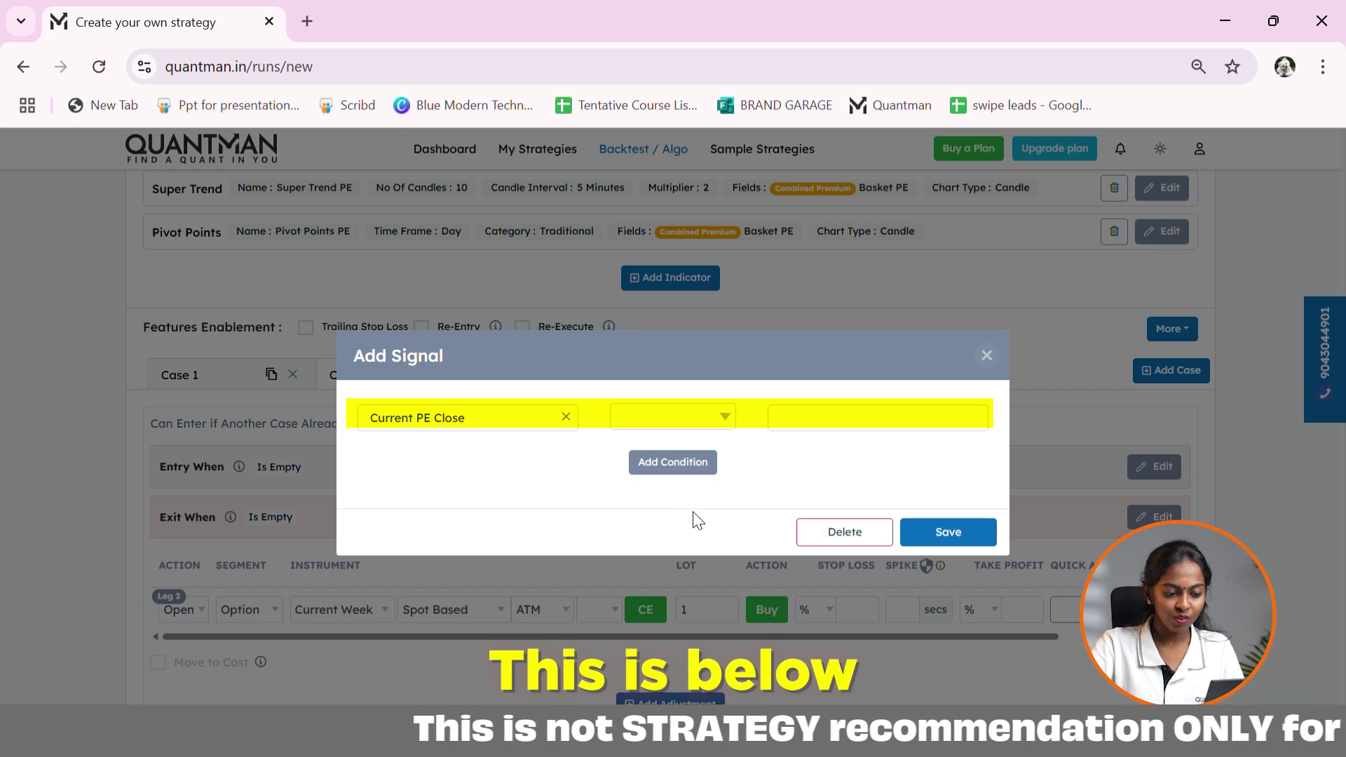
{"action": "left_click", "coordinate": [825, 430]}
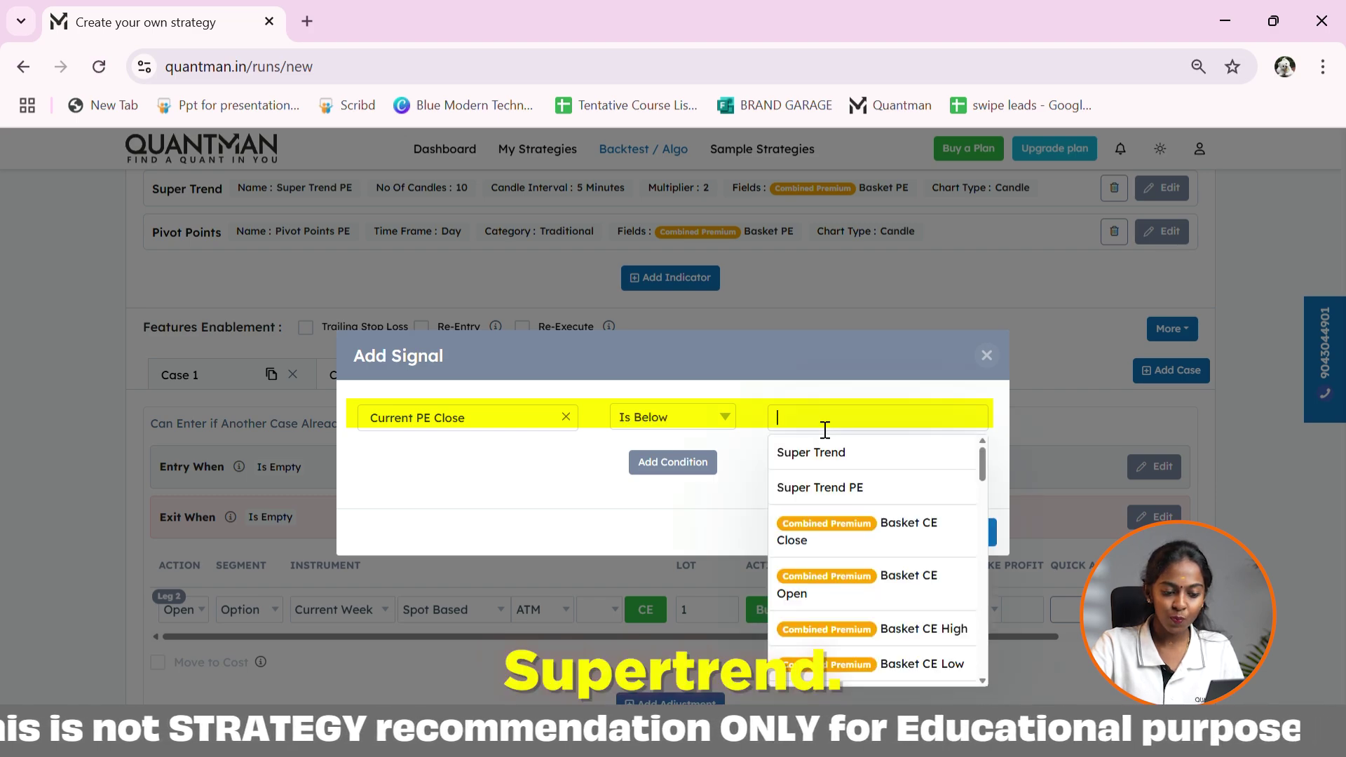
{"action": "left_click", "coordinate": [856, 485]}
Add the AND condition Current PE Close Is Below Pivot Points PE S 1 to Case 2's entry and save the signal.
{"action": "left_click", "coordinate": [715, 466]}
{"action": "type", "text": "curre"}
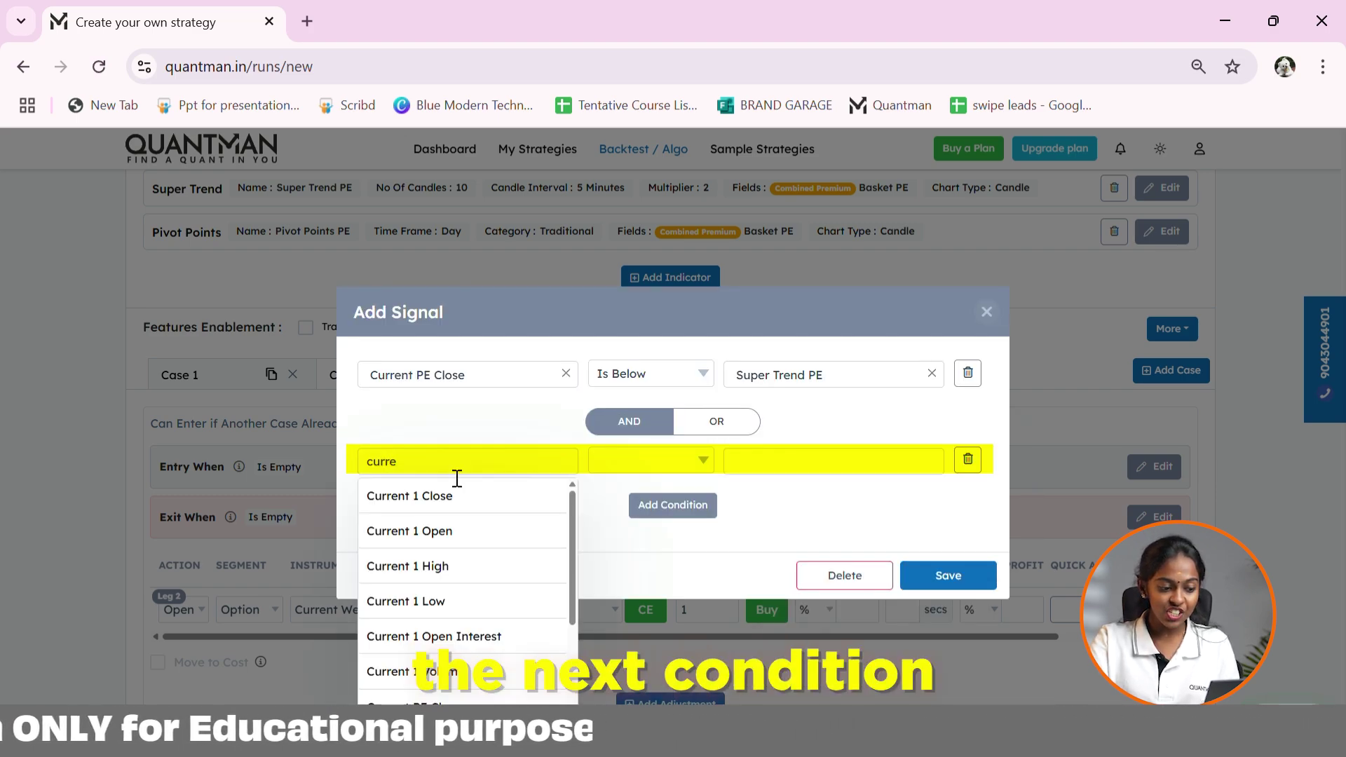
{"action": "left_click", "coordinate": [413, 705]}
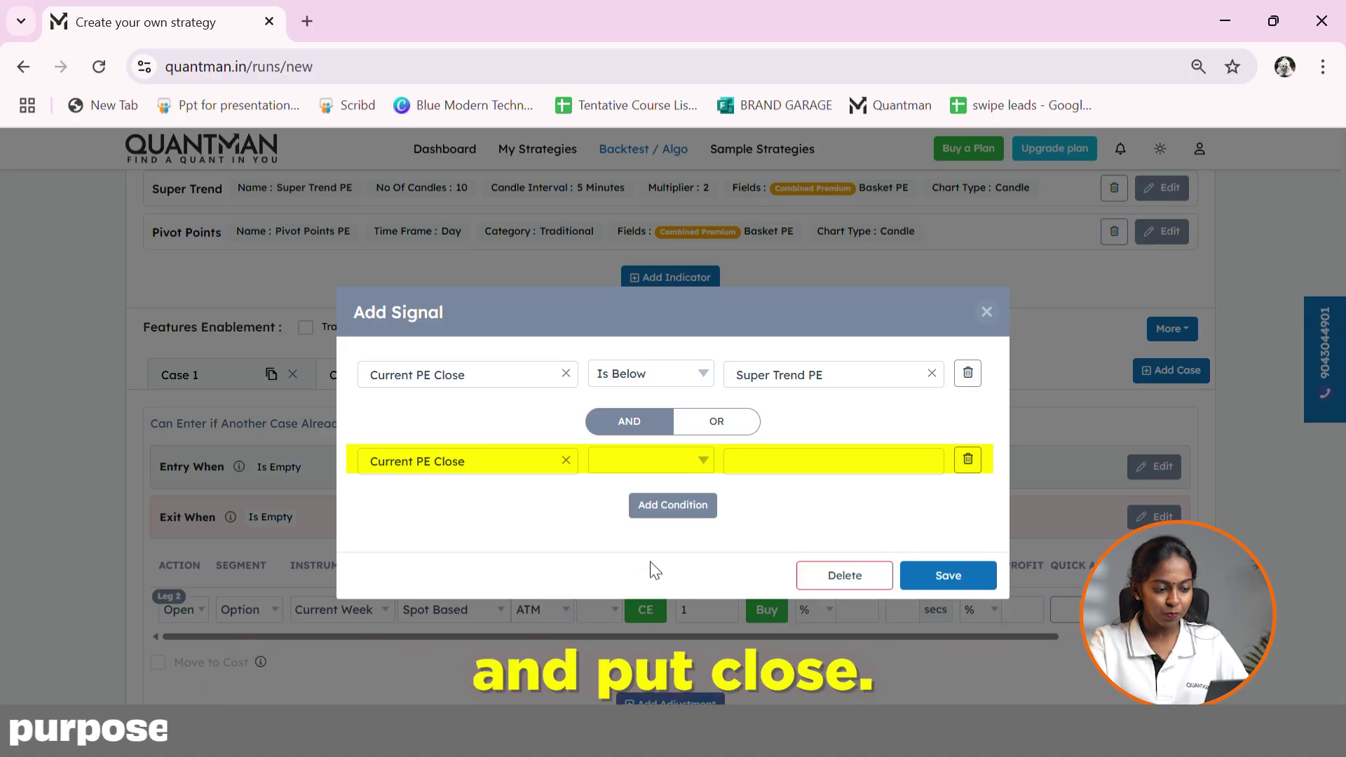
{"action": "left_click", "coordinate": [792, 467]}
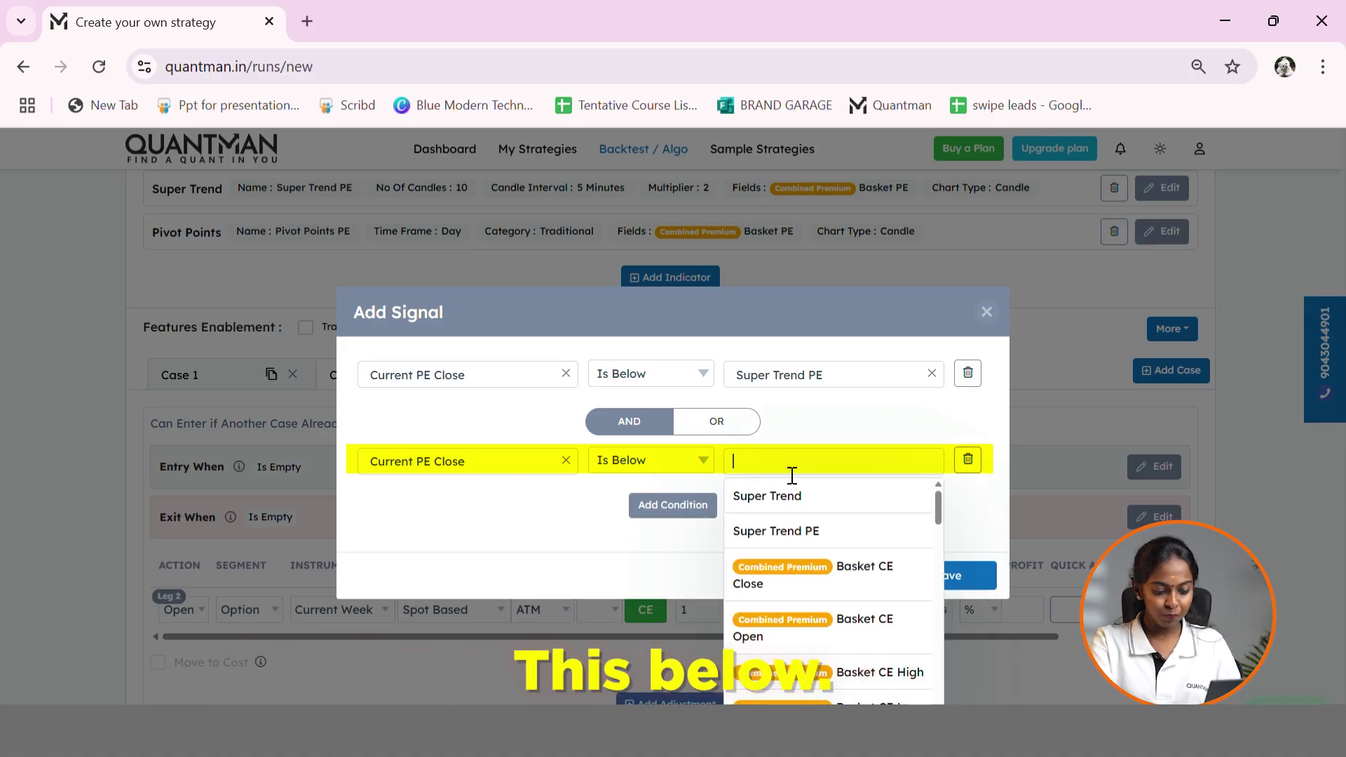
{"action": "type", "text": "pivot"}
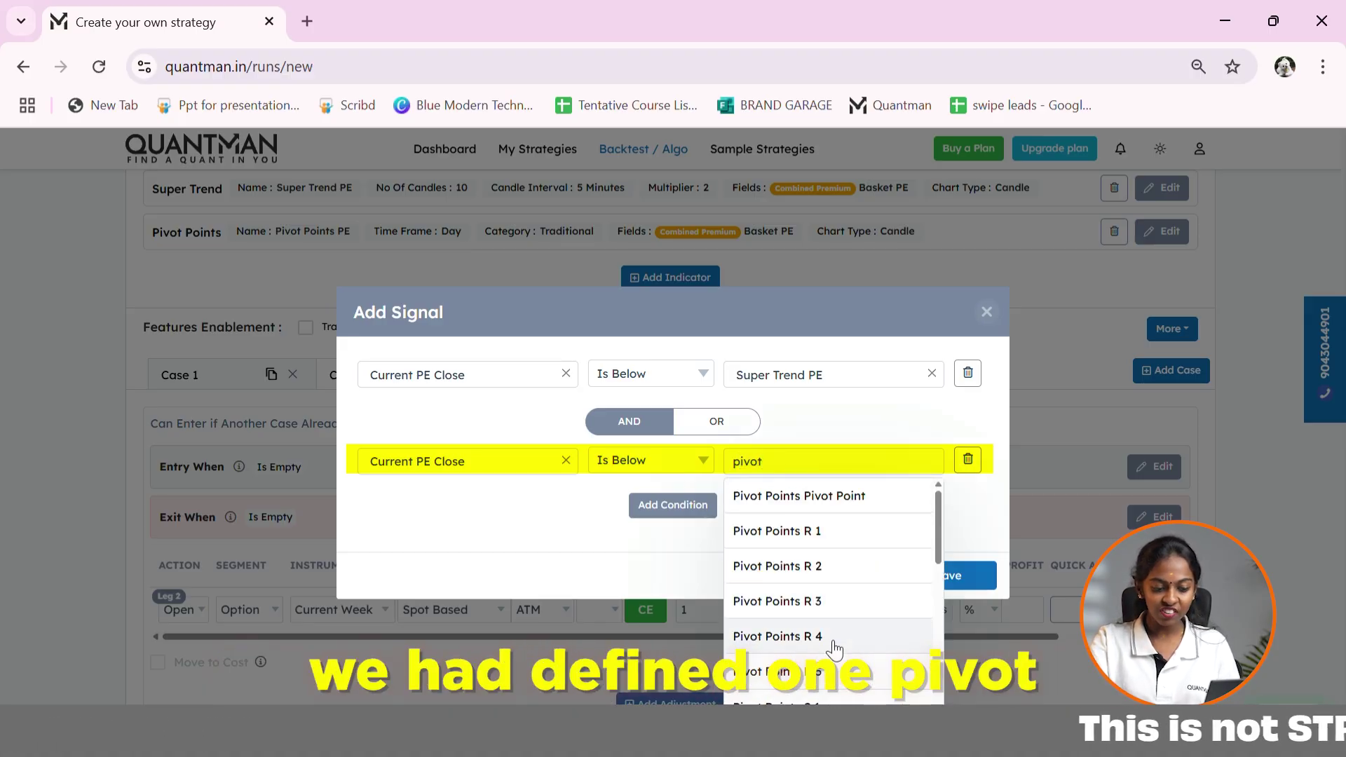
{"action": "scroll", "coordinate": [832, 646], "scroll_direction": "down", "scroll_amount": 5}
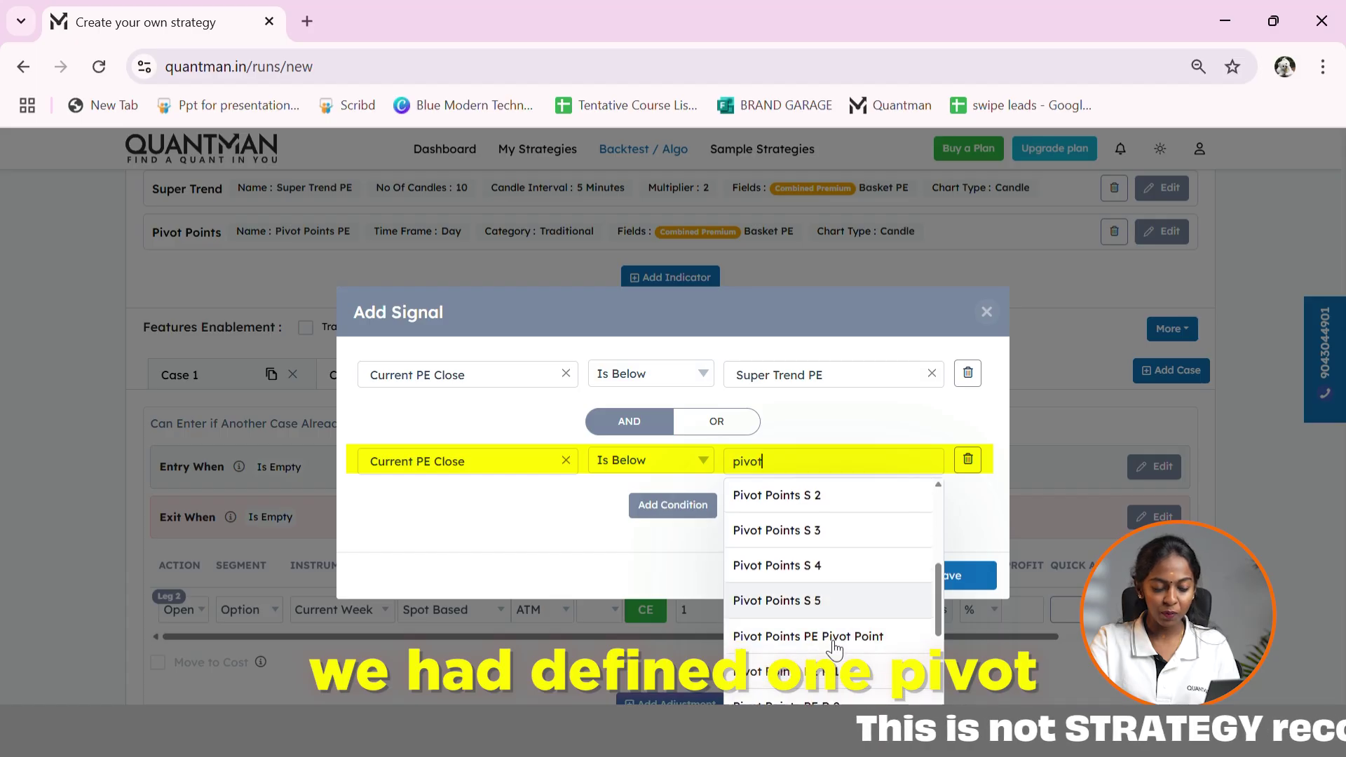
{"action": "scroll", "coordinate": [833, 646], "scroll_direction": "down", "scroll_amount": 3}
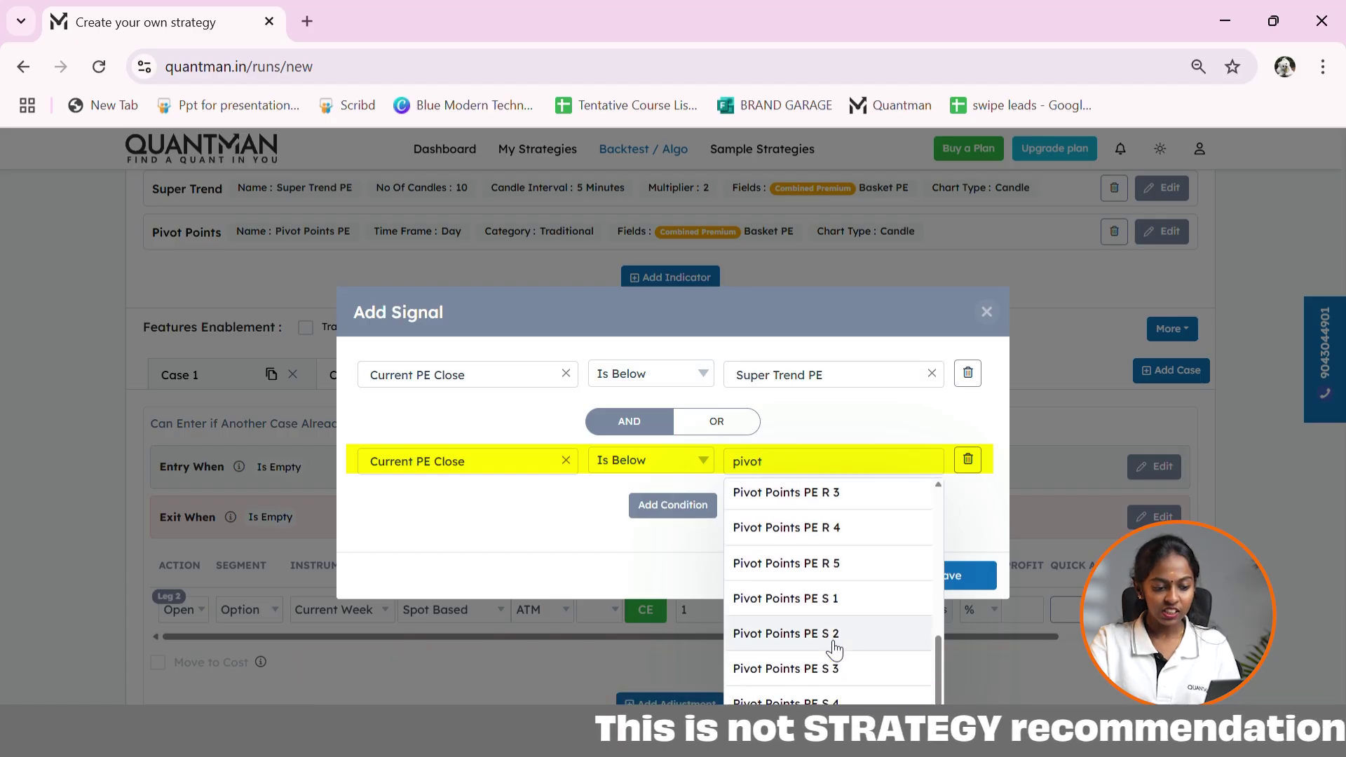
{"action": "left_click", "coordinate": [839, 590]}
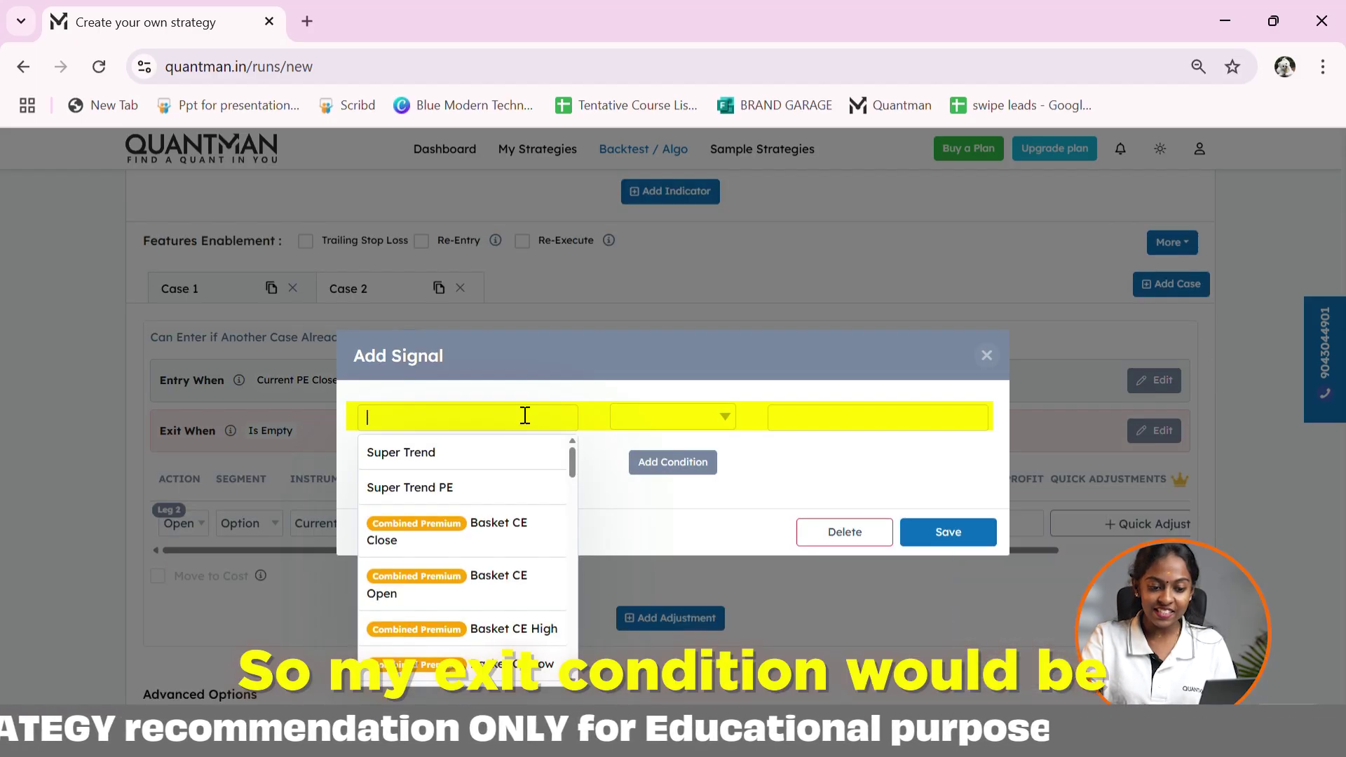
Set Case 2's exit condition to Current PE Close Crosses Above Super Trend PE and save the signal.
{"action": "type", "text": "current"}
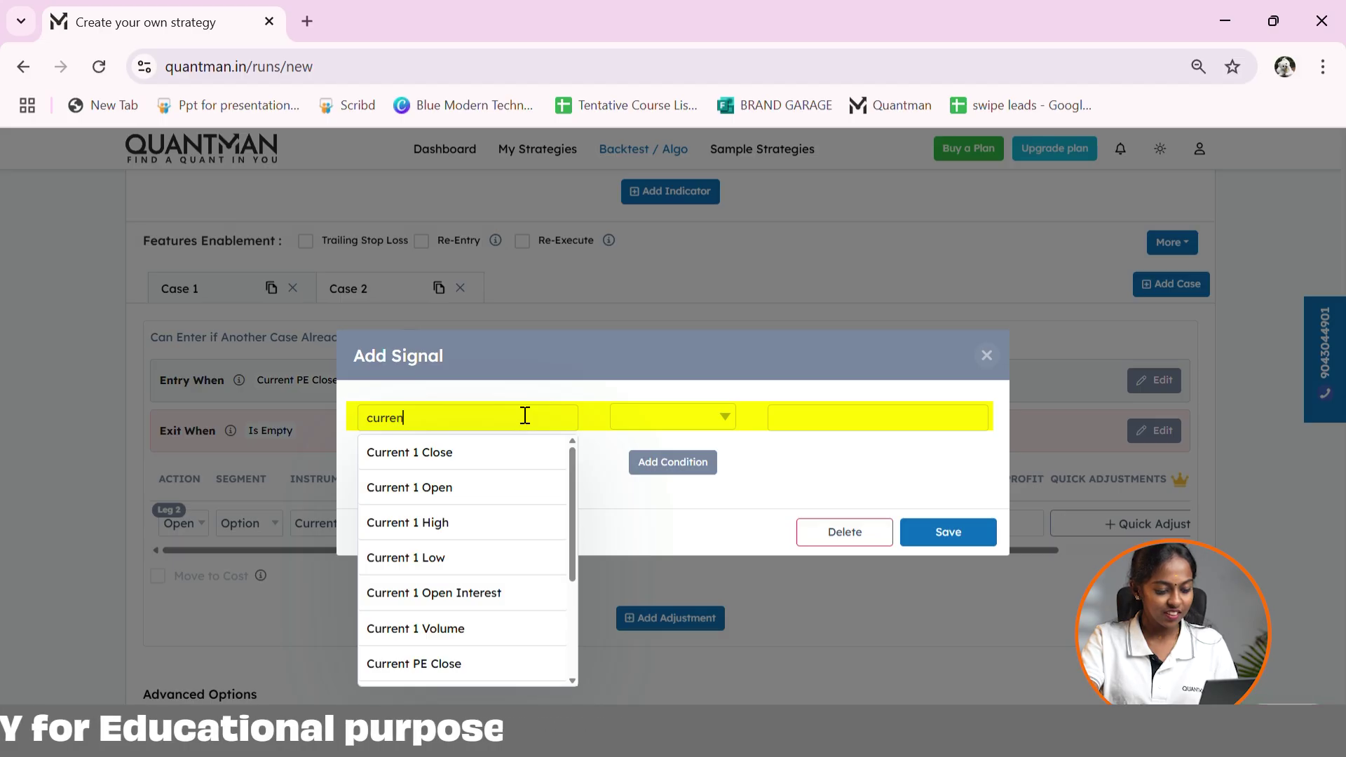
{"action": "left_click", "coordinate": [529, 671]}
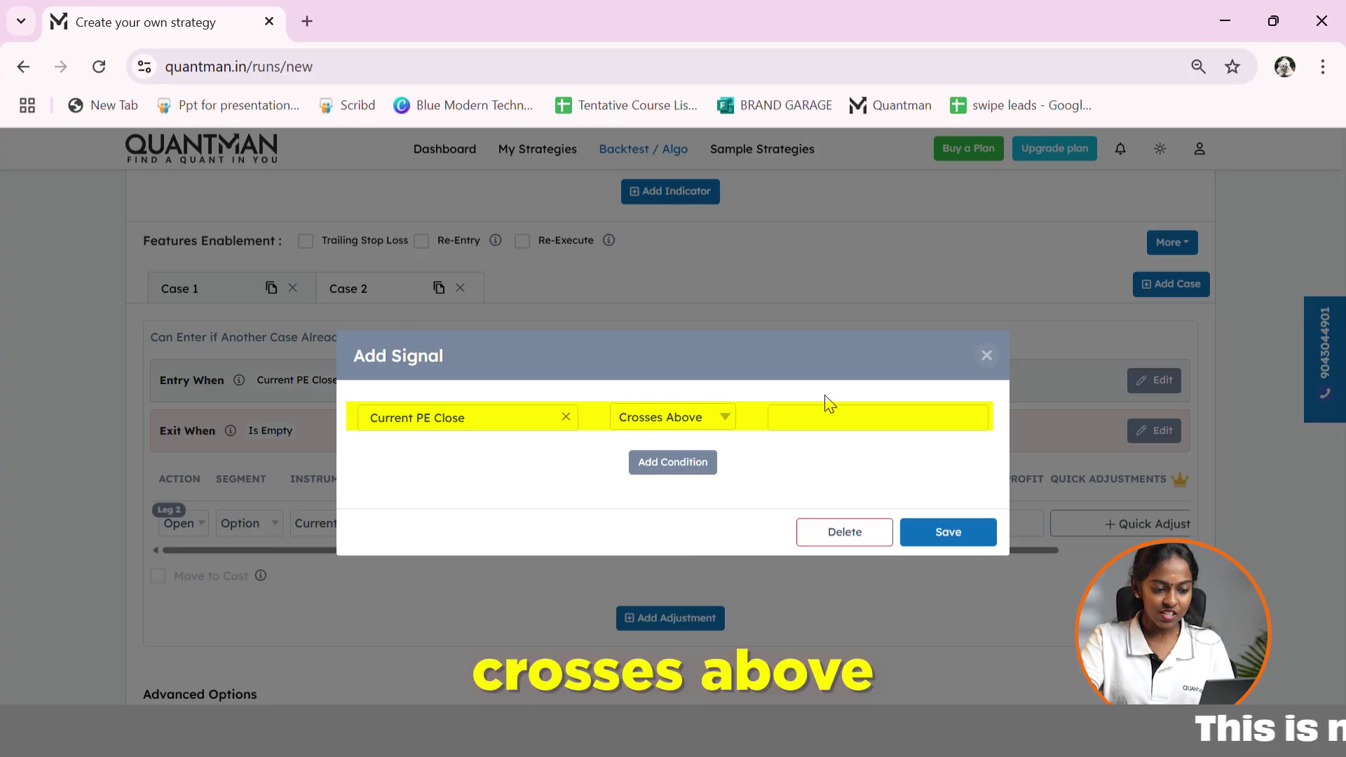
{"action": "left_click", "coordinate": [833, 427]}
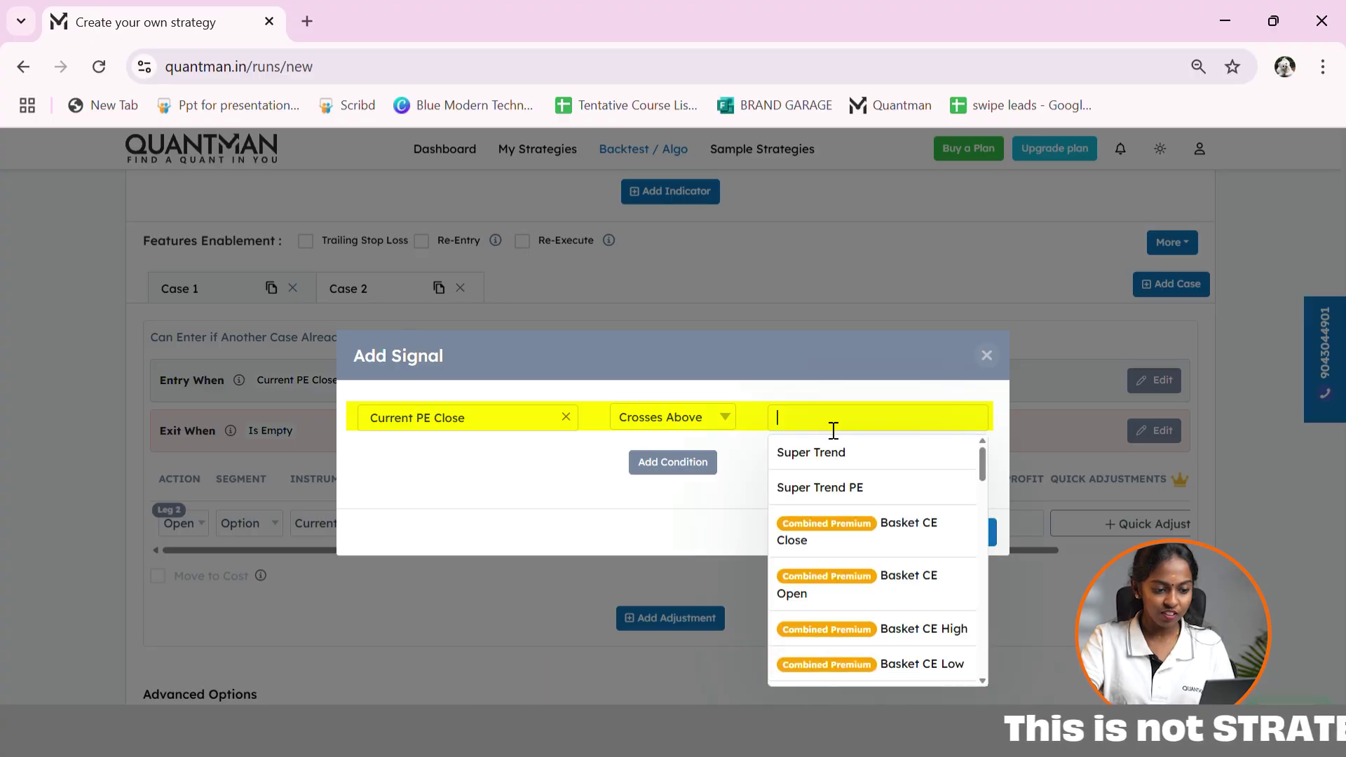
{"action": "left_click", "coordinate": [859, 487]}
{"action": "left_click", "coordinate": [970, 533]}
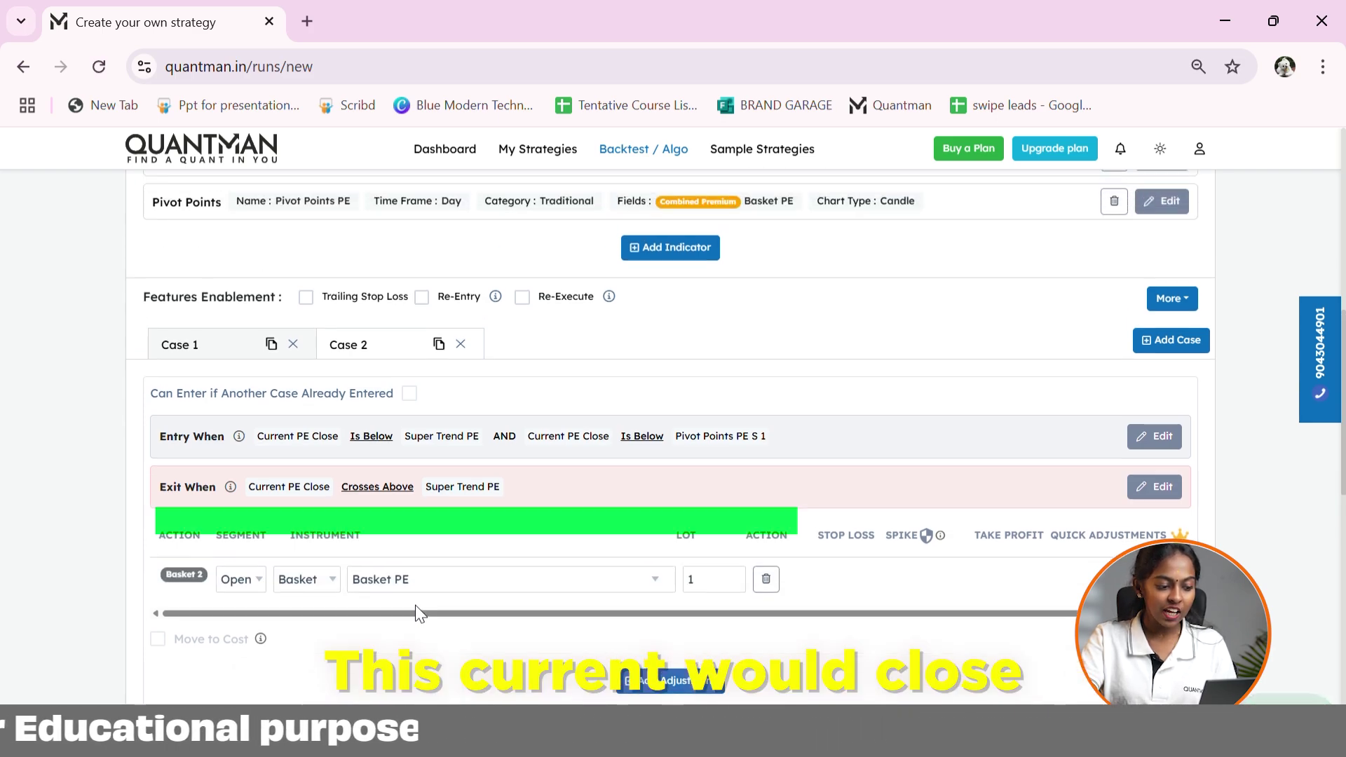
Review Case 2's entry conditions against the PE basket's indicator settings and compare the setups of Case 1 and Case 2.
{"action": "scroll", "coordinate": [418, 612], "scroll_direction": "up", "scroll_amount": 2}
{"action": "left_click_drag", "start_coordinate": [257, 529], "coordinate": [337, 542]}
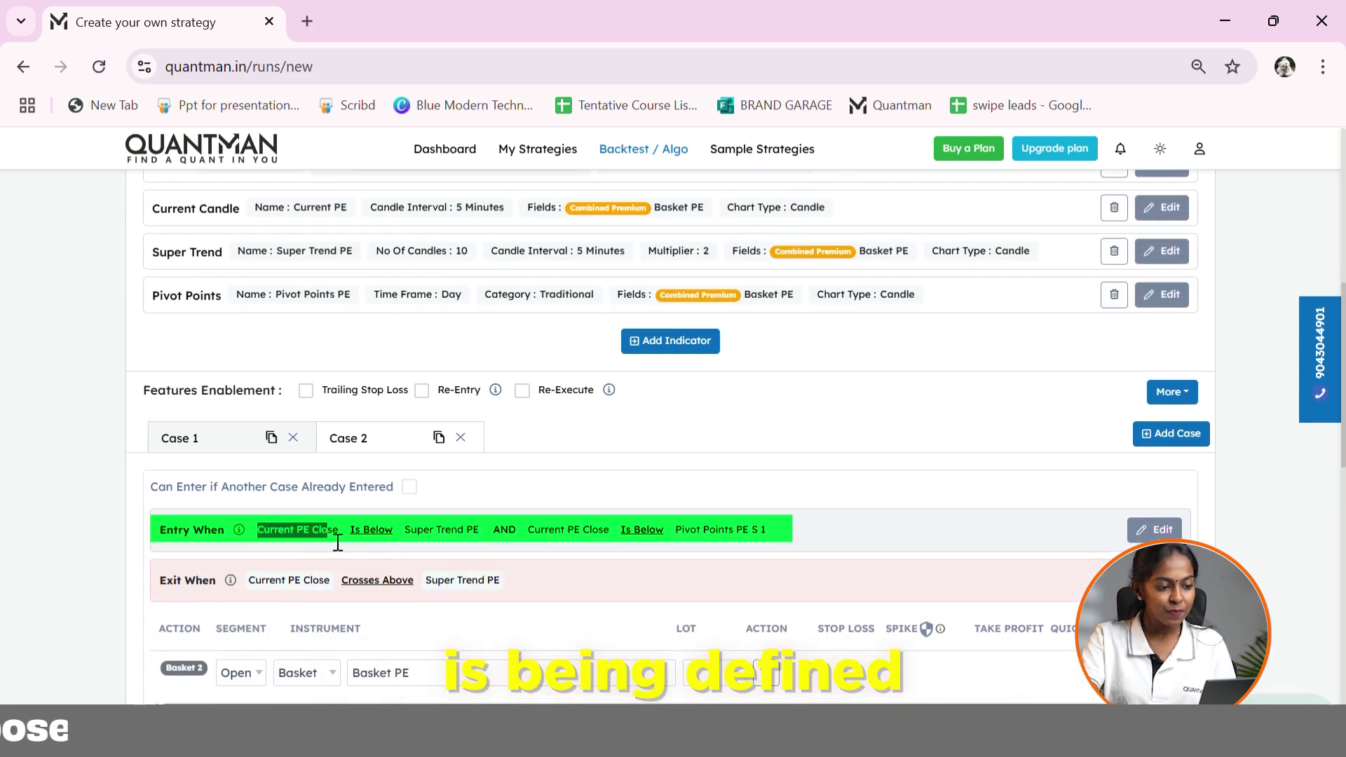
{"action": "scroll", "coordinate": [363, 293], "scroll_direction": "up", "scroll_amount": 1}
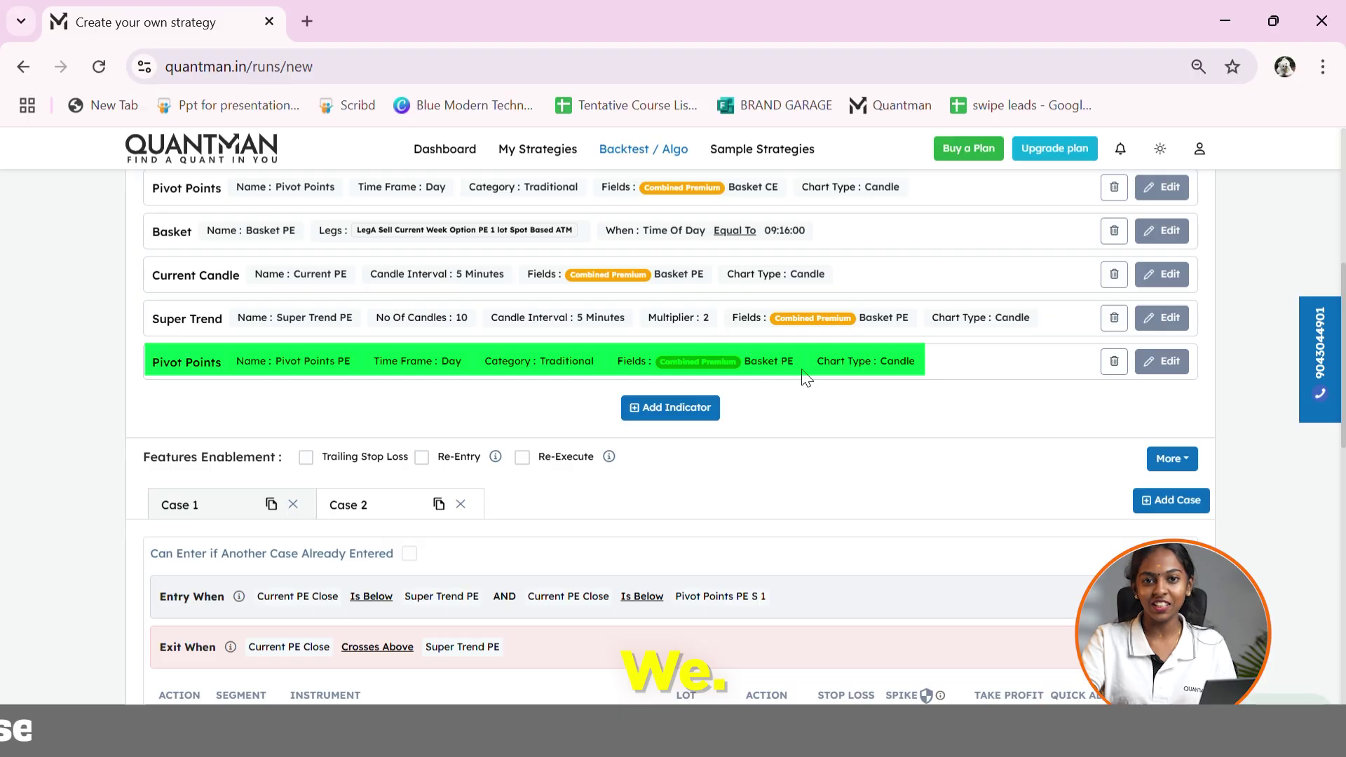
{"action": "scroll", "coordinate": [805, 378], "scroll_direction": "down", "scroll_amount": 2}
{"action": "left_click", "coordinate": [376, 385]}
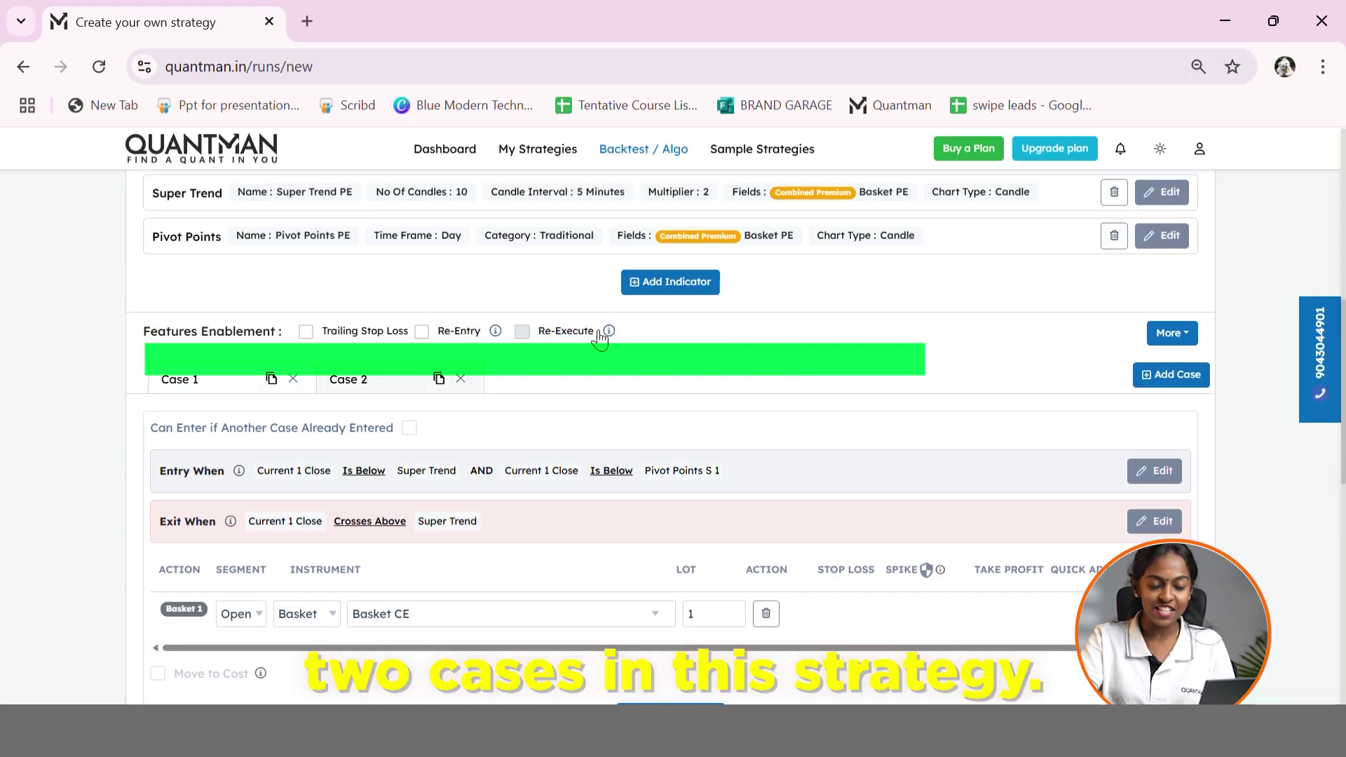
{"action": "left_click", "coordinate": [383, 376]}
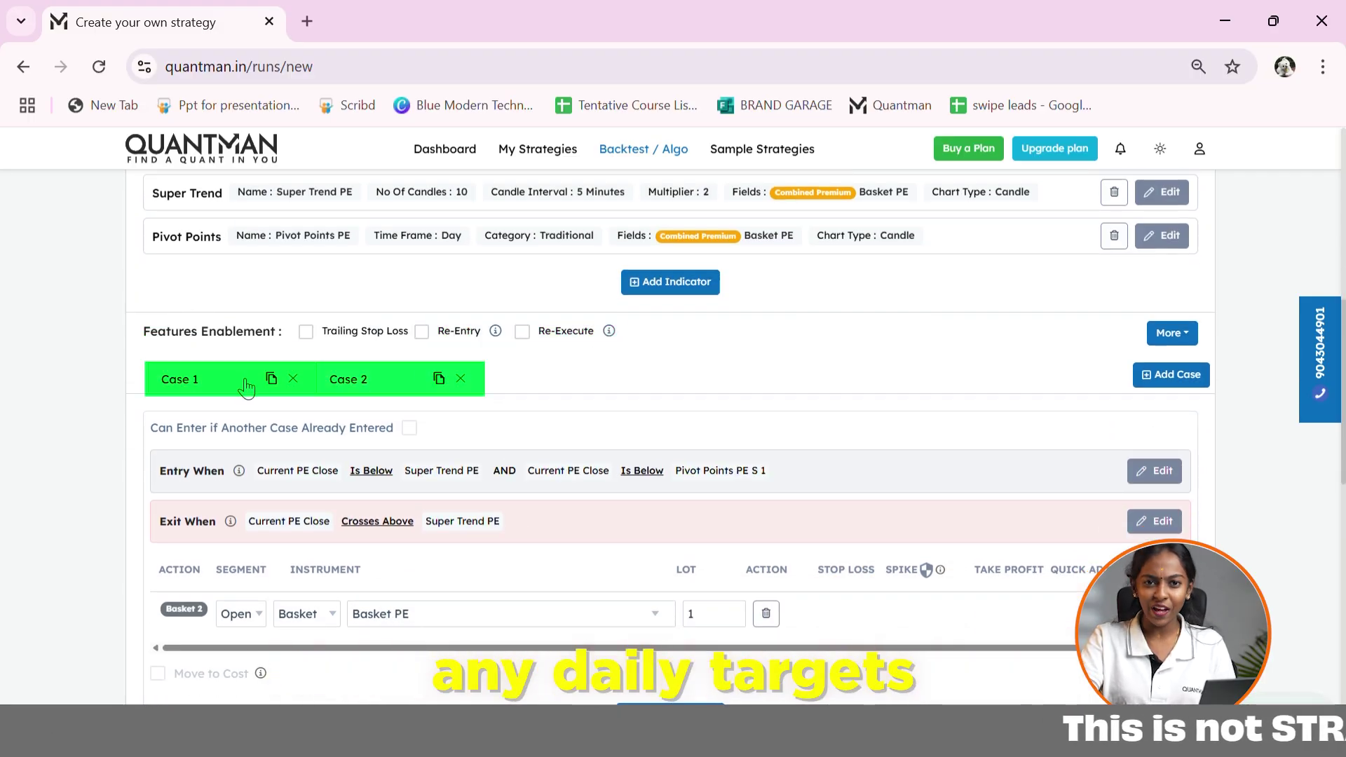
{"action": "left_click", "coordinate": [389, 390]}
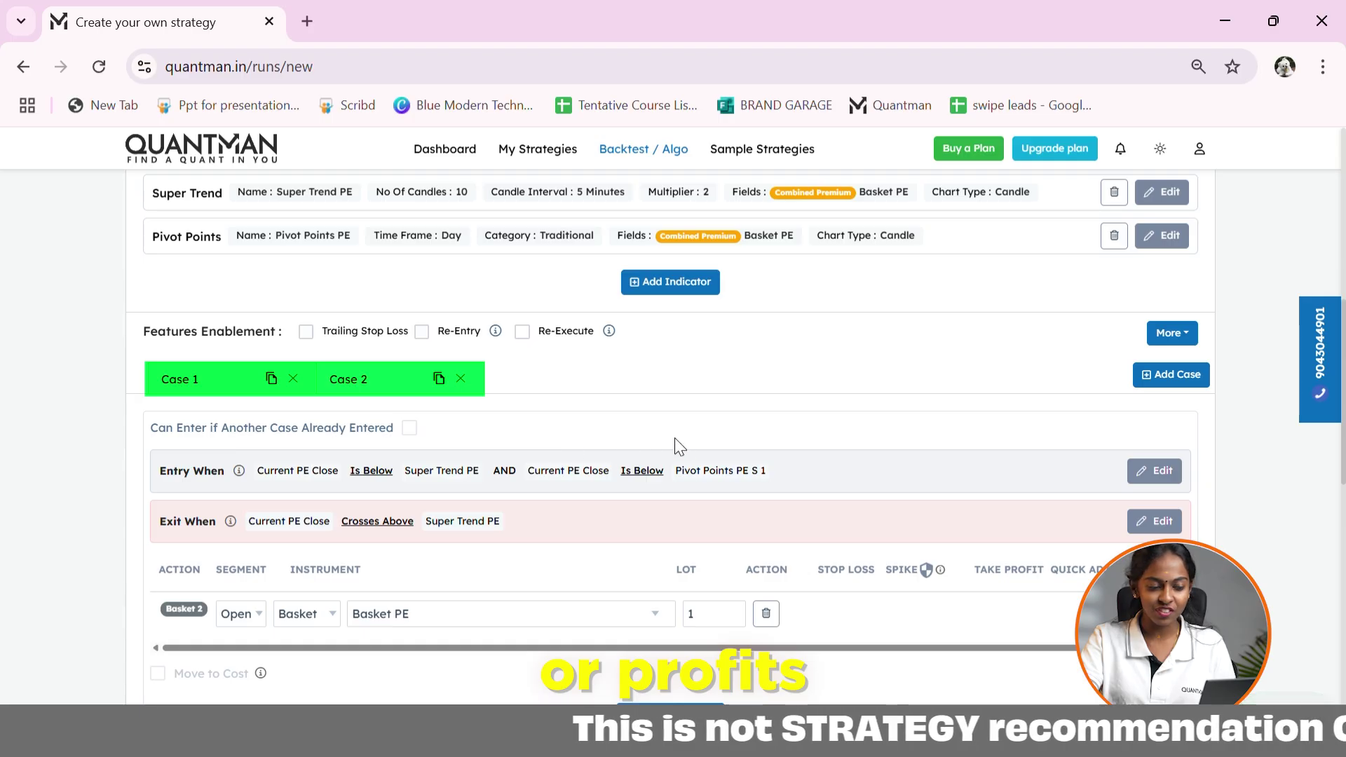
{"action": "scroll", "coordinate": [676, 444], "scroll_direction": "down", "scroll_amount": 1}
{"action": "left_click", "coordinate": [211, 315]}
{"action": "left_click", "coordinate": [385, 331]}
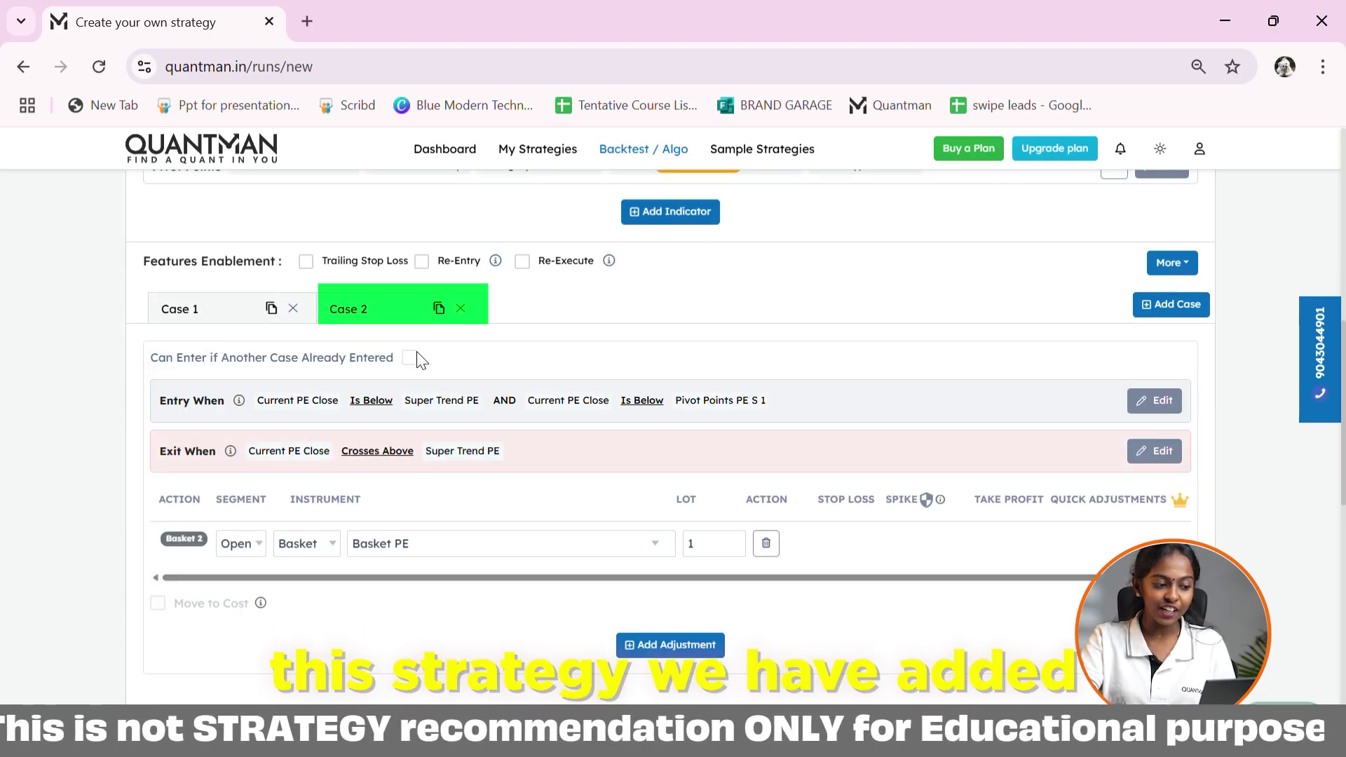
Set the maximum transactions per day to 2 for the intraday strategy and run the historic backtest.
{"action": "scroll", "coordinate": [486, 416], "scroll_direction": "down", "scroll_amount": 8}
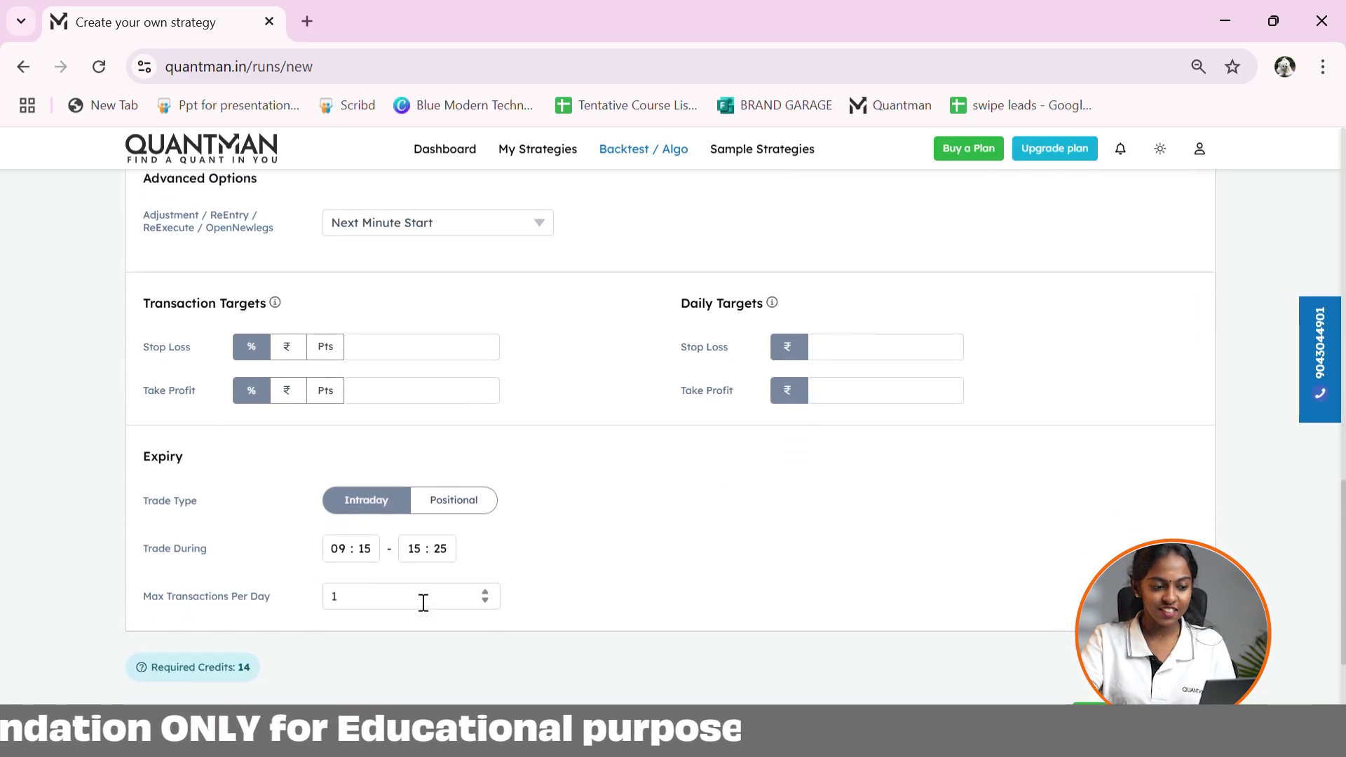
{"action": "double_click", "coordinate": [424, 602]}
{"action": "type", "text": "2"}
{"action": "scroll", "coordinate": [771, 610], "scroll_direction": "down", "scroll_amount": 2}
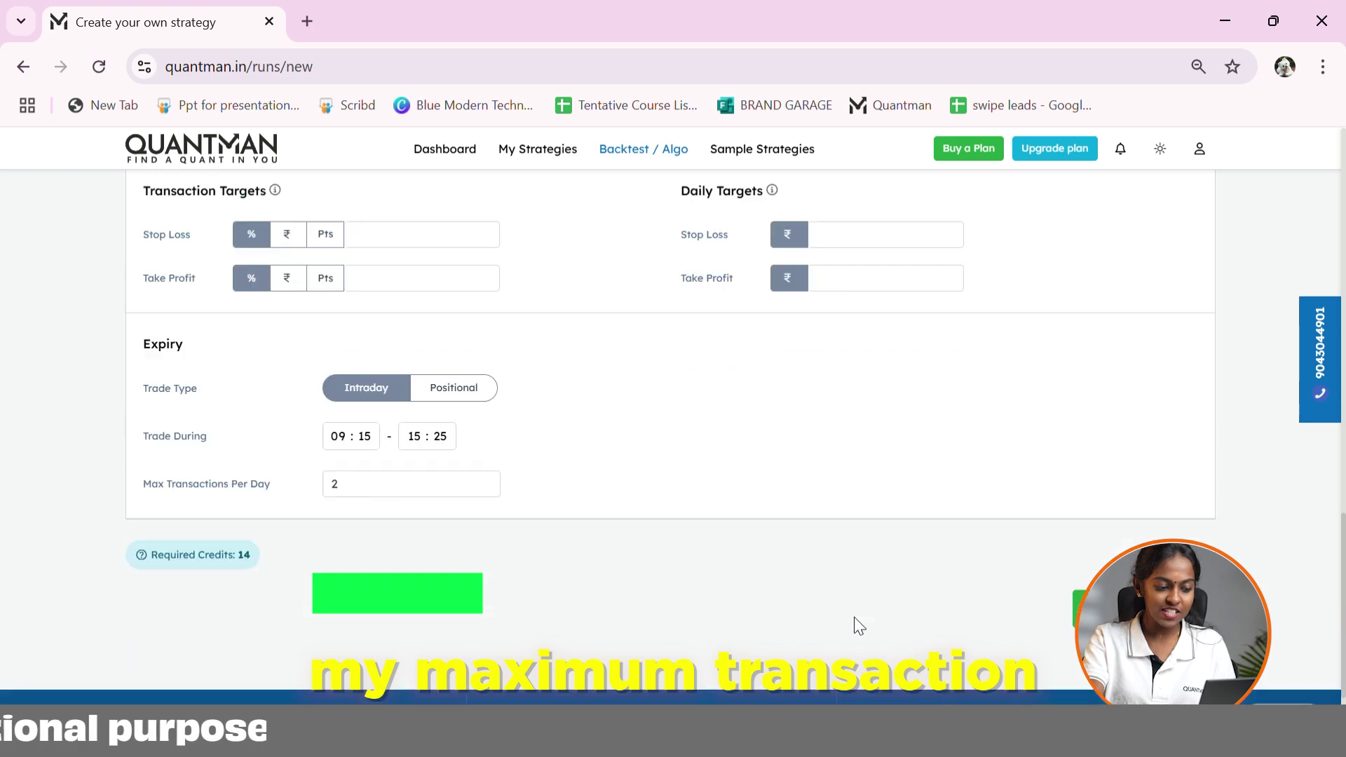
{"action": "scroll", "coordinate": [856, 624], "scroll_direction": "down", "scroll_amount": 2}
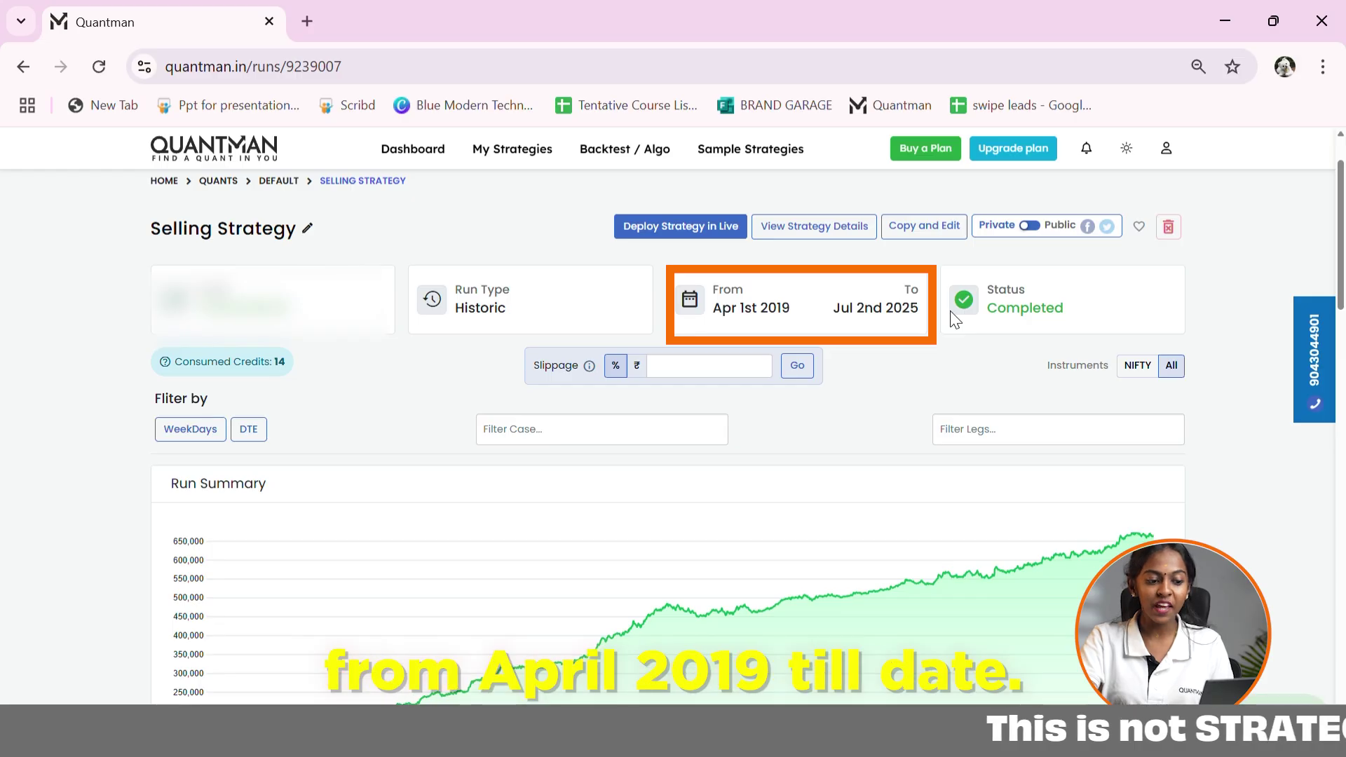
Examine the backtest's run summary chart, performance statistics, transactions analytics, heatmaps and transaction order details.
{"action": "scroll", "coordinate": [1169, 388], "scroll_direction": "down", "scroll_amount": 4}
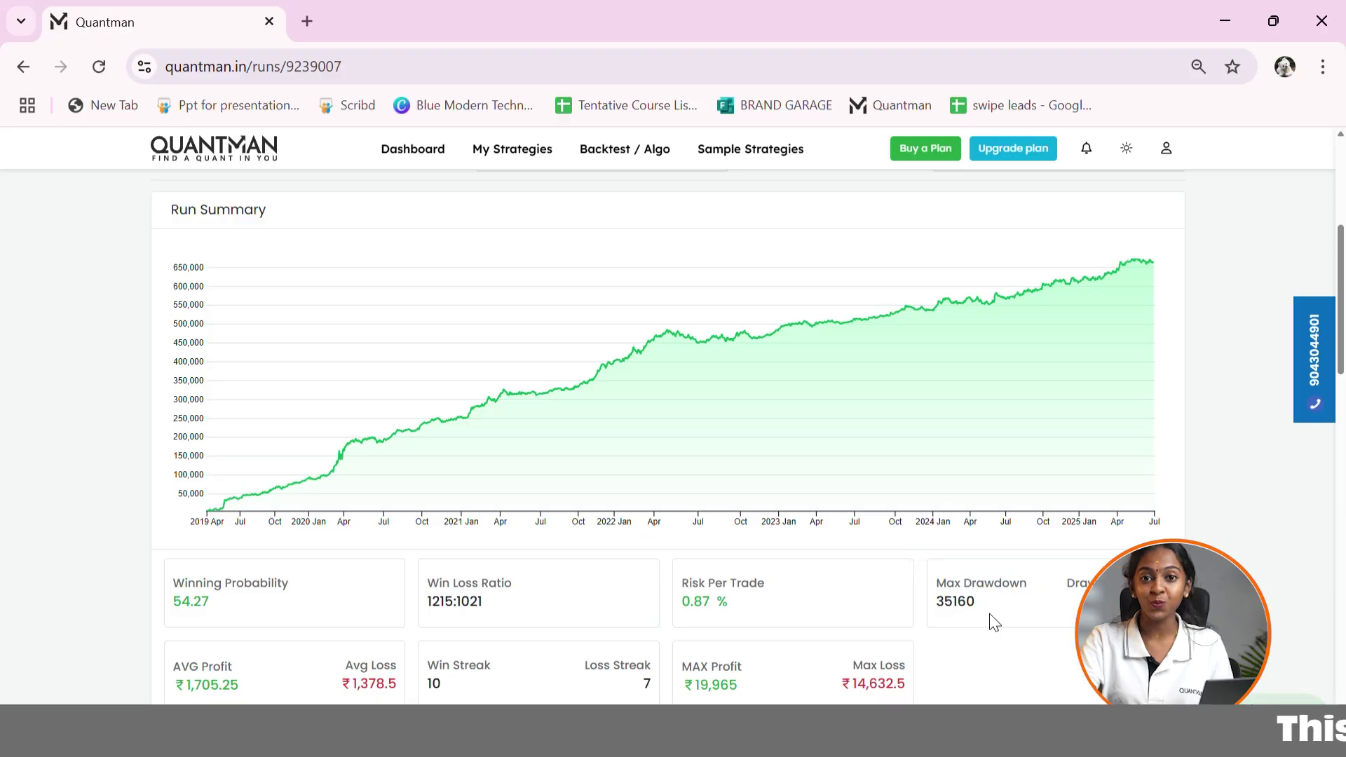
{"action": "scroll", "coordinate": [992, 620], "scroll_direction": "down", "scroll_amount": 10}
{"action": "scroll", "coordinate": [991, 620], "scroll_direction": "up", "scroll_amount": 4}
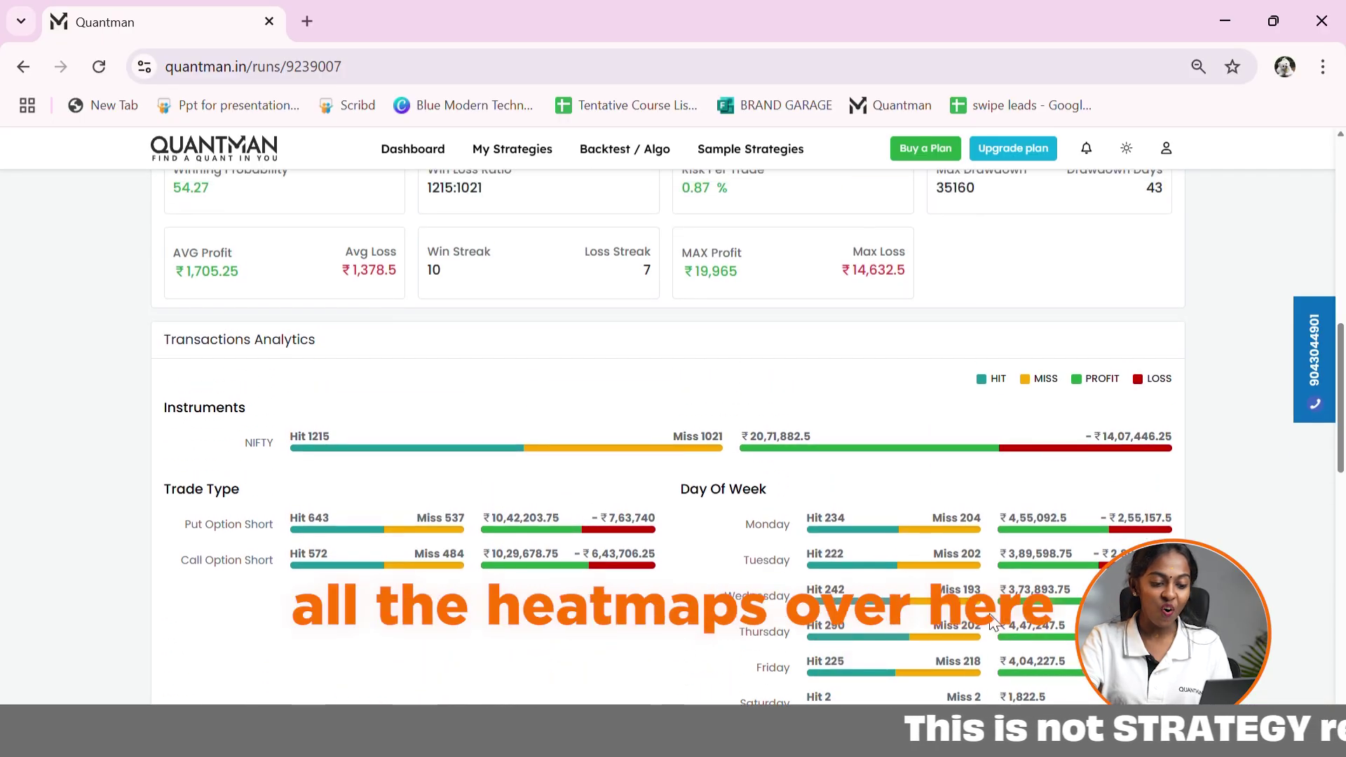
{"action": "scroll", "coordinate": [992, 620], "scroll_direction": "down", "scroll_amount": 7}
{"action": "scroll", "coordinate": [911, 626], "scroll_direction": "down", "scroll_amount": 8}
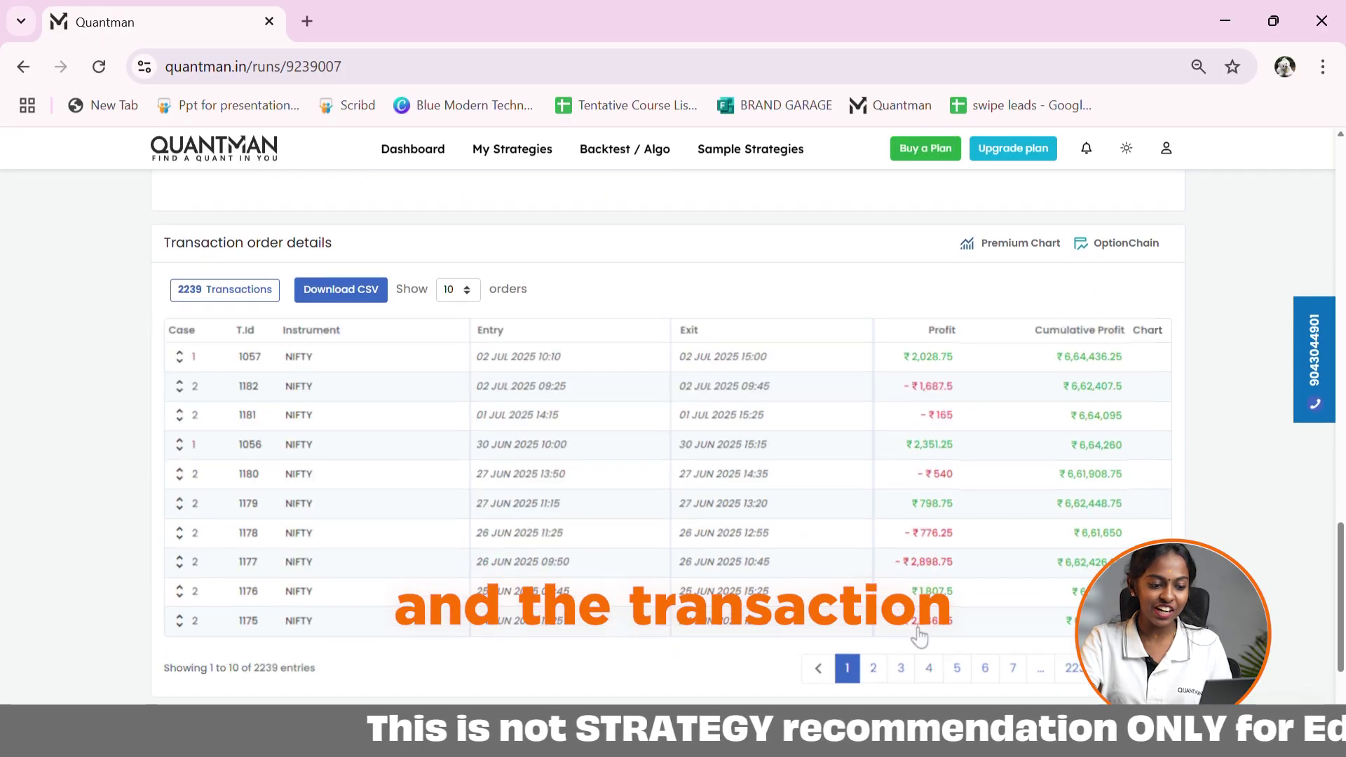